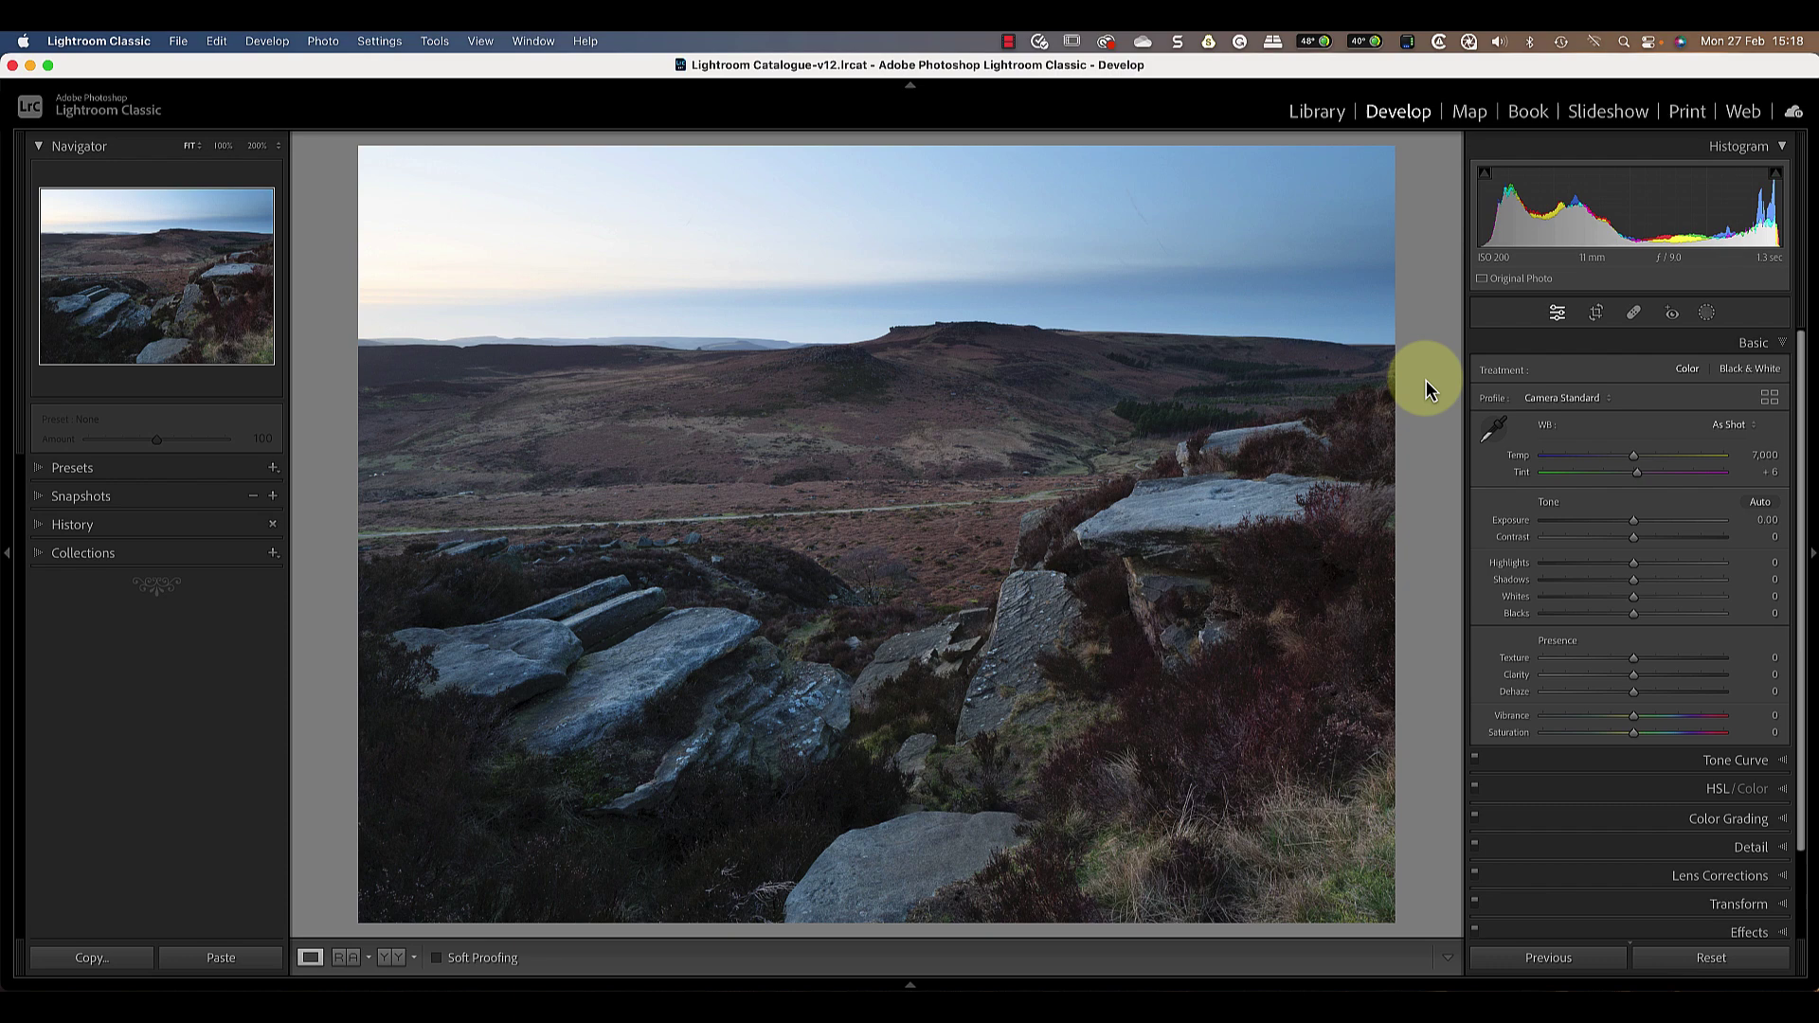
# Step: Expand the Detail panel, inspect the rocks and sky at 200%, then return to Fit view
pyautogui.scroll(-3, 1611, 846)
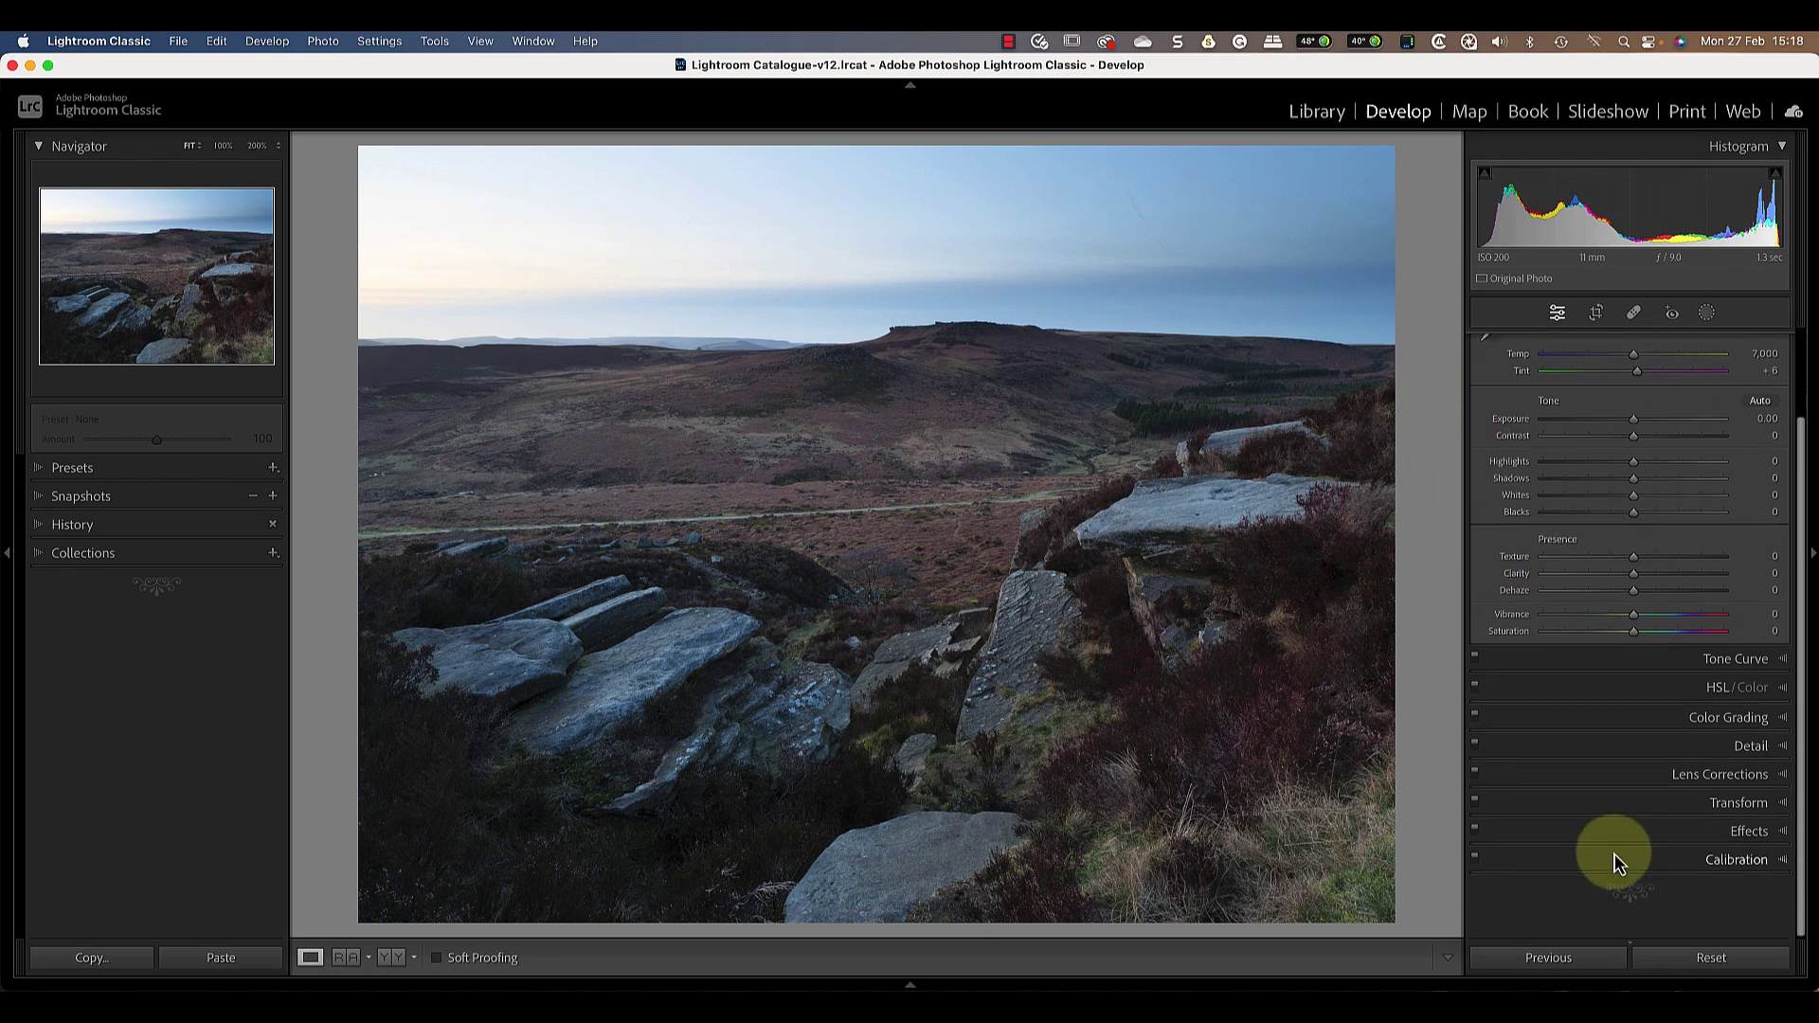
pyautogui.click(1750, 748)
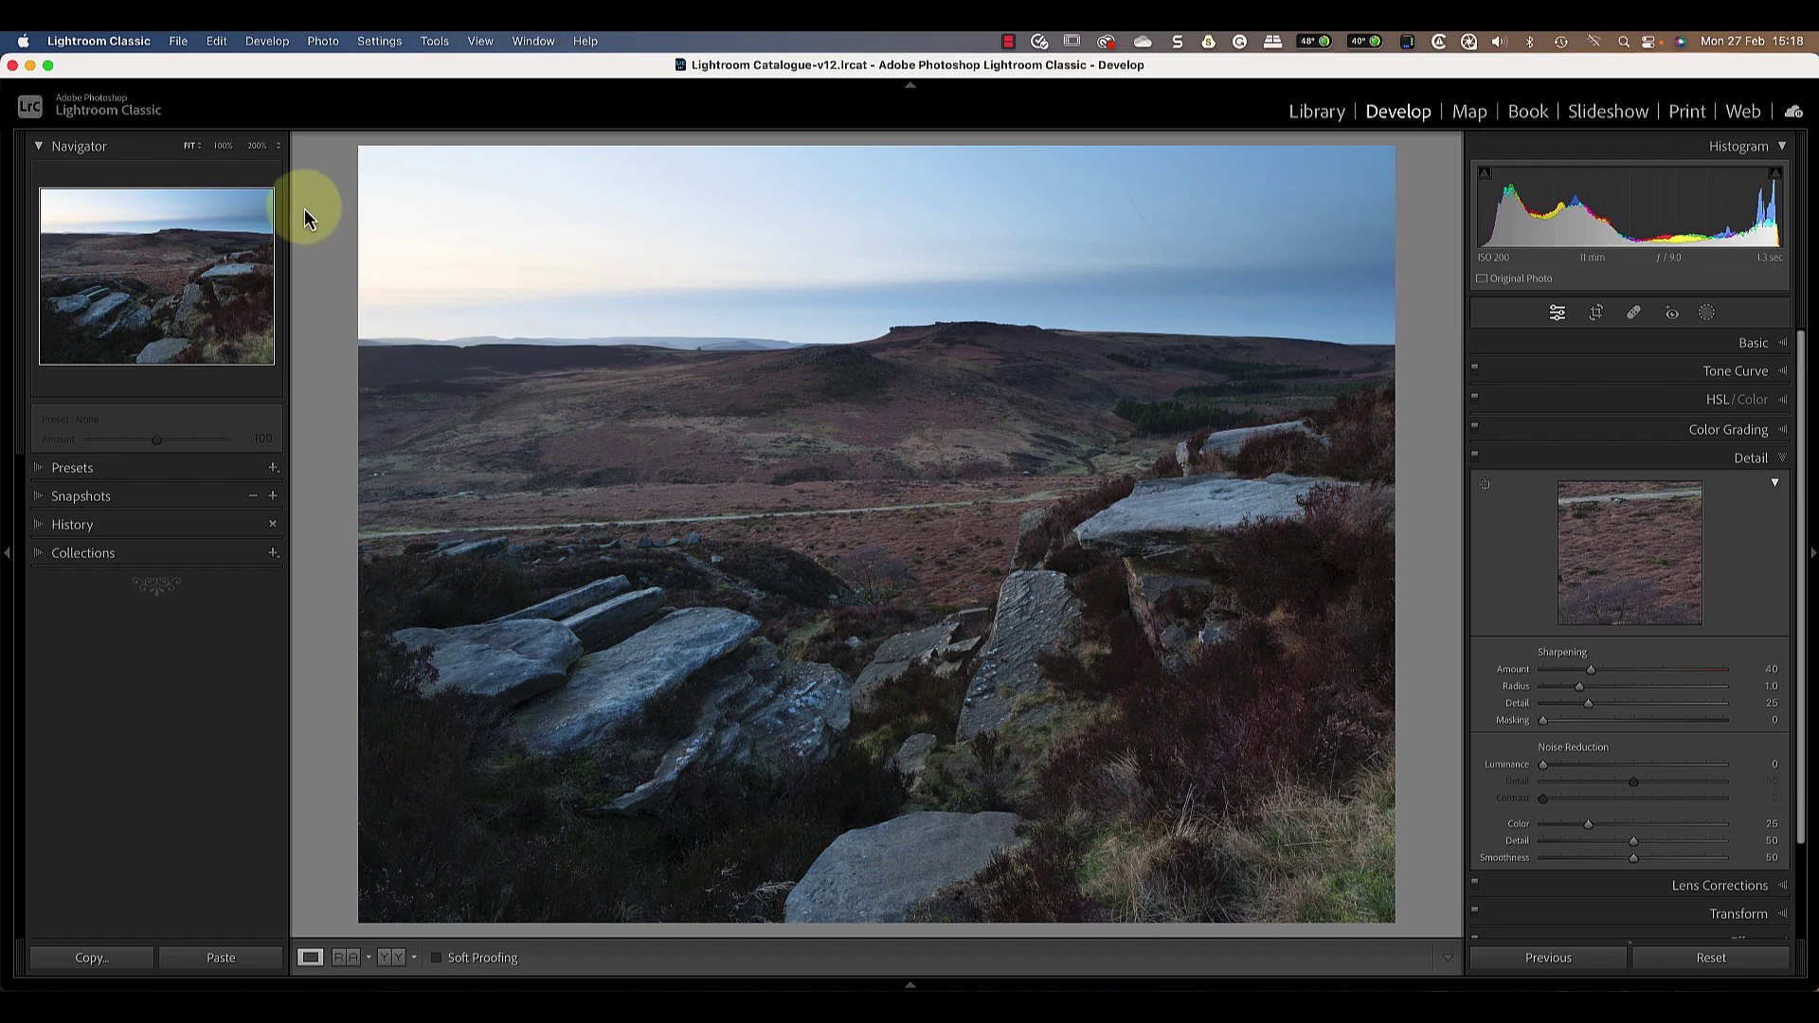
pyautogui.click(257, 145)
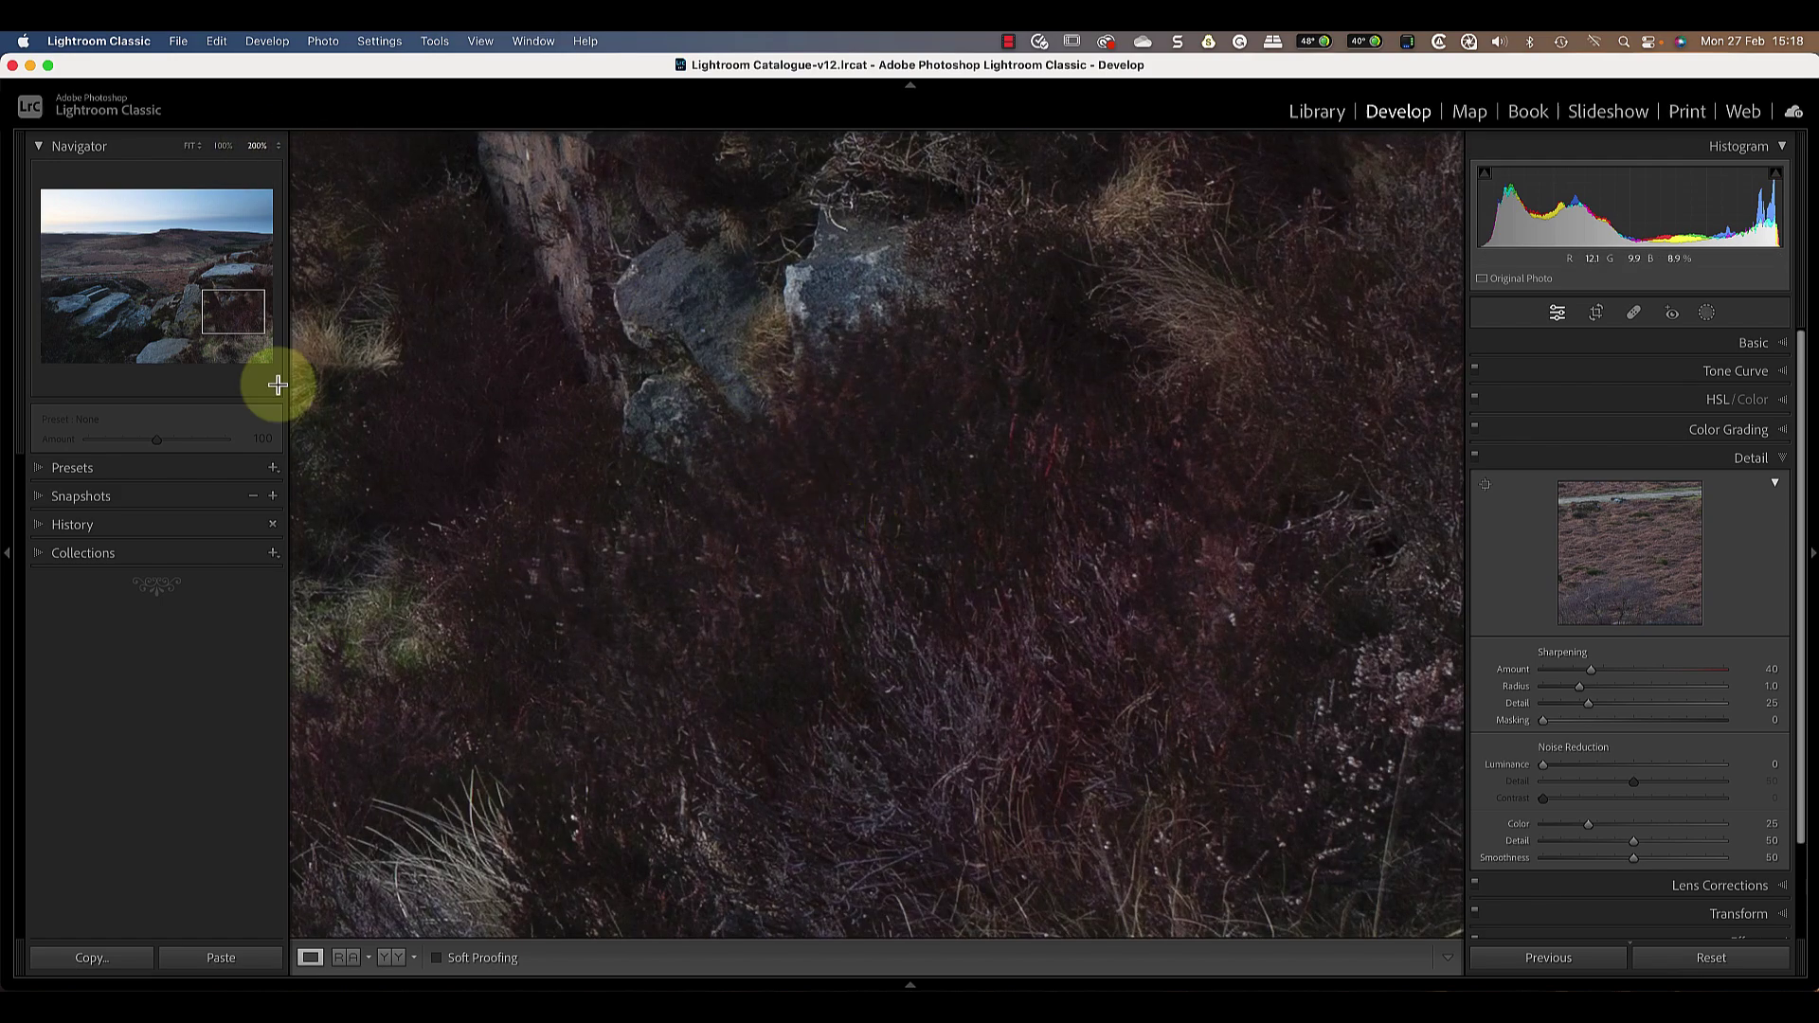
pyautogui.moveTo(225, 325); pyautogui.dragTo(153, 327)
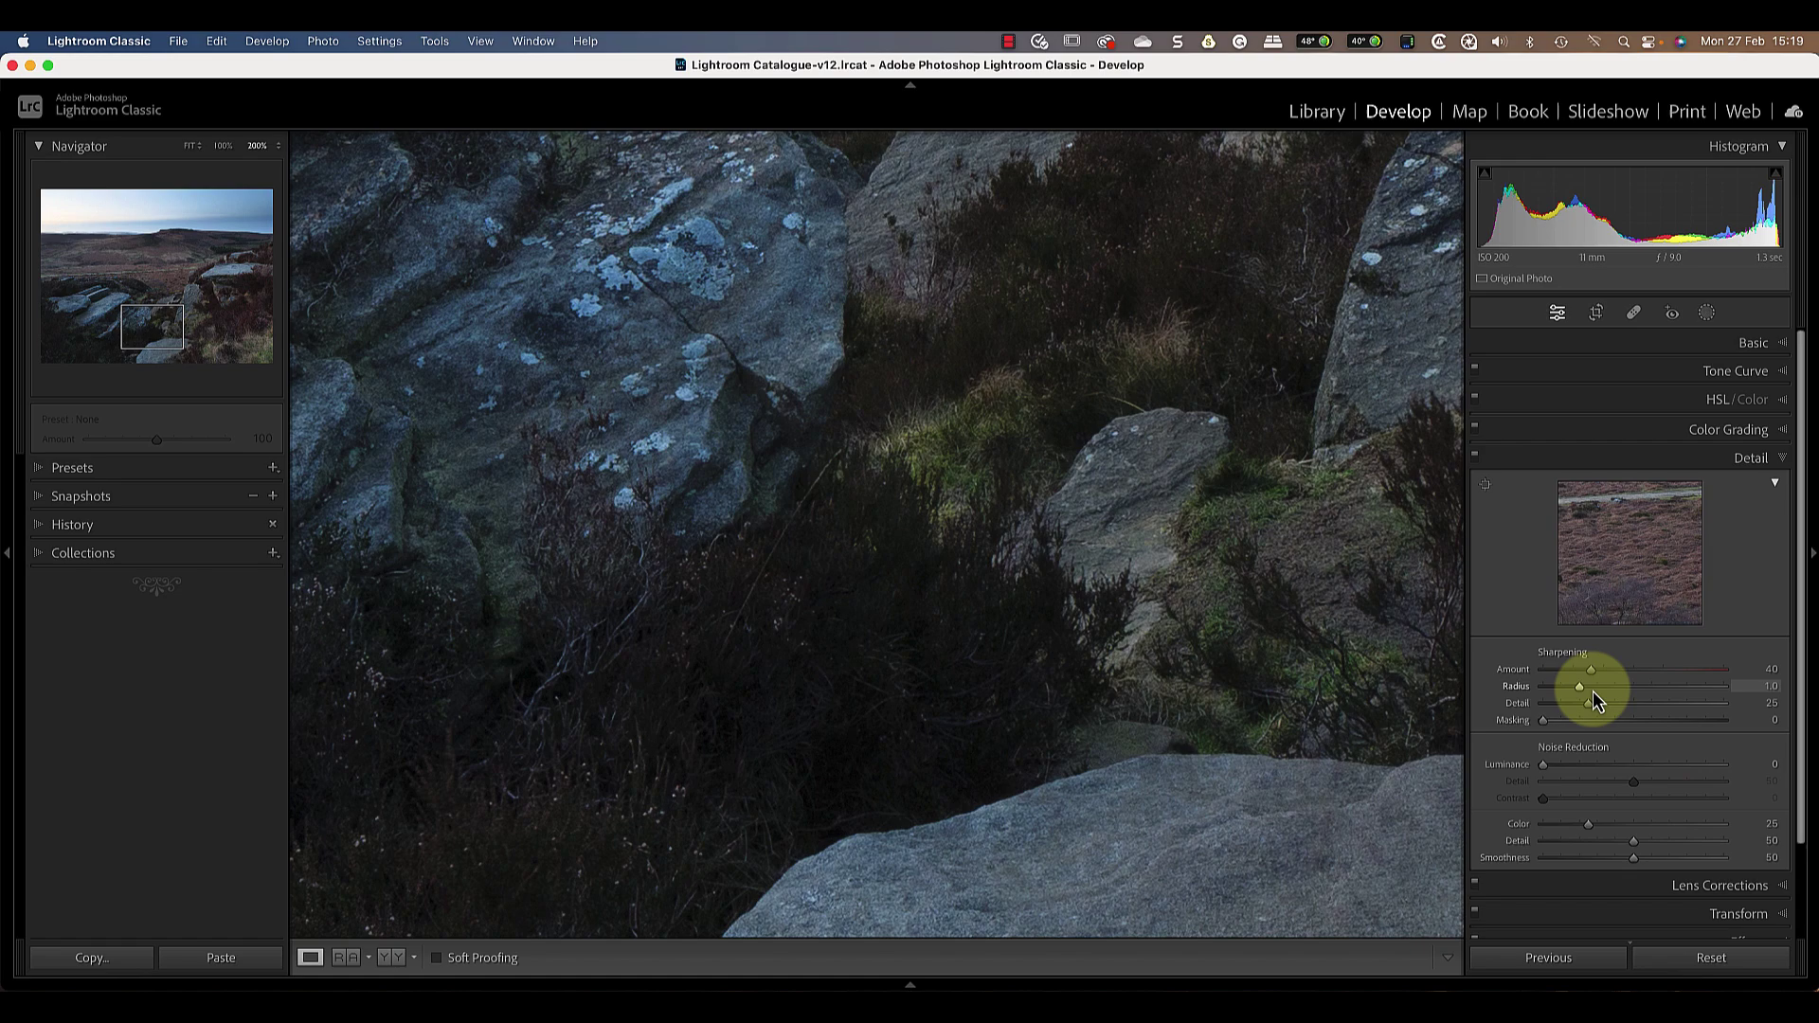
pyautogui.click(153, 323)
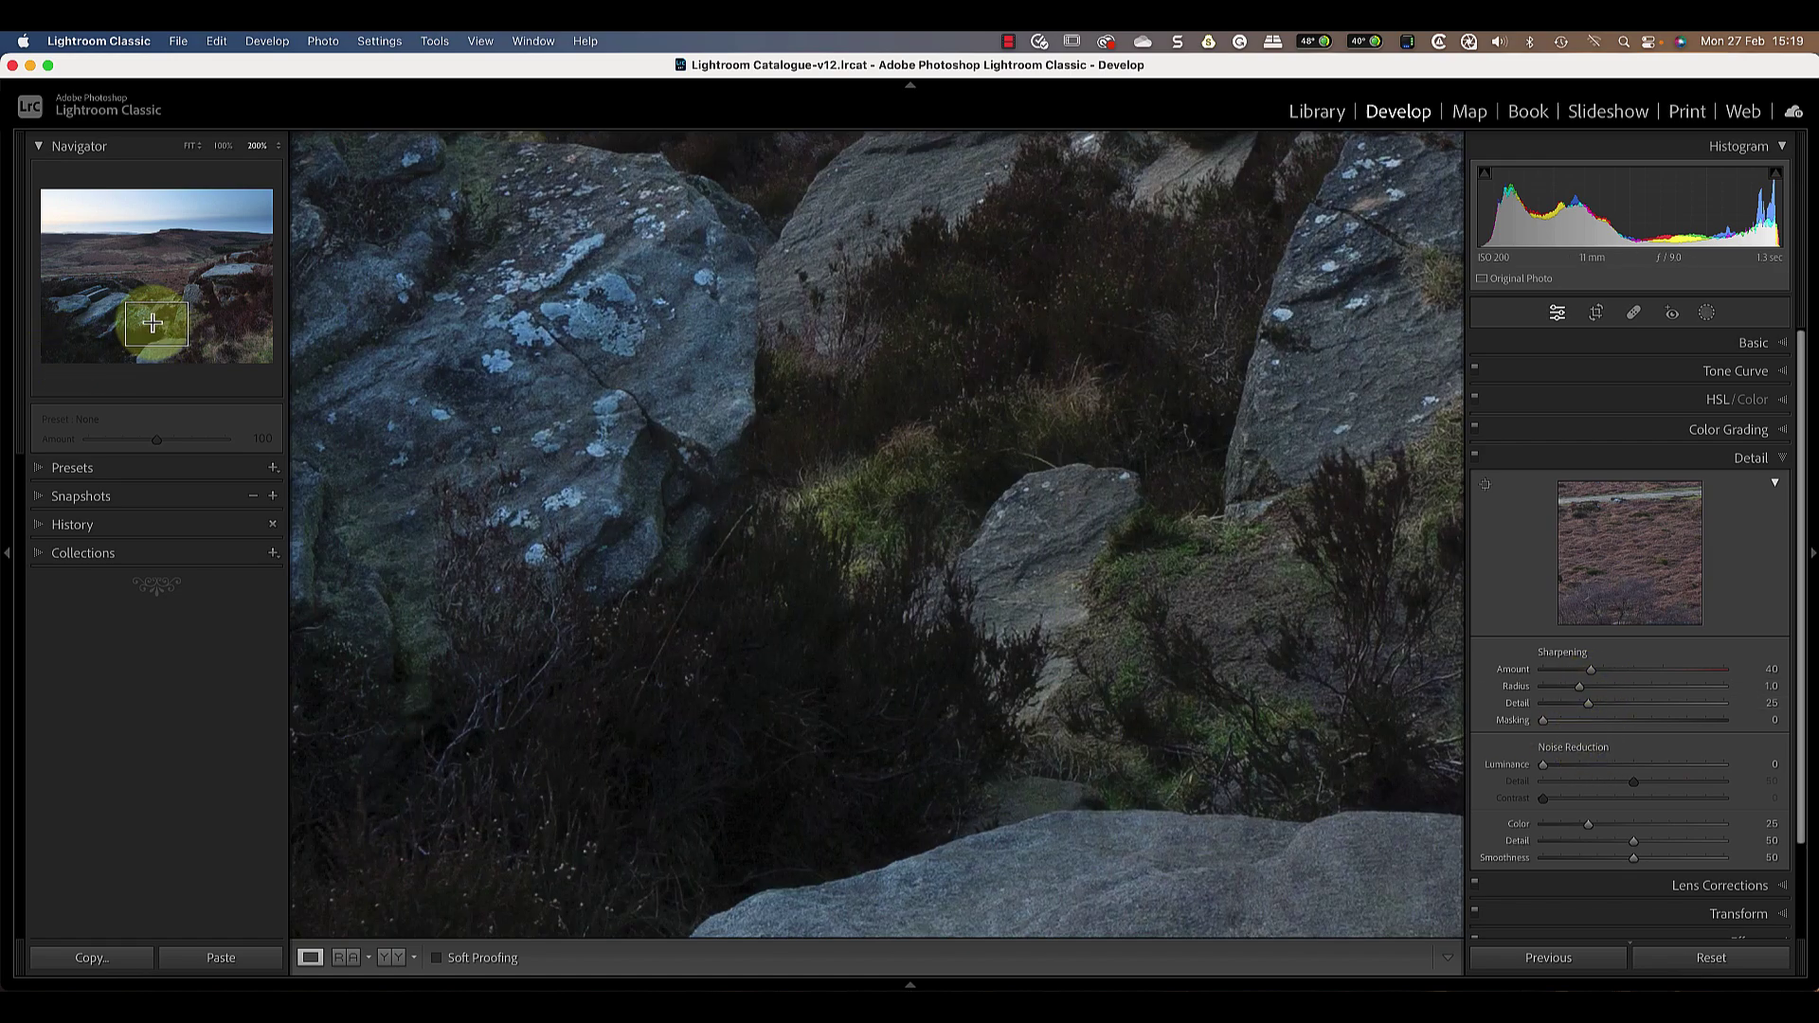
pyautogui.moveTo(152, 323); pyautogui.dragTo(81, 244)
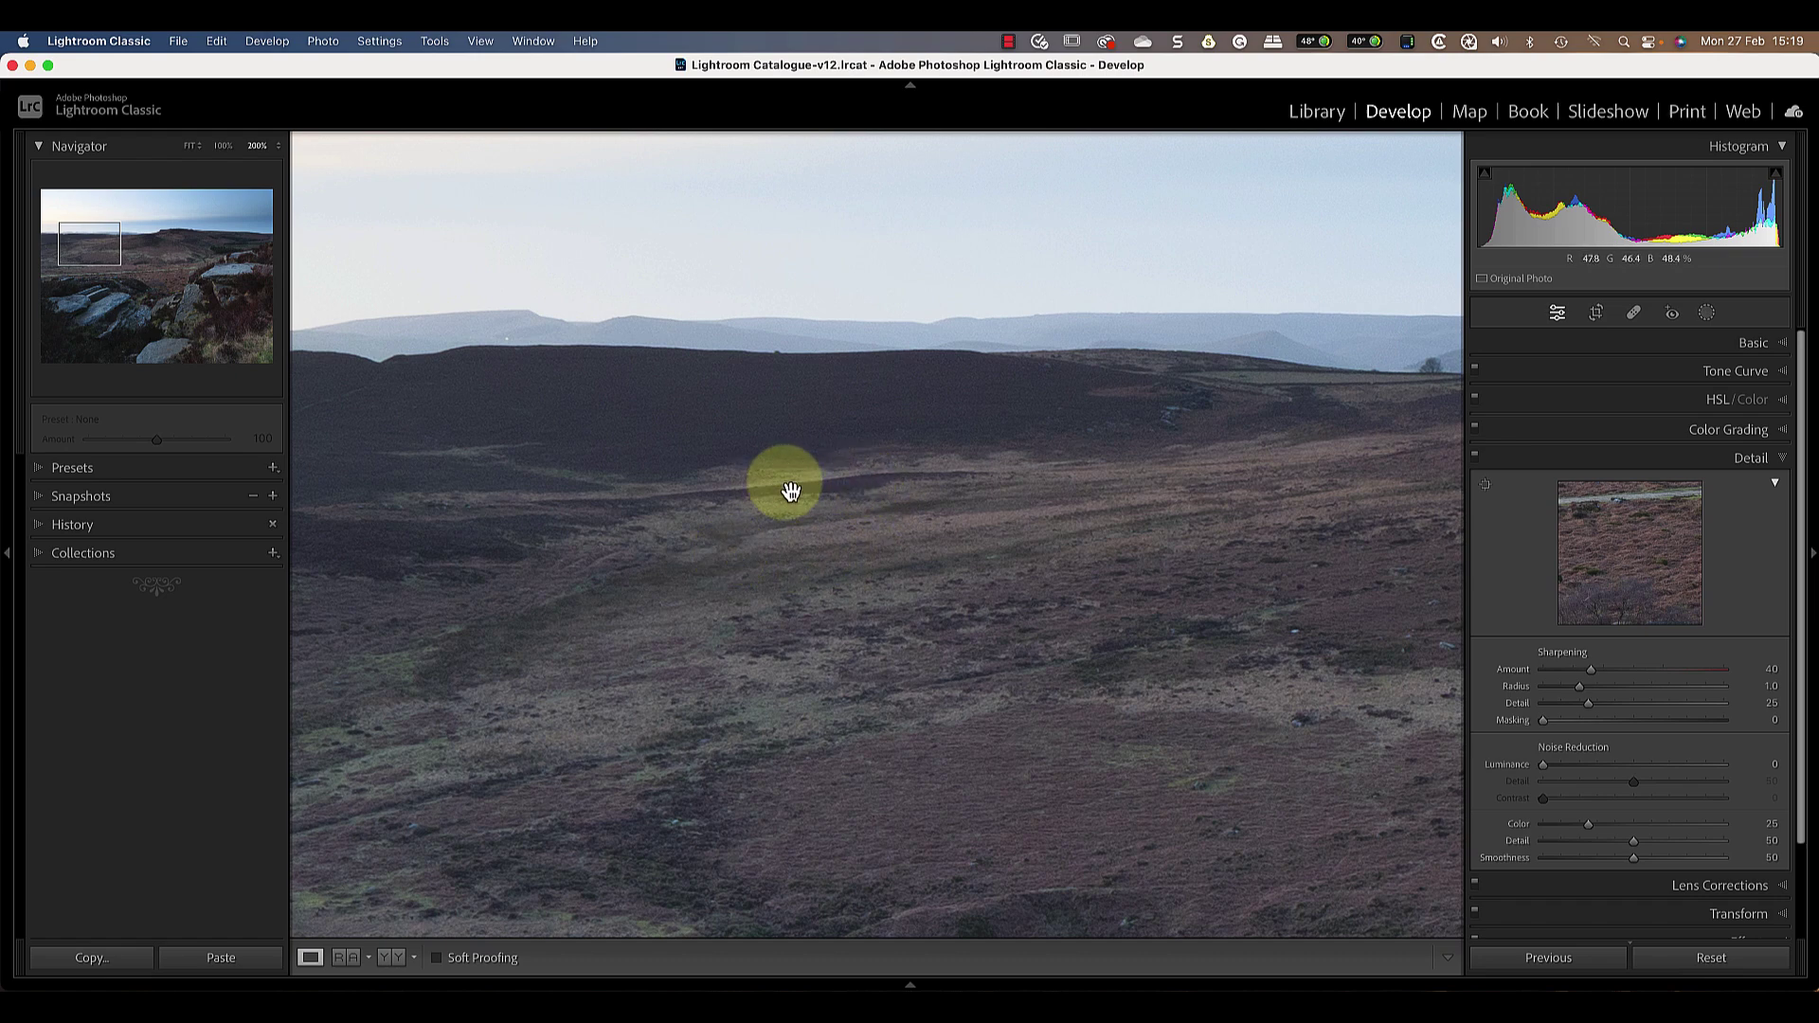
pyautogui.click(191, 147)
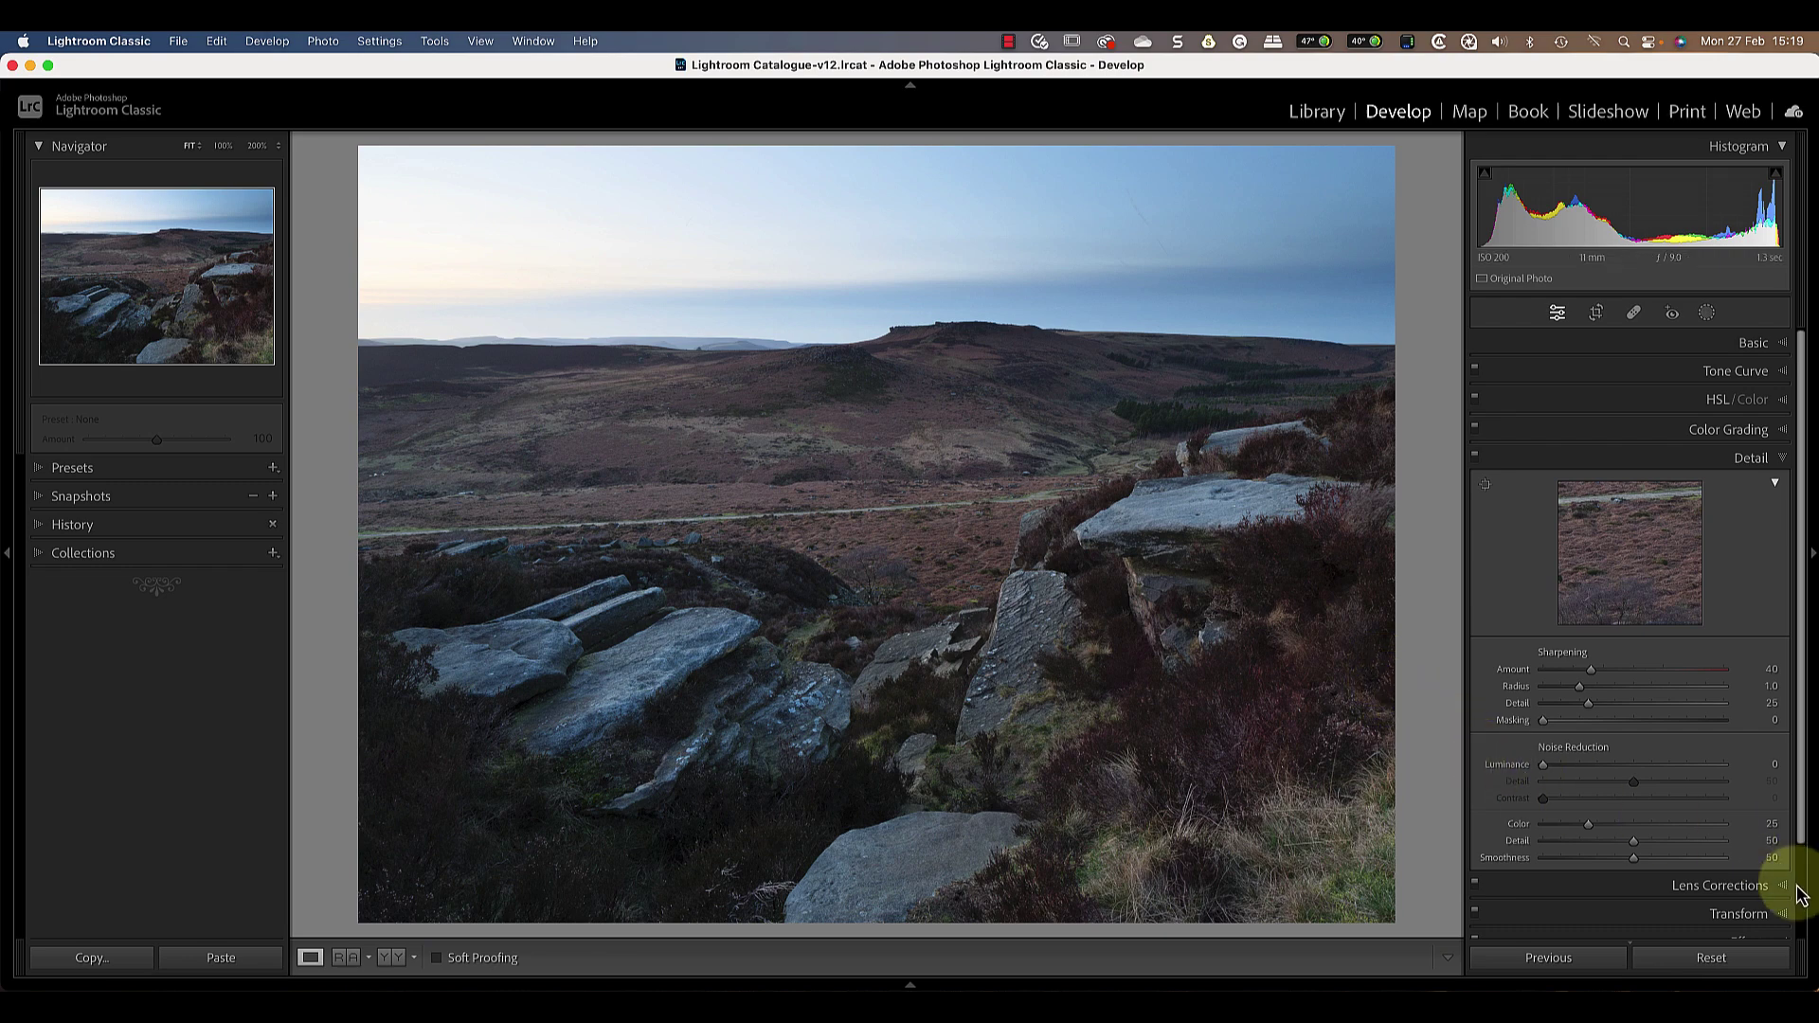
# Step: Tick Remove Chromatic Aberration and Enable Profile Corrections in the Lens Corrections Profile tab
pyautogui.click(1737, 886)
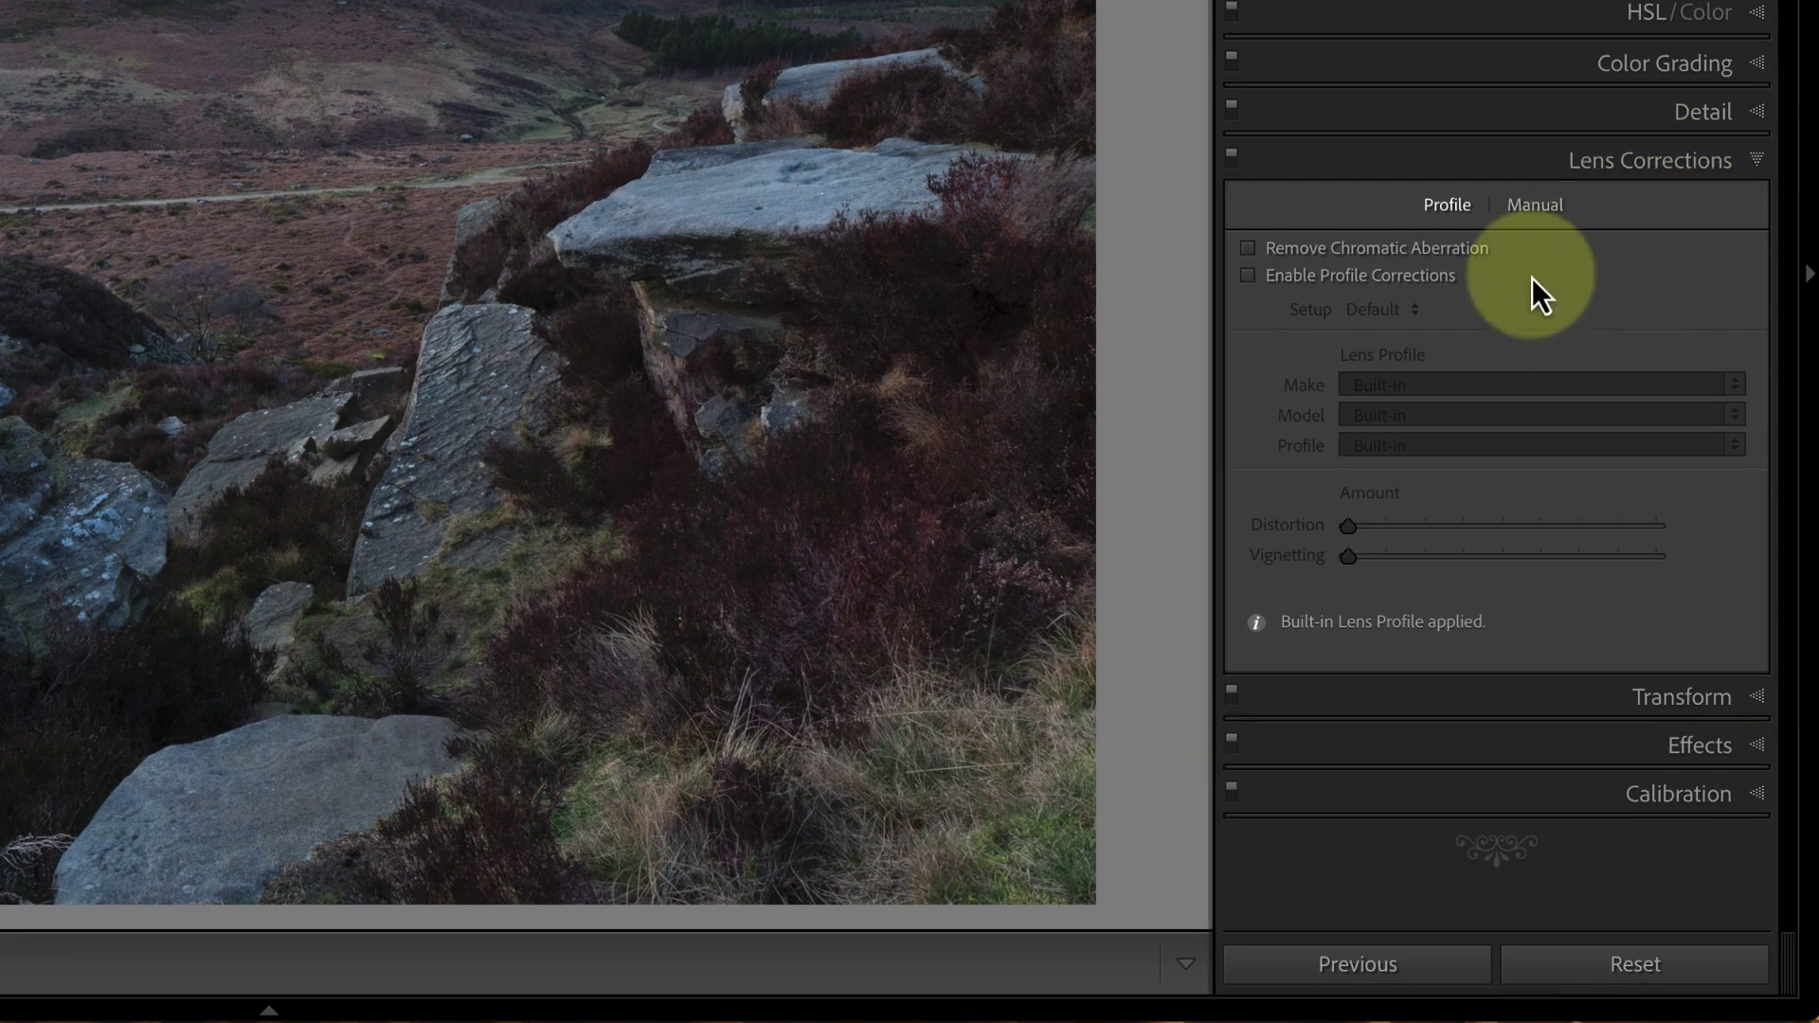
pyautogui.click(1248, 250)
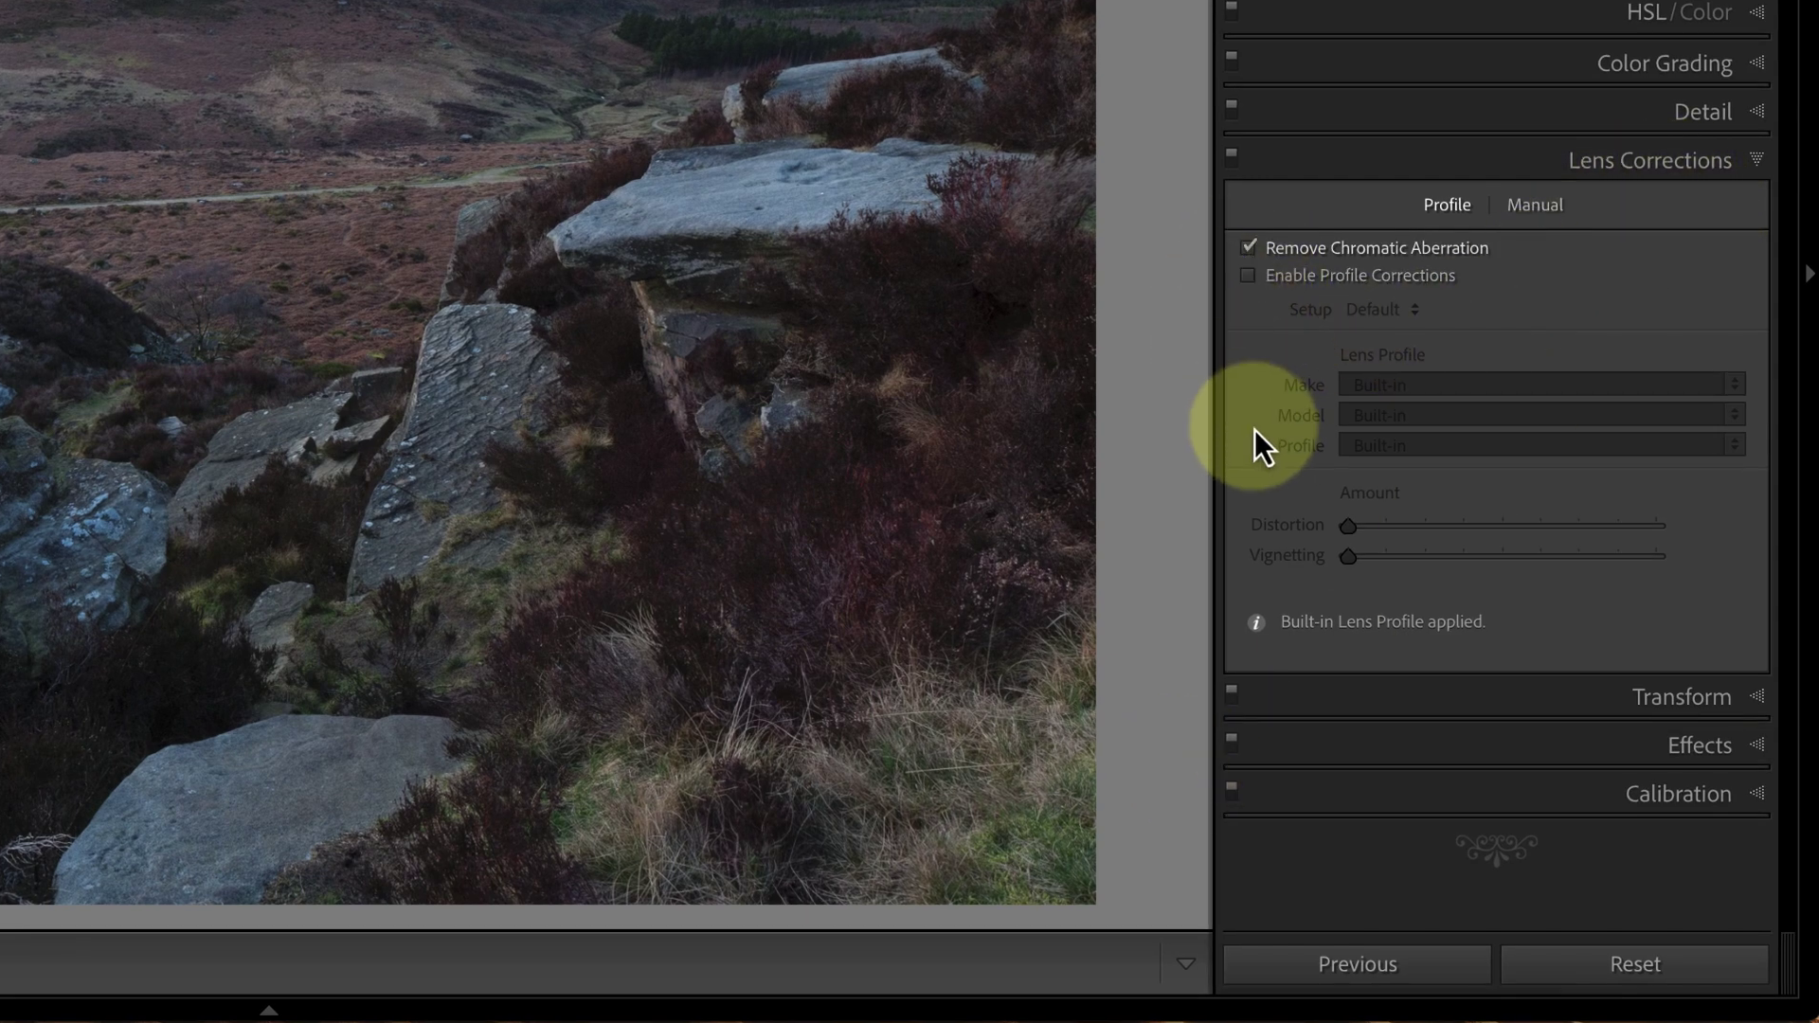
pyautogui.click(1249, 276)
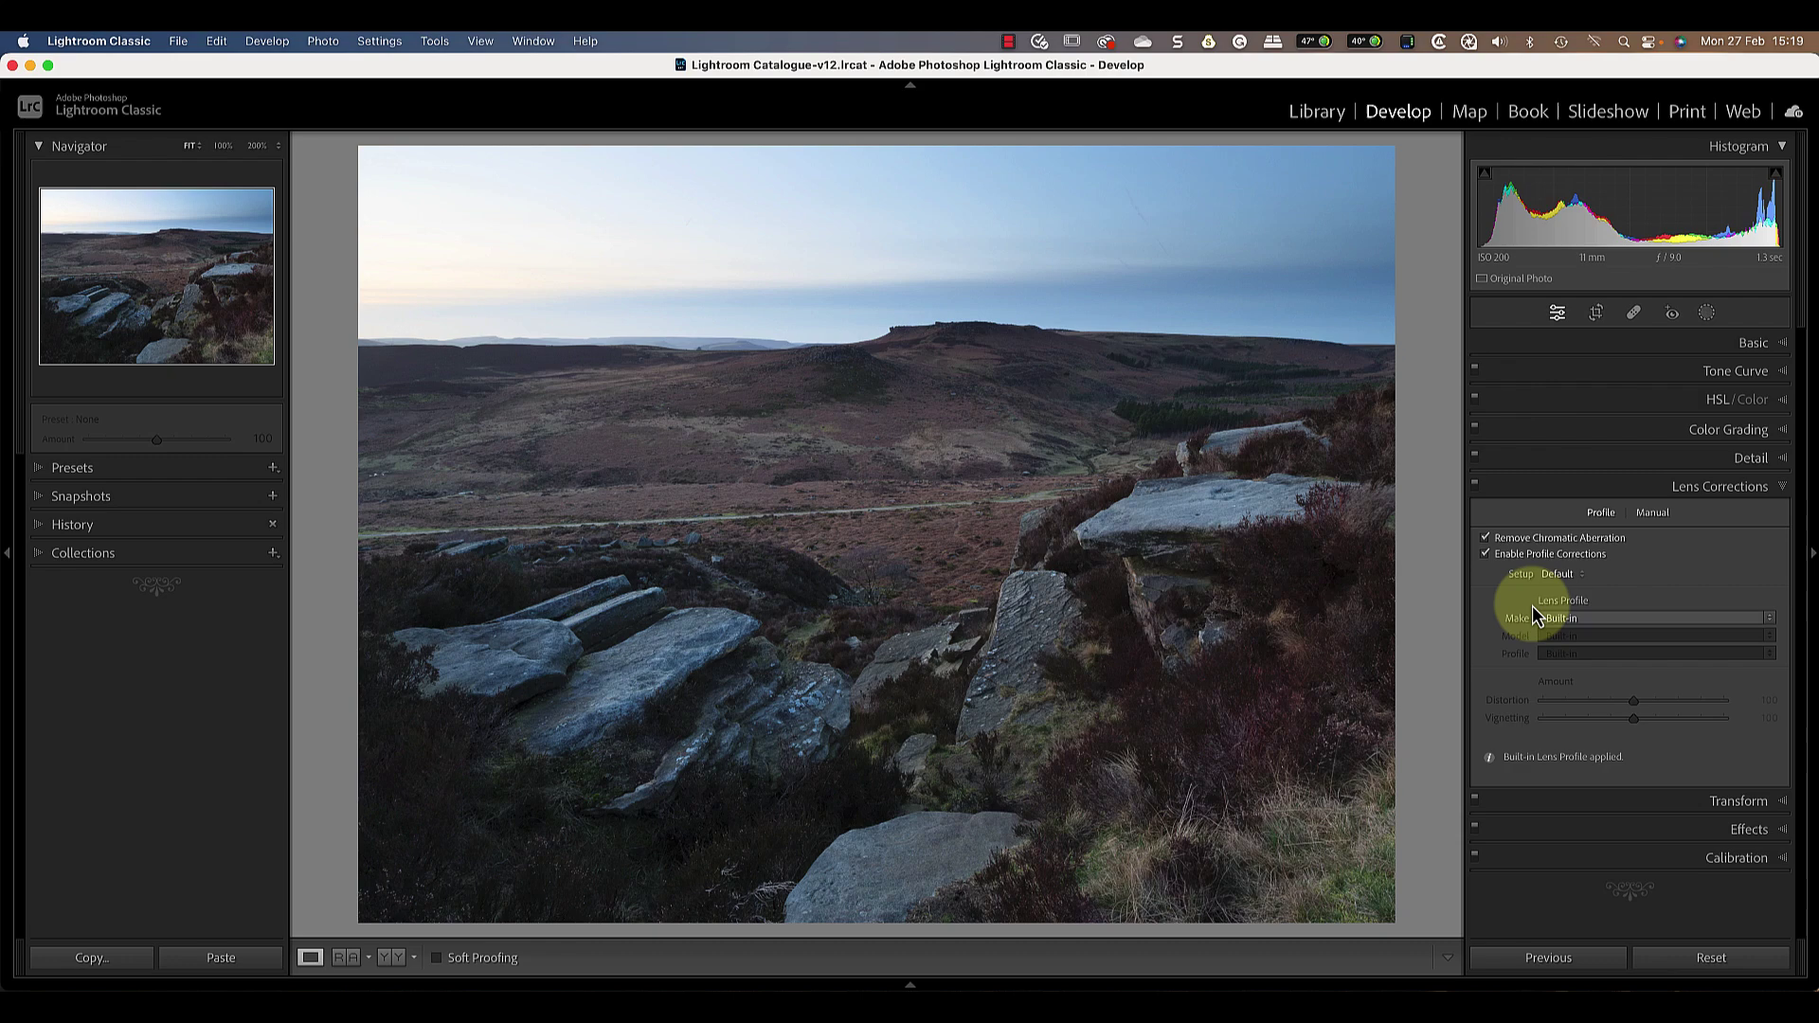
# Step: Browse the Profile Browser grid and apply the Camera Scenery profile instead of Camera Standard
pyautogui.click(1767, 351)
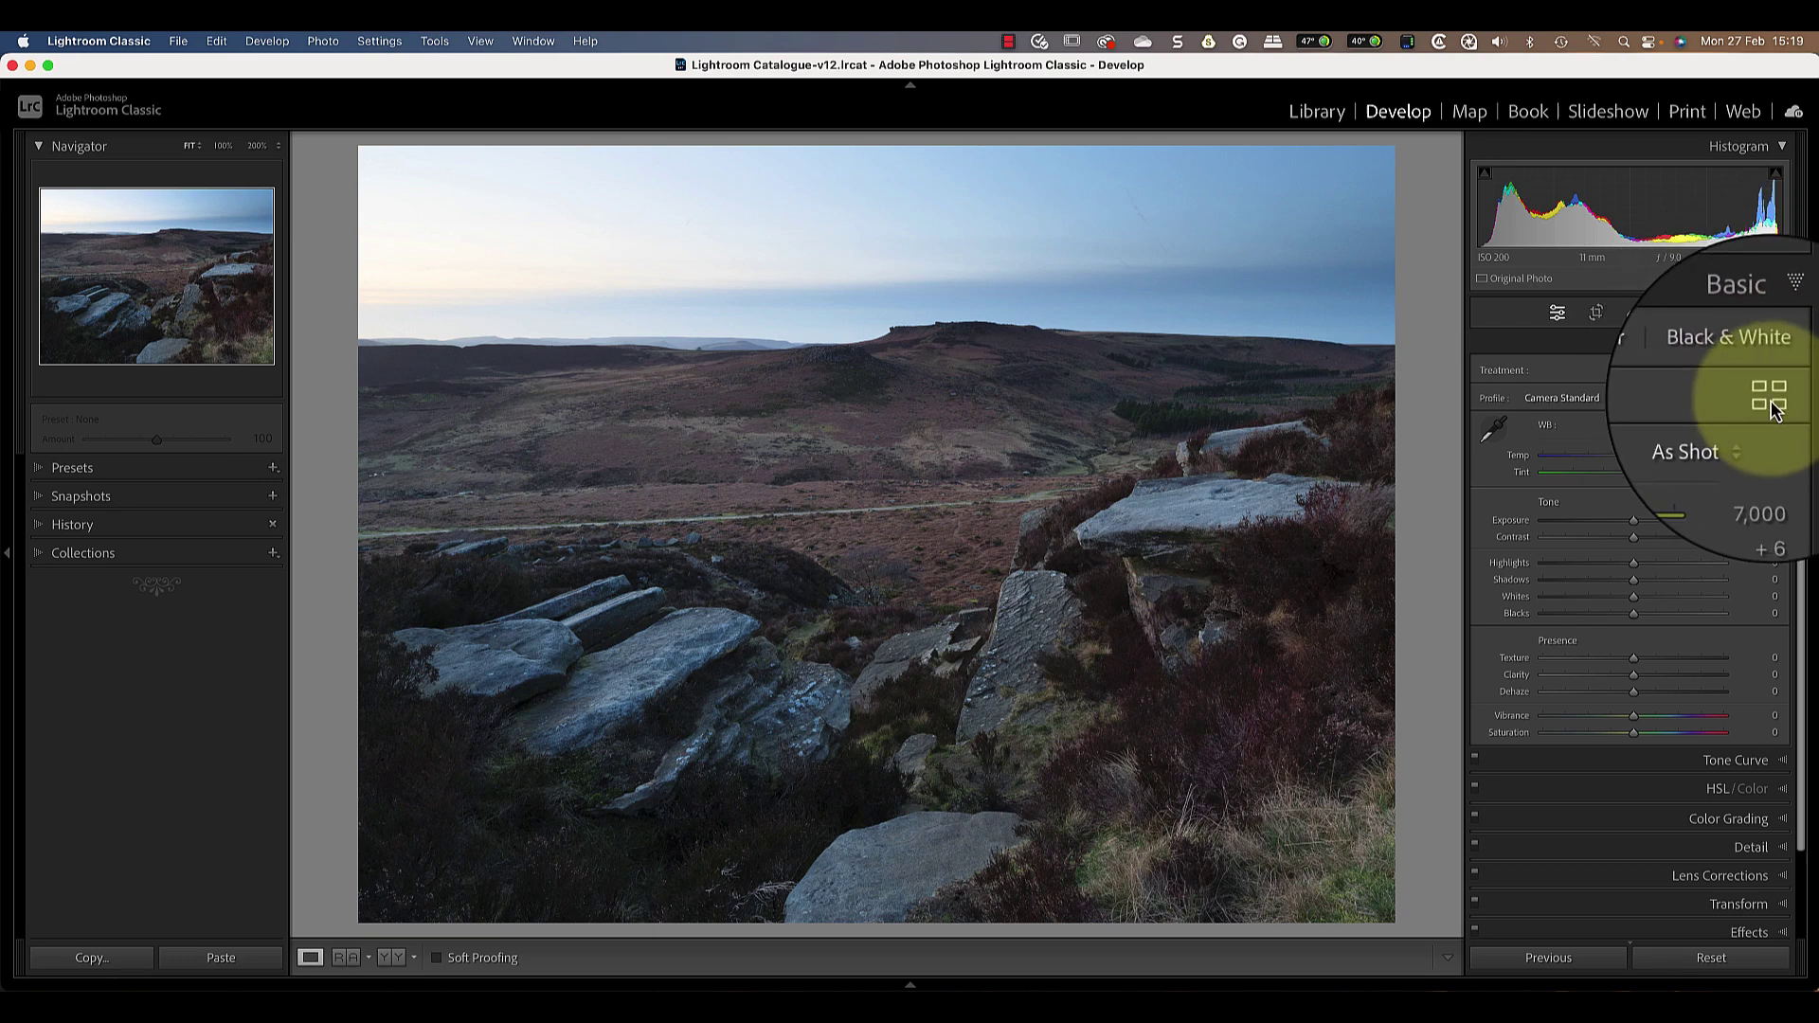
pyautogui.click(1772, 402)
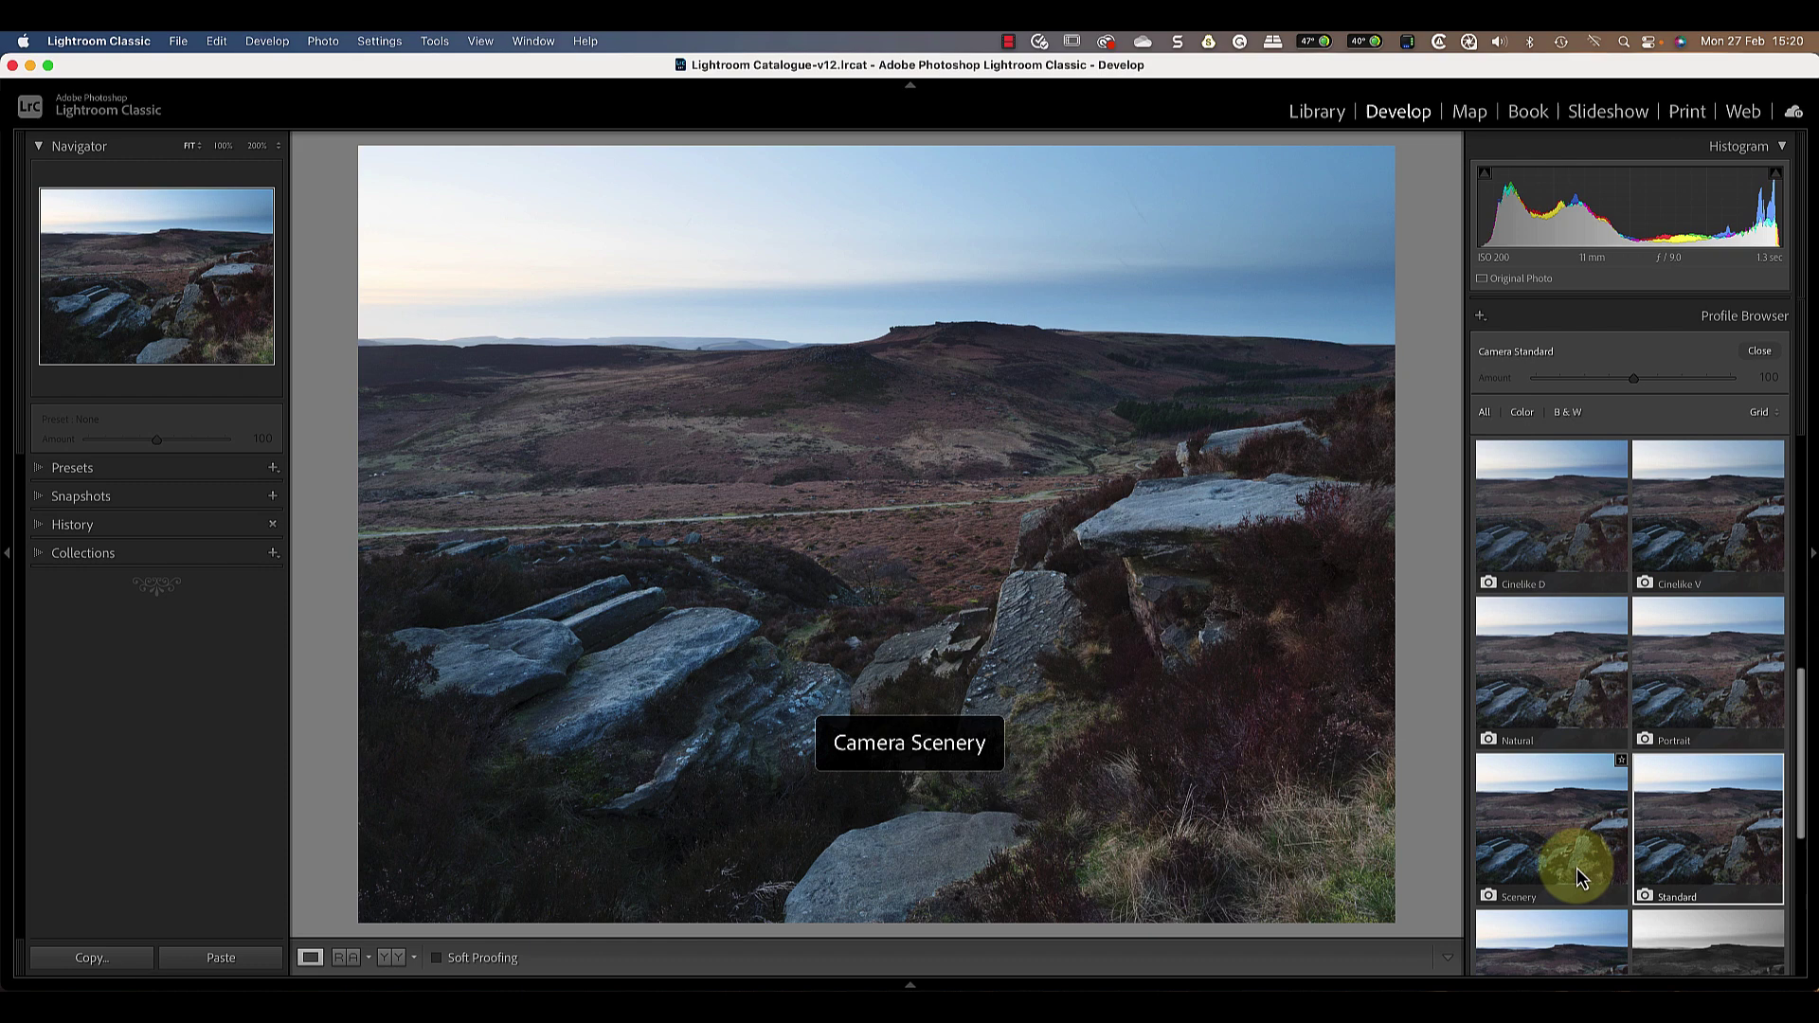
pyautogui.scroll(5, 1576, 868)
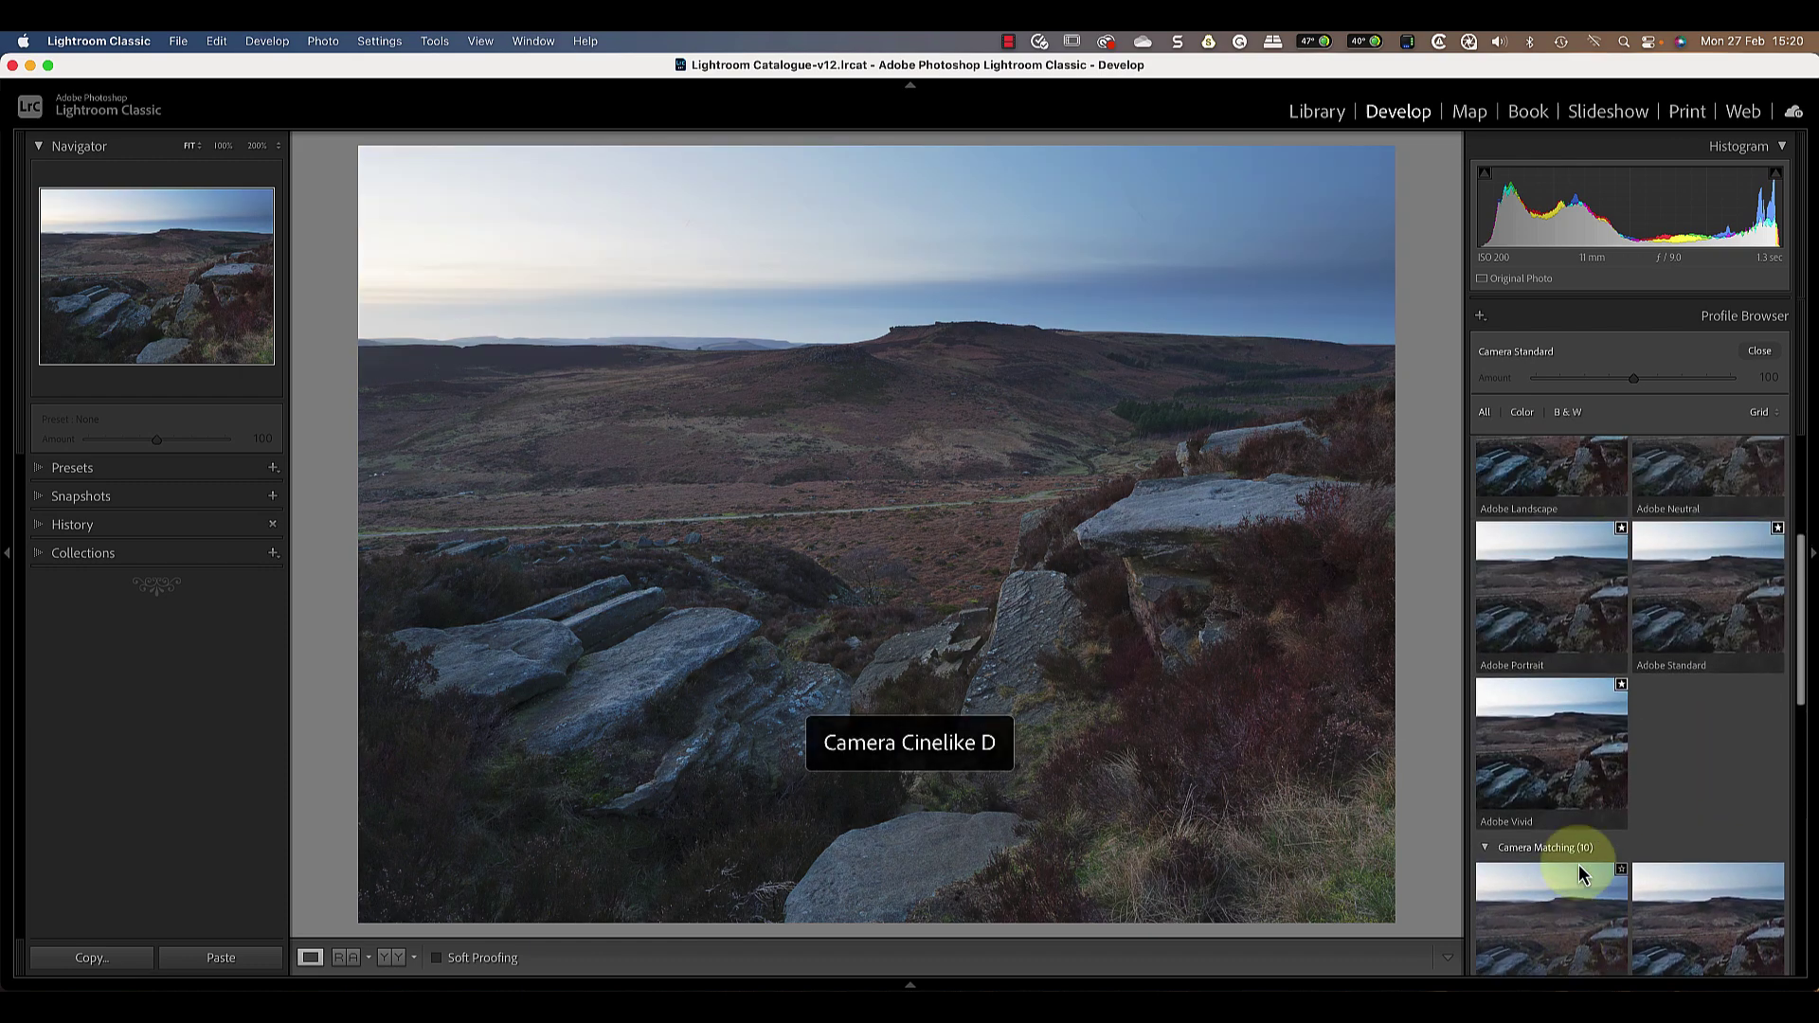
pyautogui.scroll(3, 1628, 684)
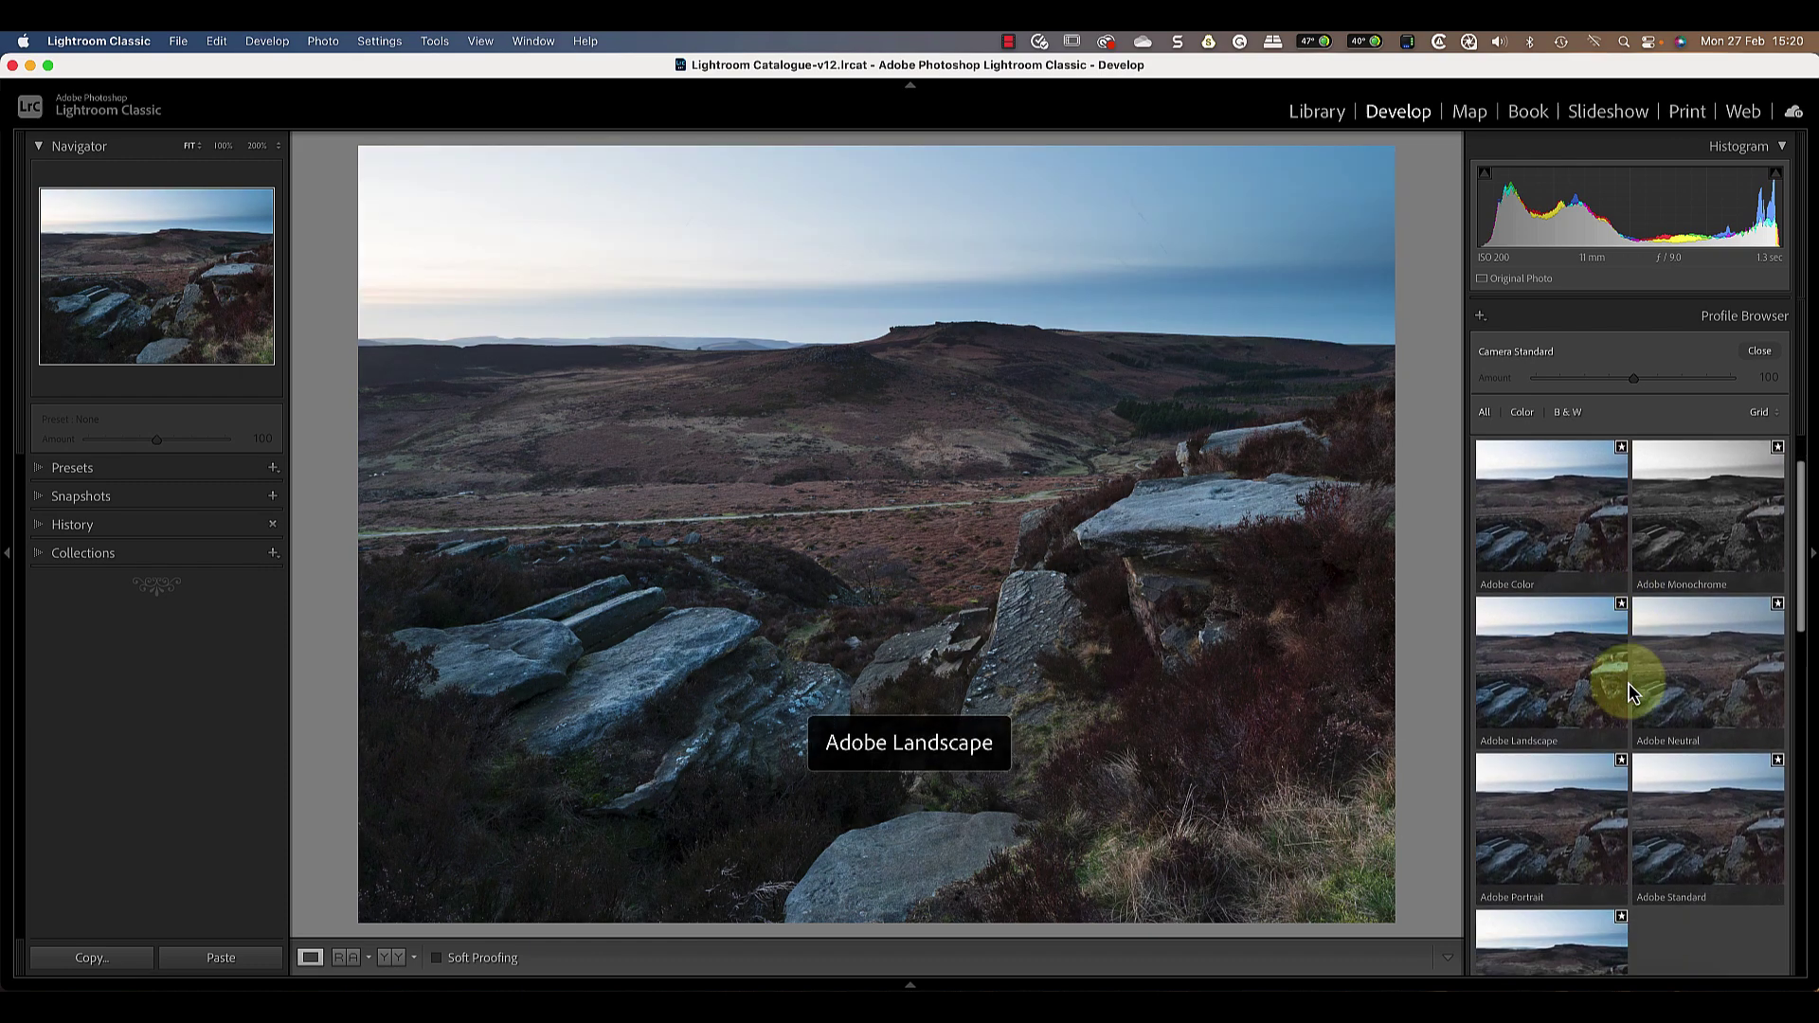
pyautogui.scroll(2, 1629, 684)
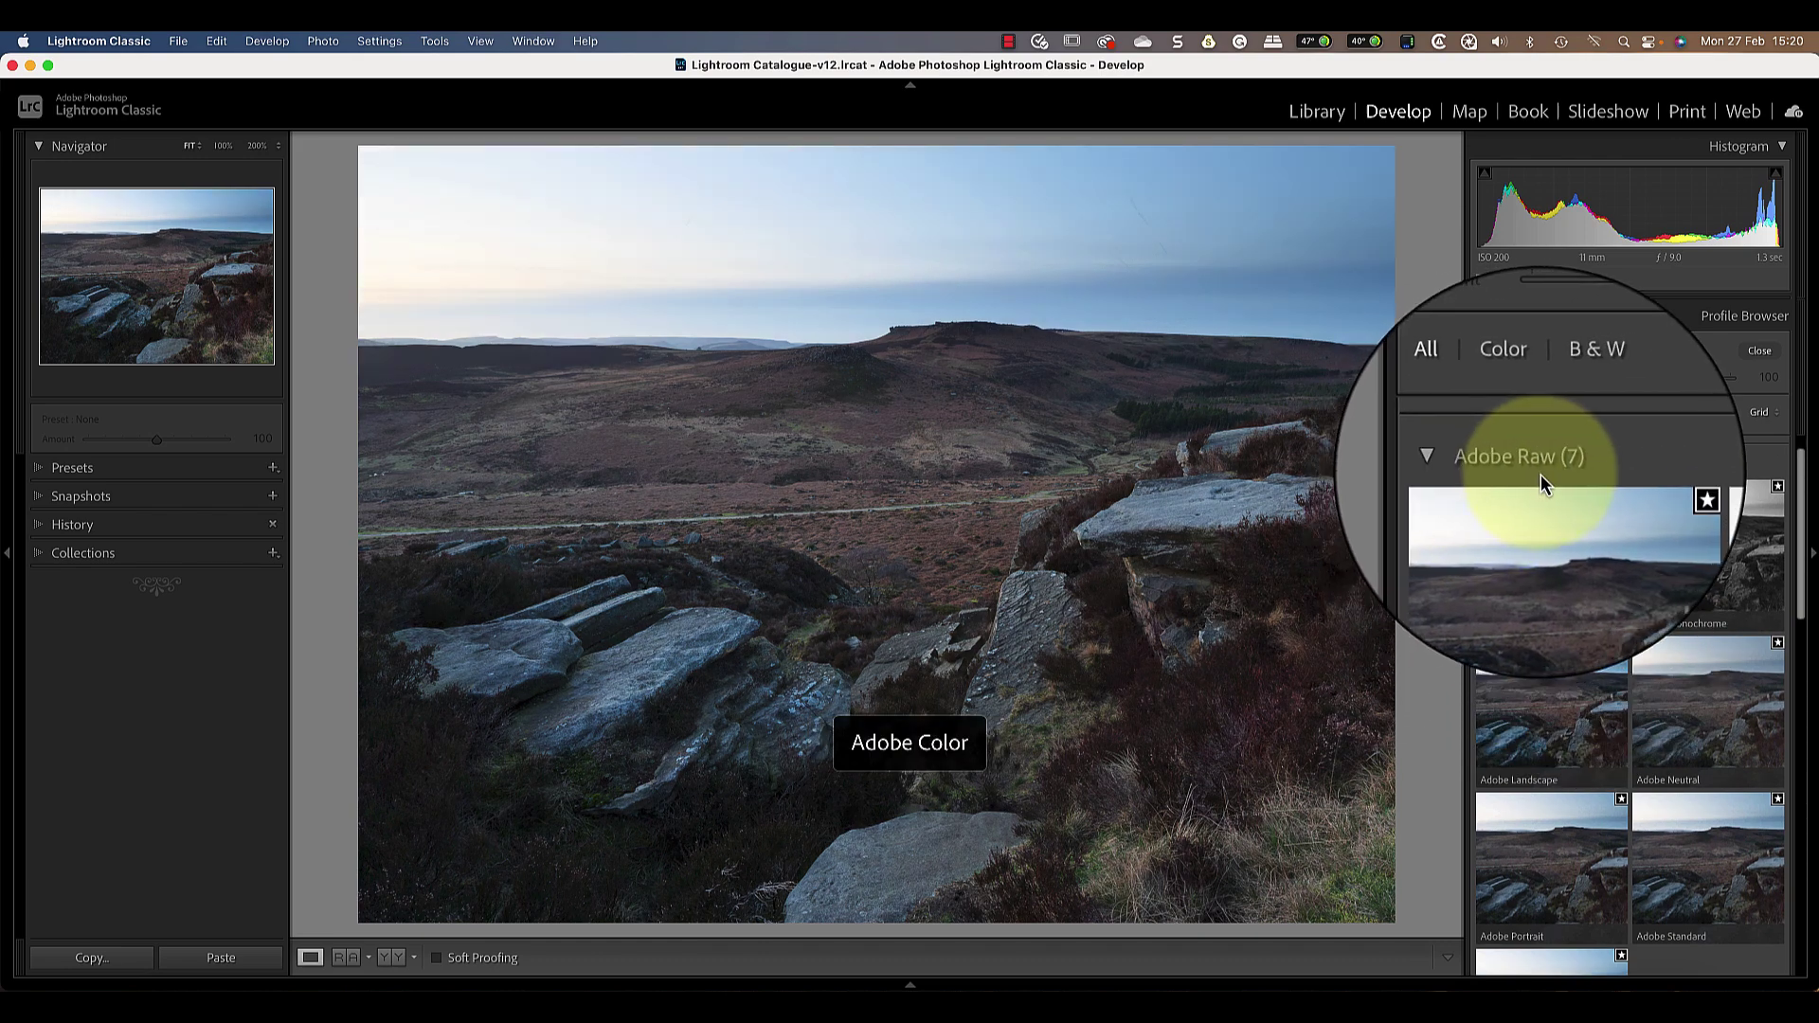
pyautogui.scroll(-5, 1624, 779)
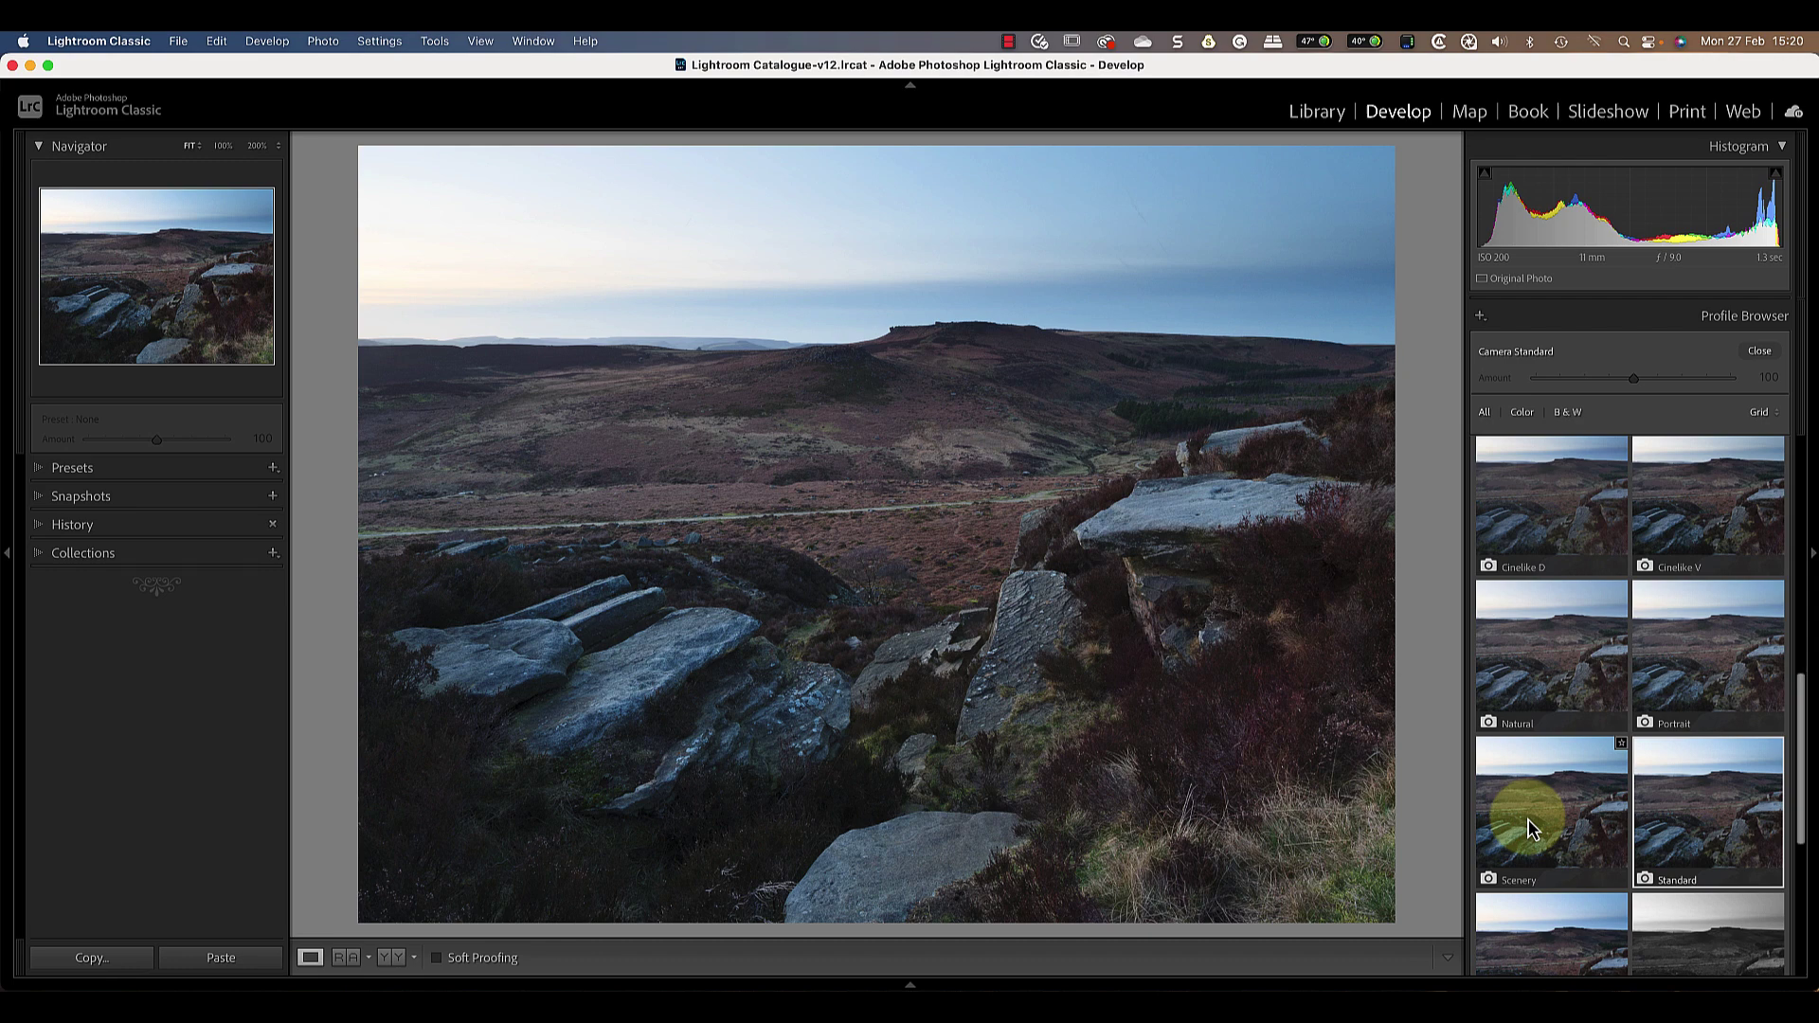
pyautogui.scroll(10, 1527, 823)
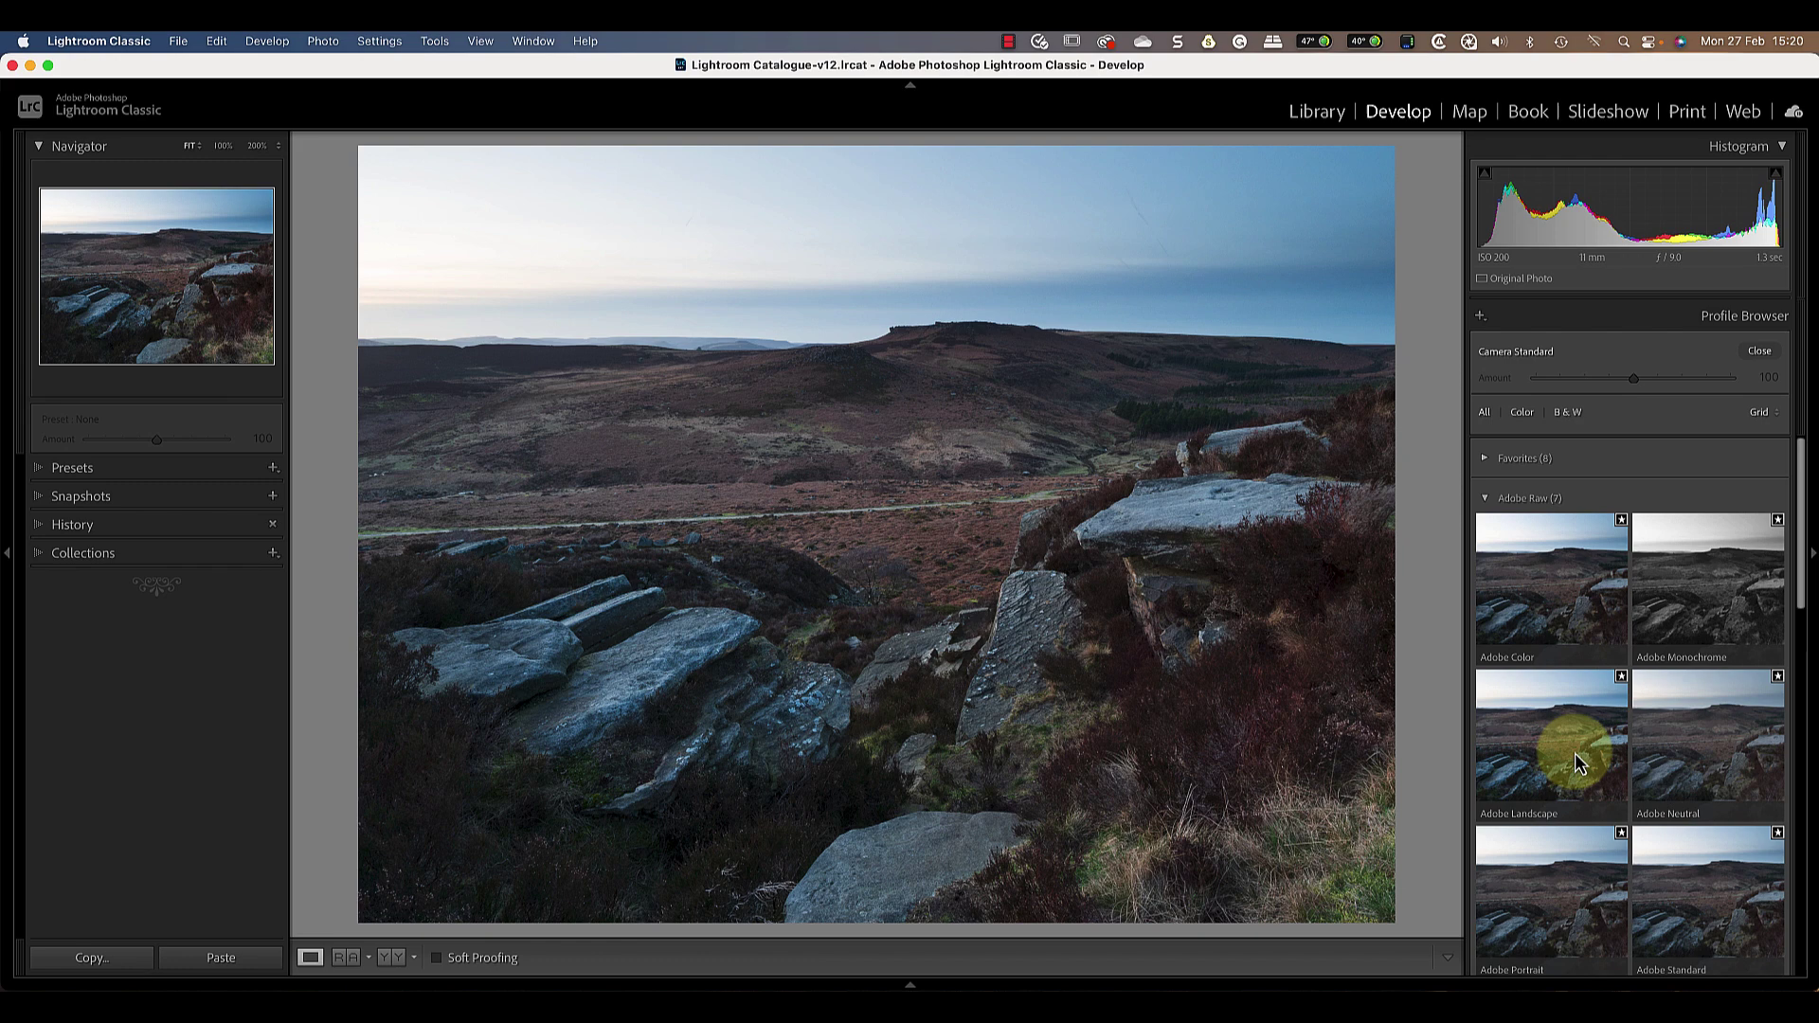
pyautogui.scroll(-10, 1575, 753)
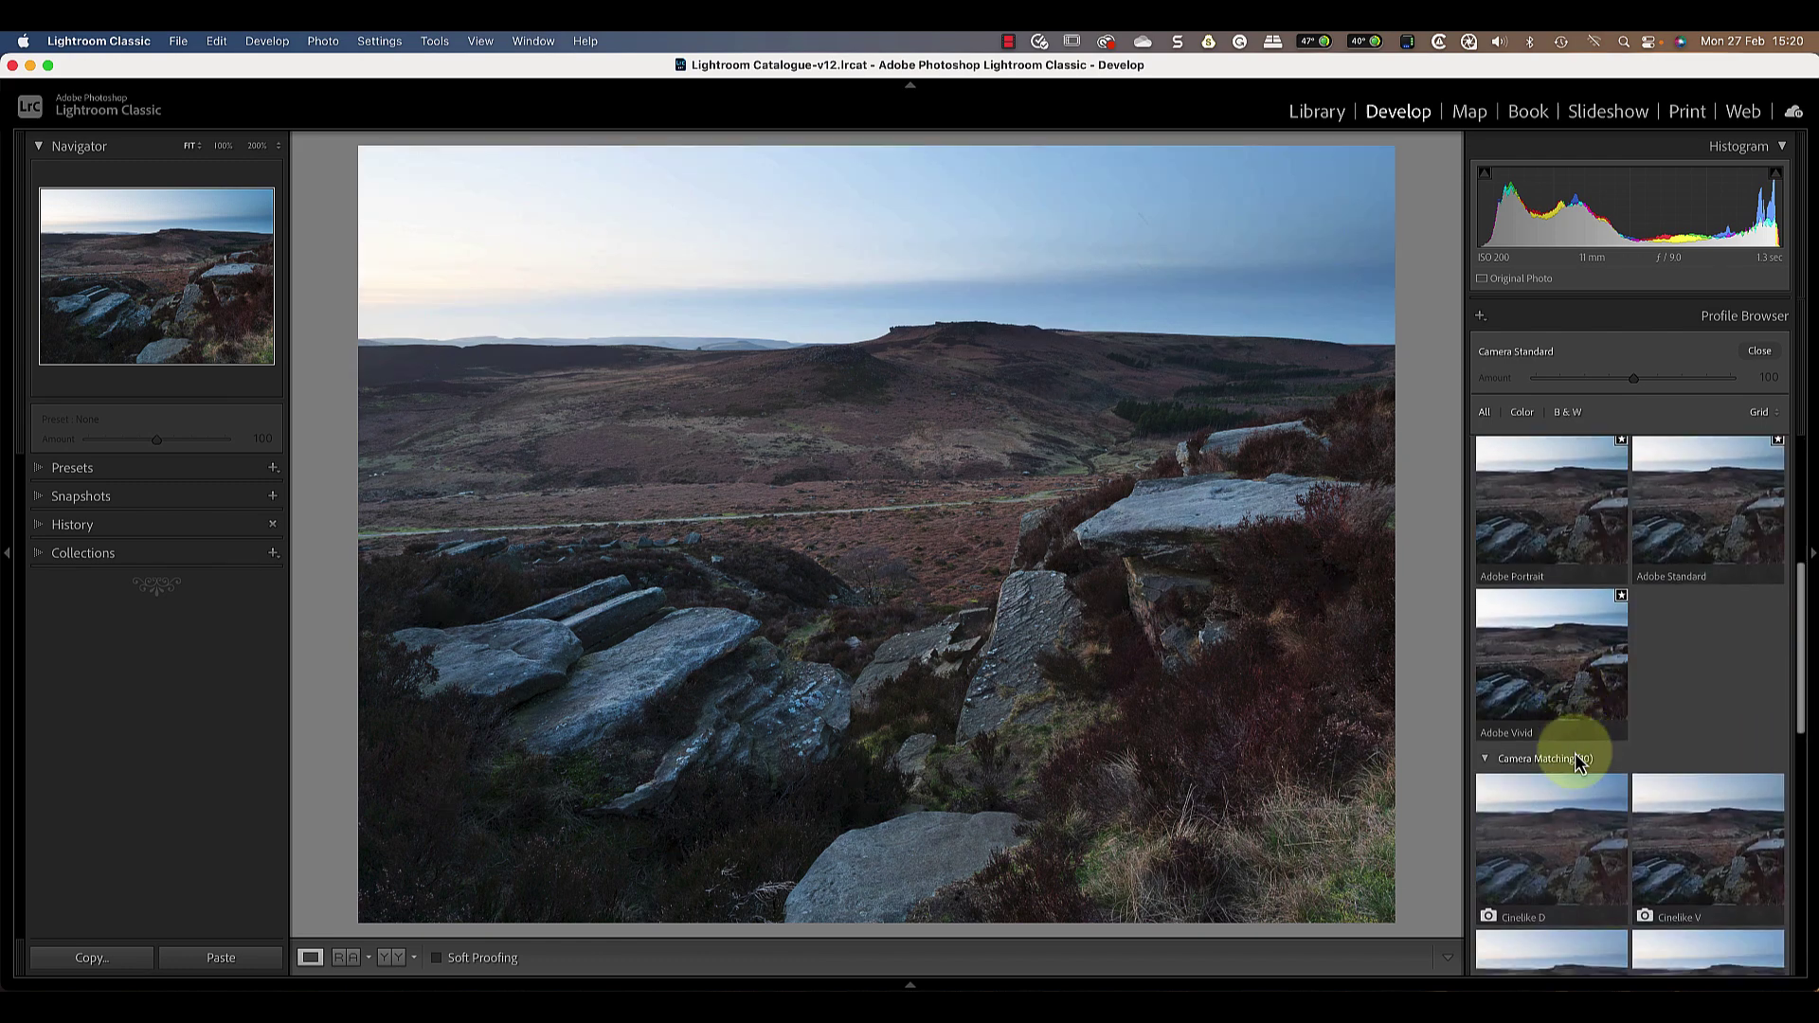
pyautogui.click(1574, 753)
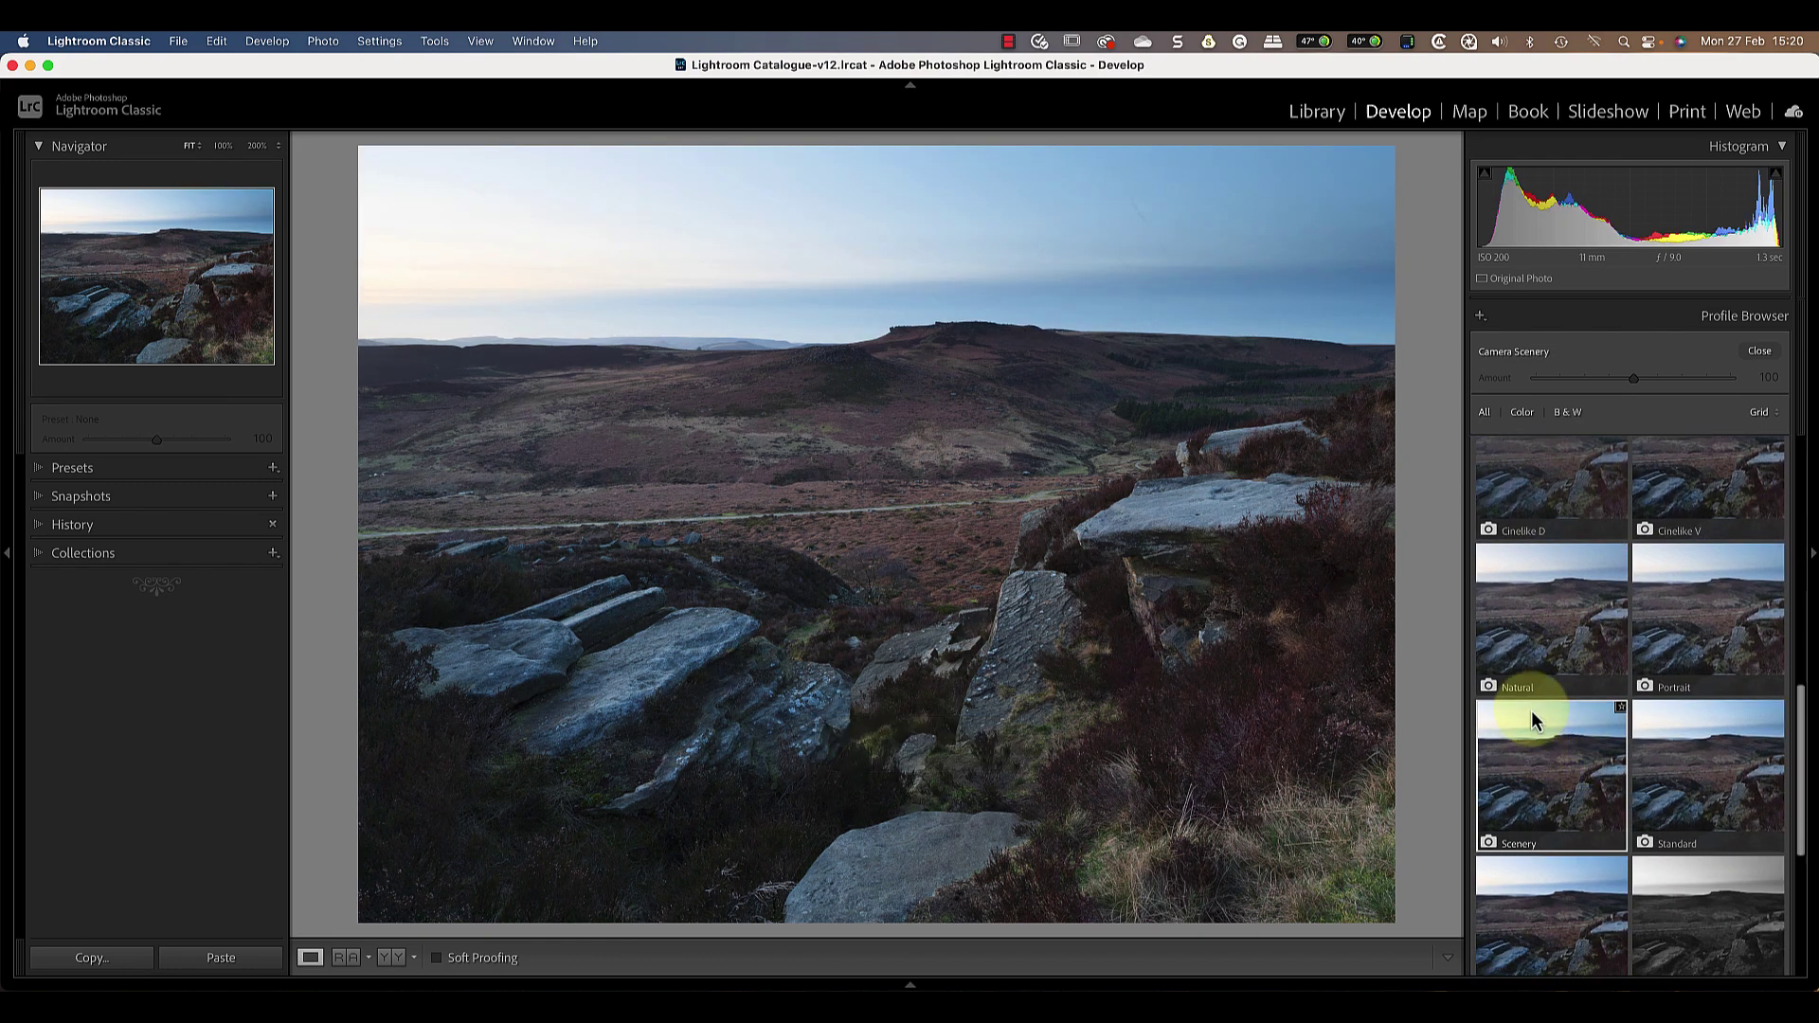
pyautogui.click(1758, 352)
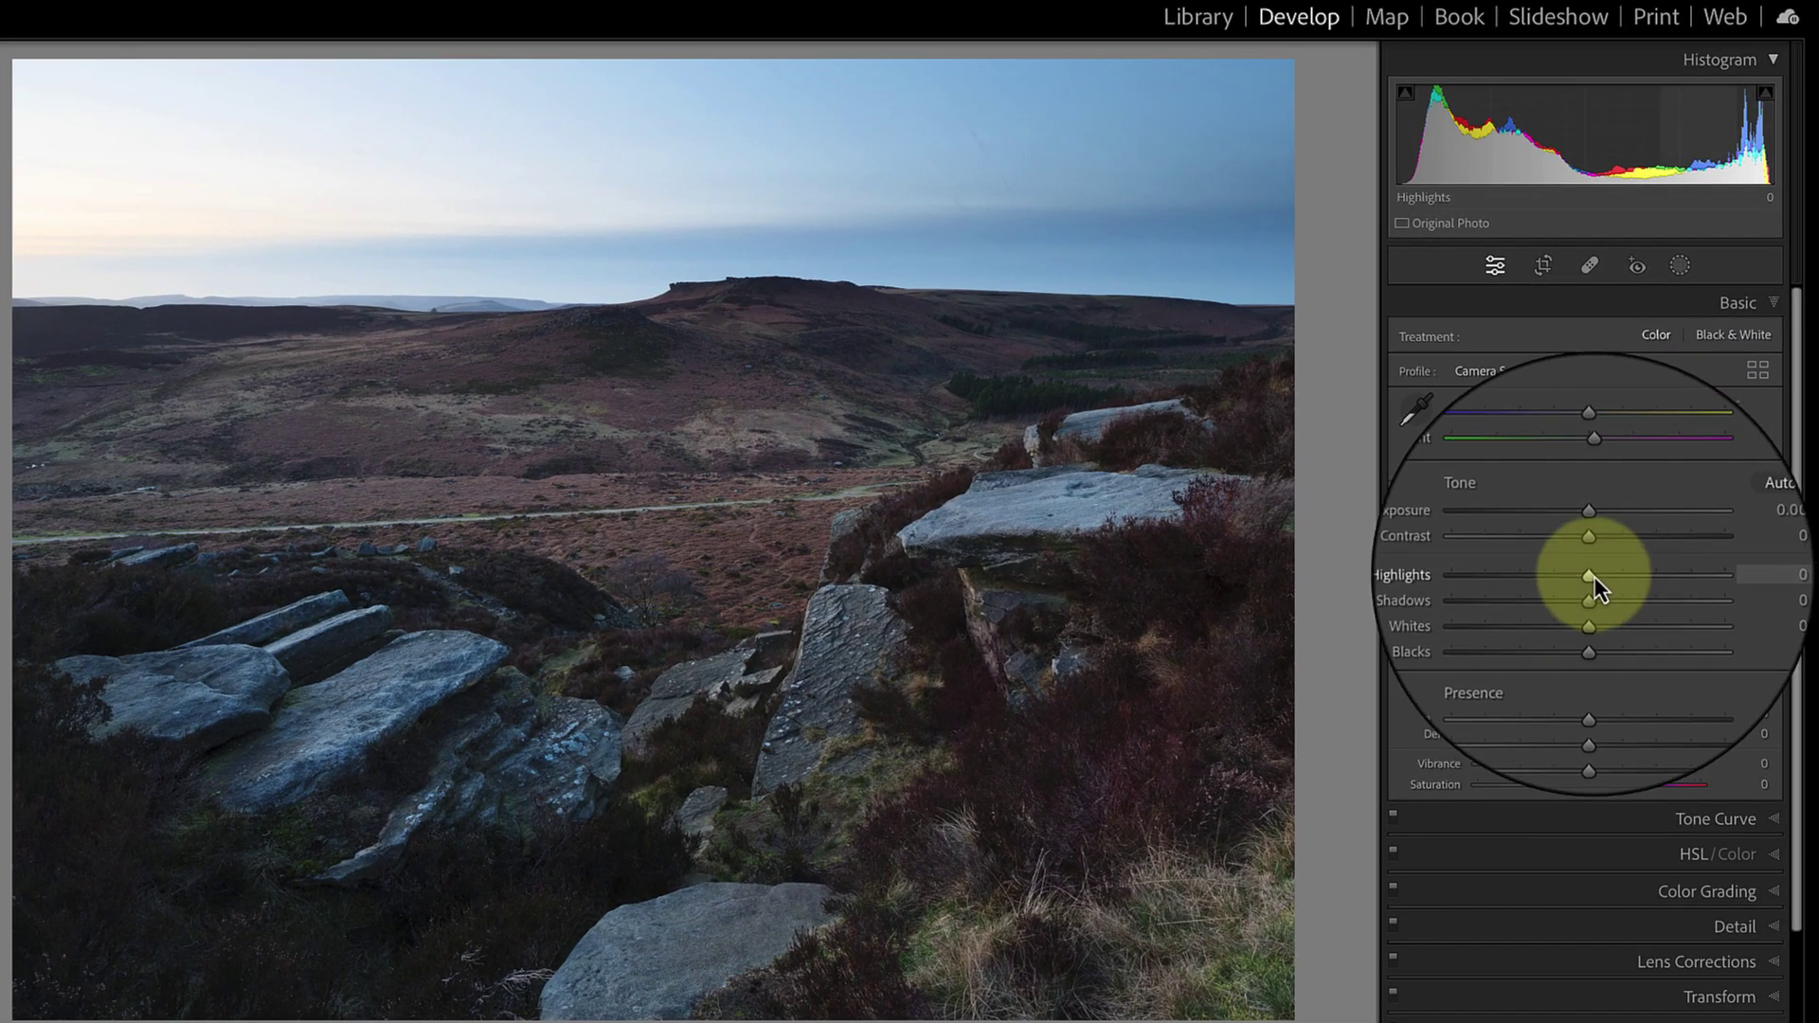
# Step: Tone down the bright sky: Highlights -90, Shadows +34, Exposure -0.45, Contrast +17
pyautogui.moveTo(1594, 576); pyautogui.dragTo(1494, 581)
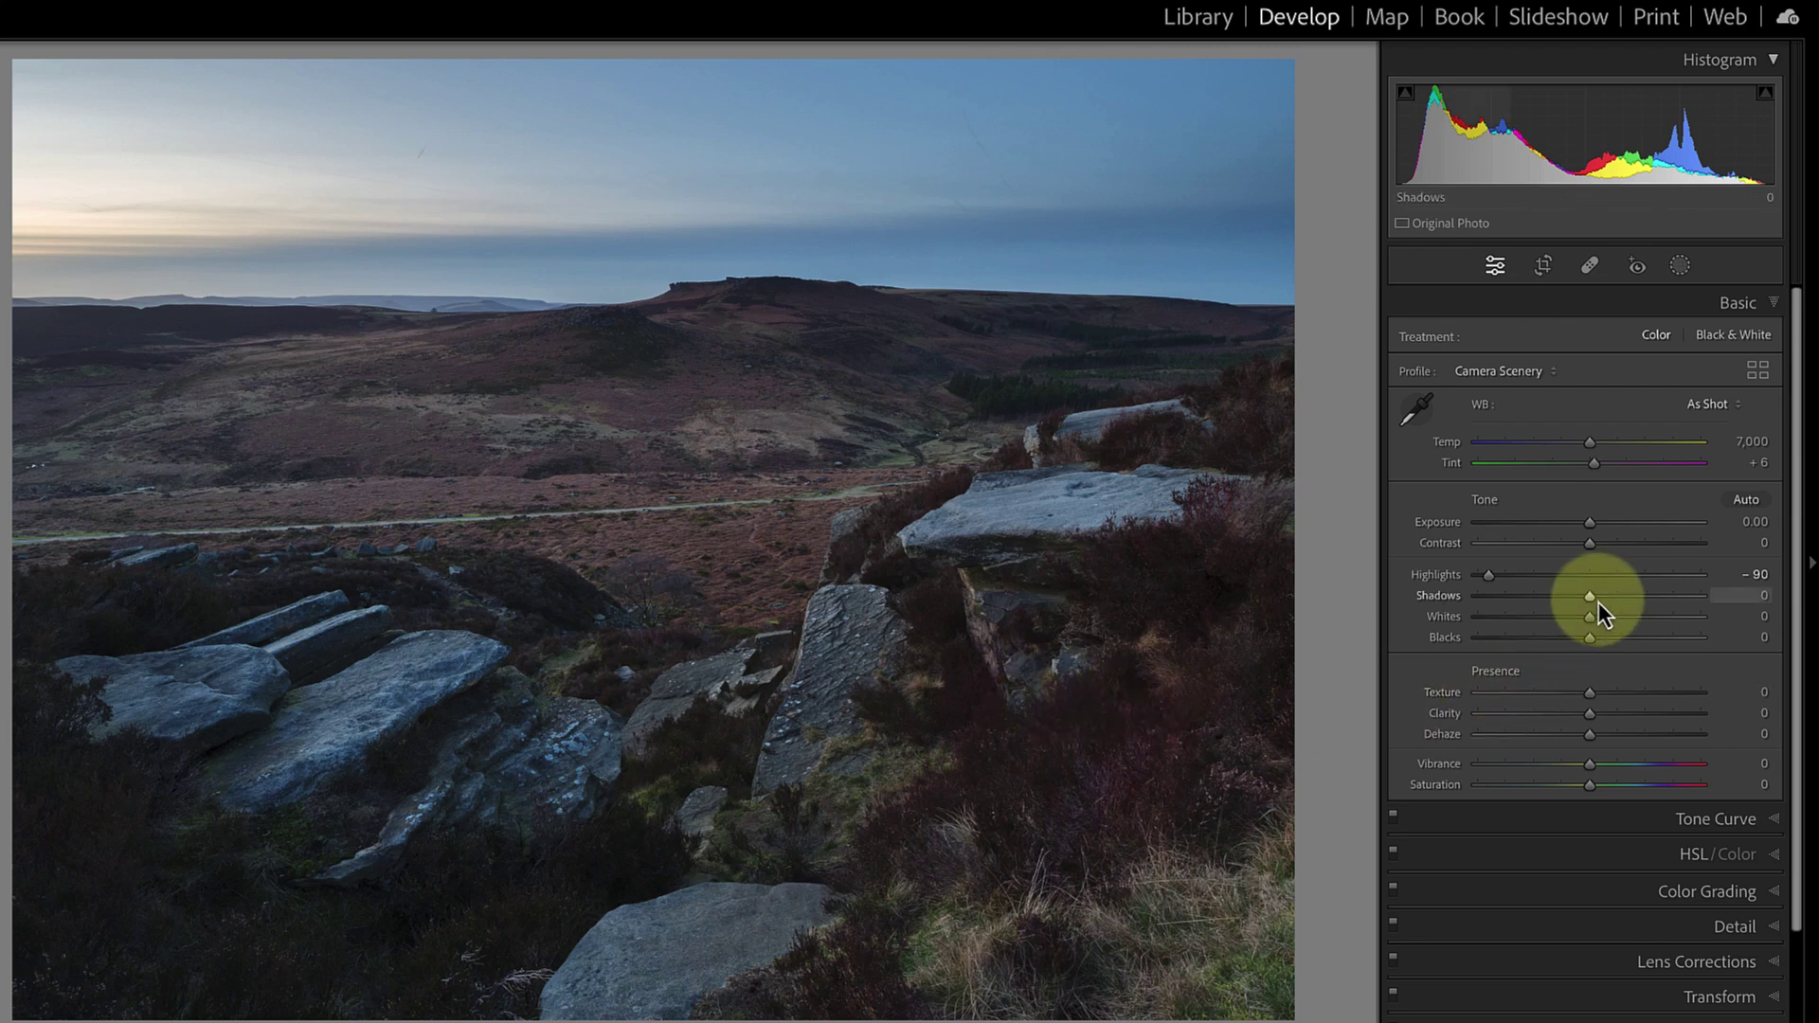
pyautogui.moveTo(1599, 602); pyautogui.dragTo(1635, 600)
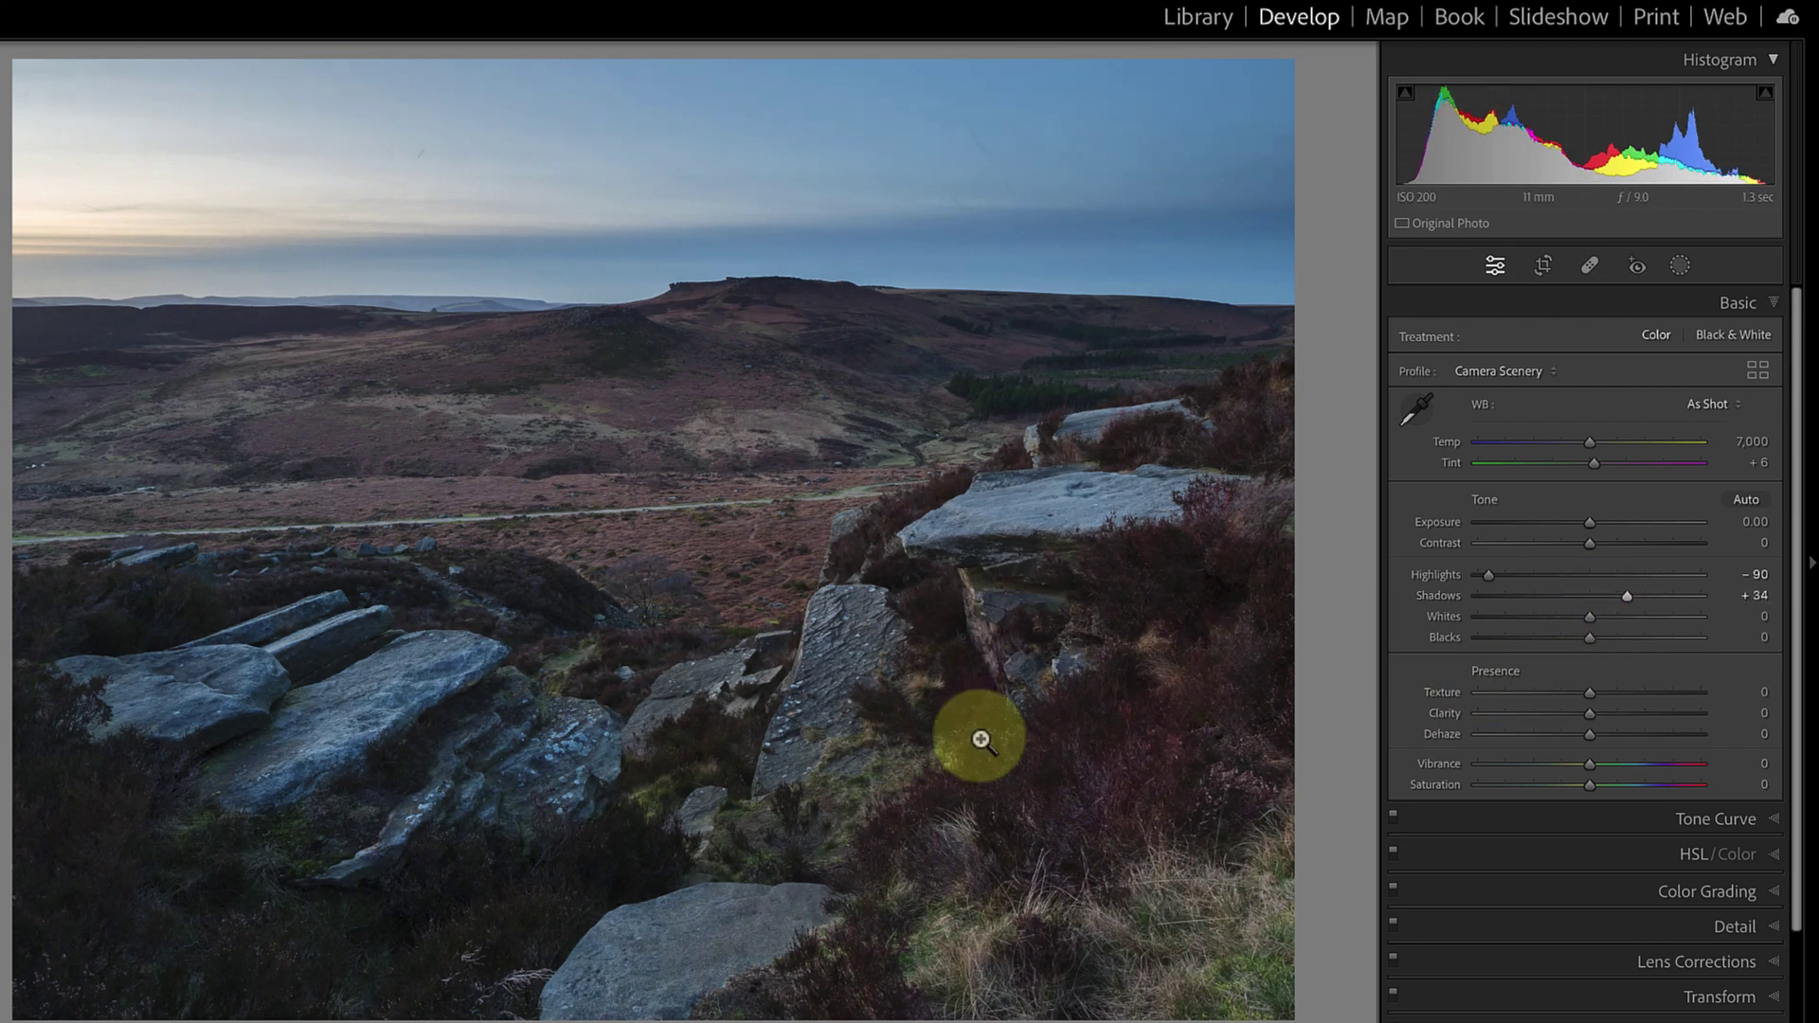
pyautogui.moveTo(1589, 526); pyautogui.dragTo(1613, 544)
pyautogui.click(1596, 544)
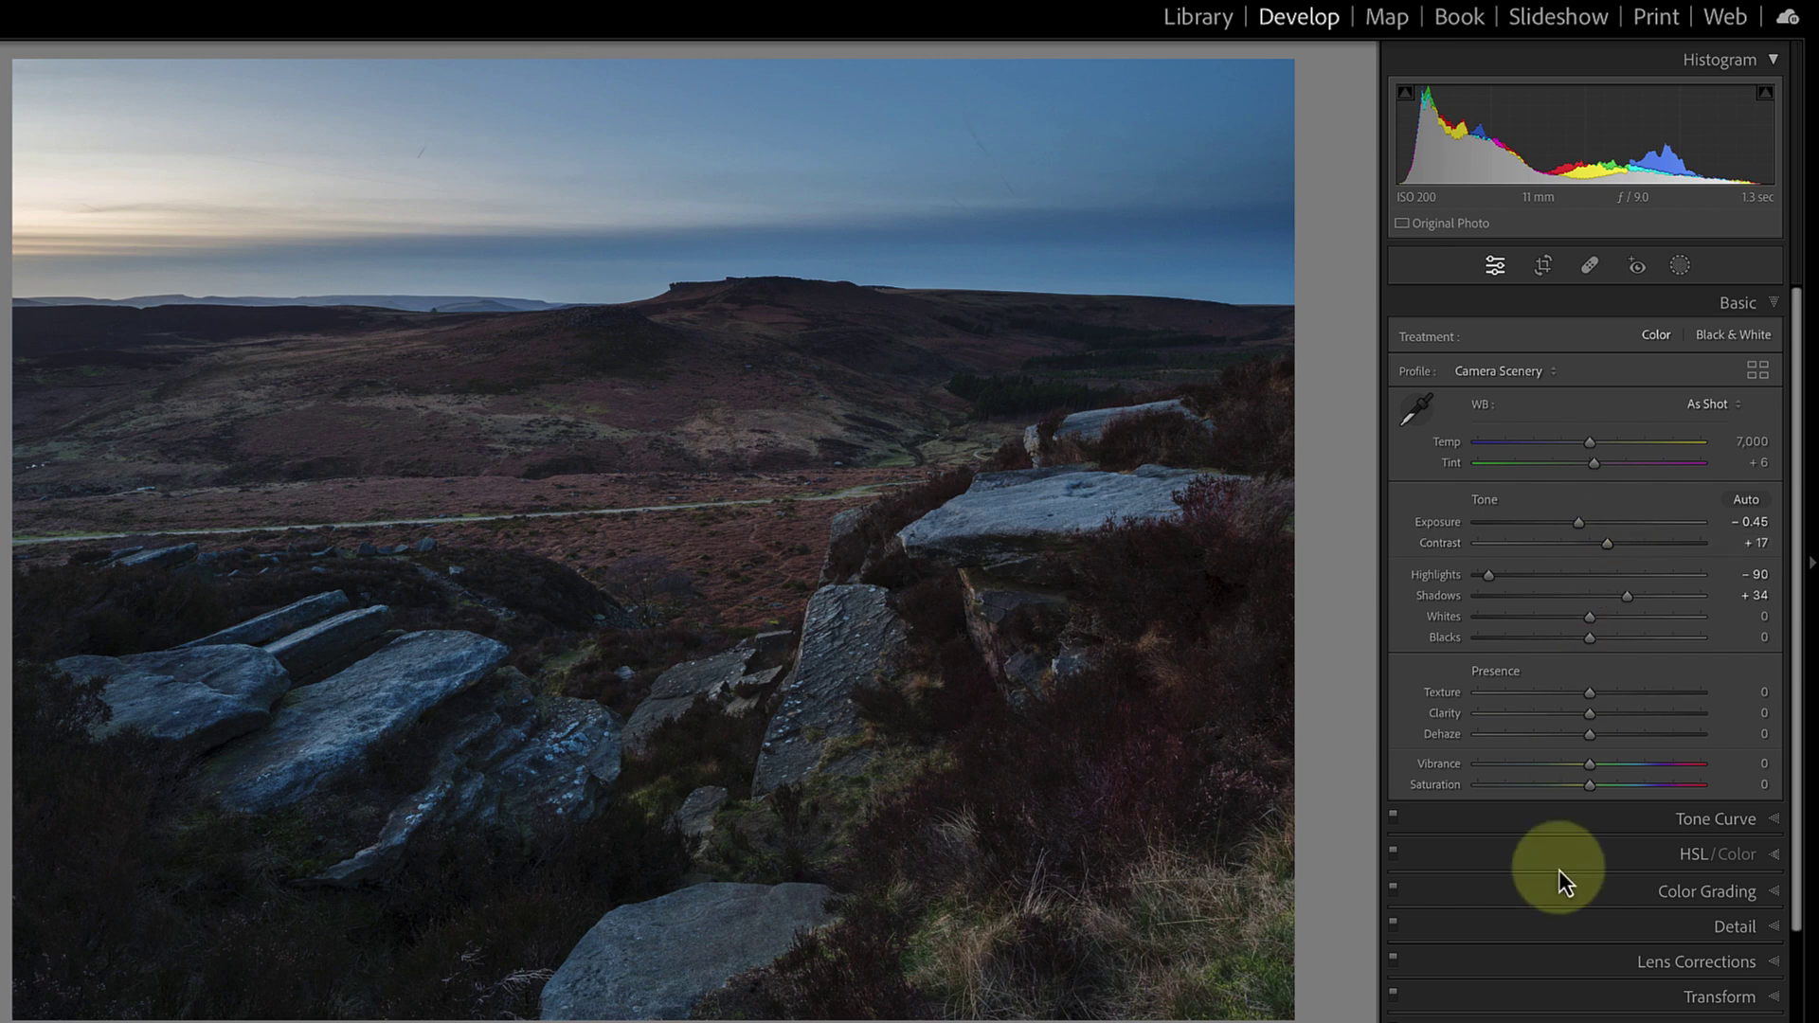
# Step: In the Calibration panel, raise Blue Primary Saturation to +31
pyautogui.scroll(-3, 1560, 869)
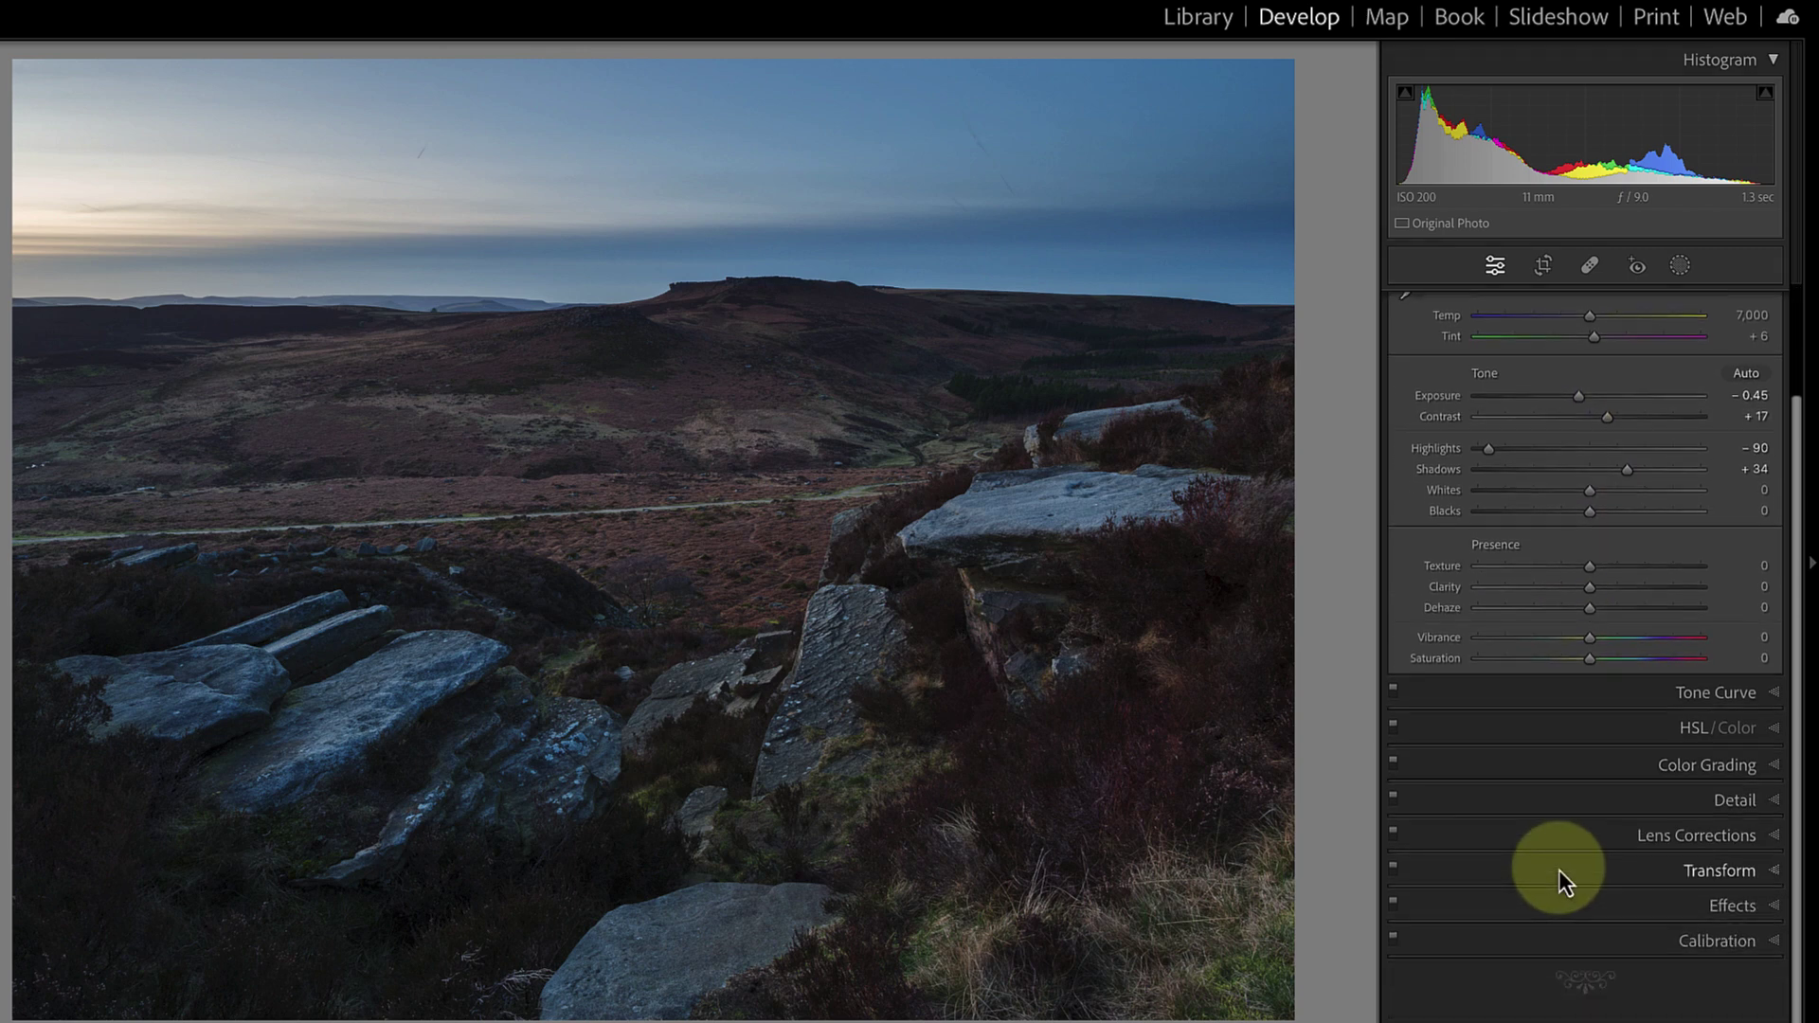
pyautogui.click(1724, 945)
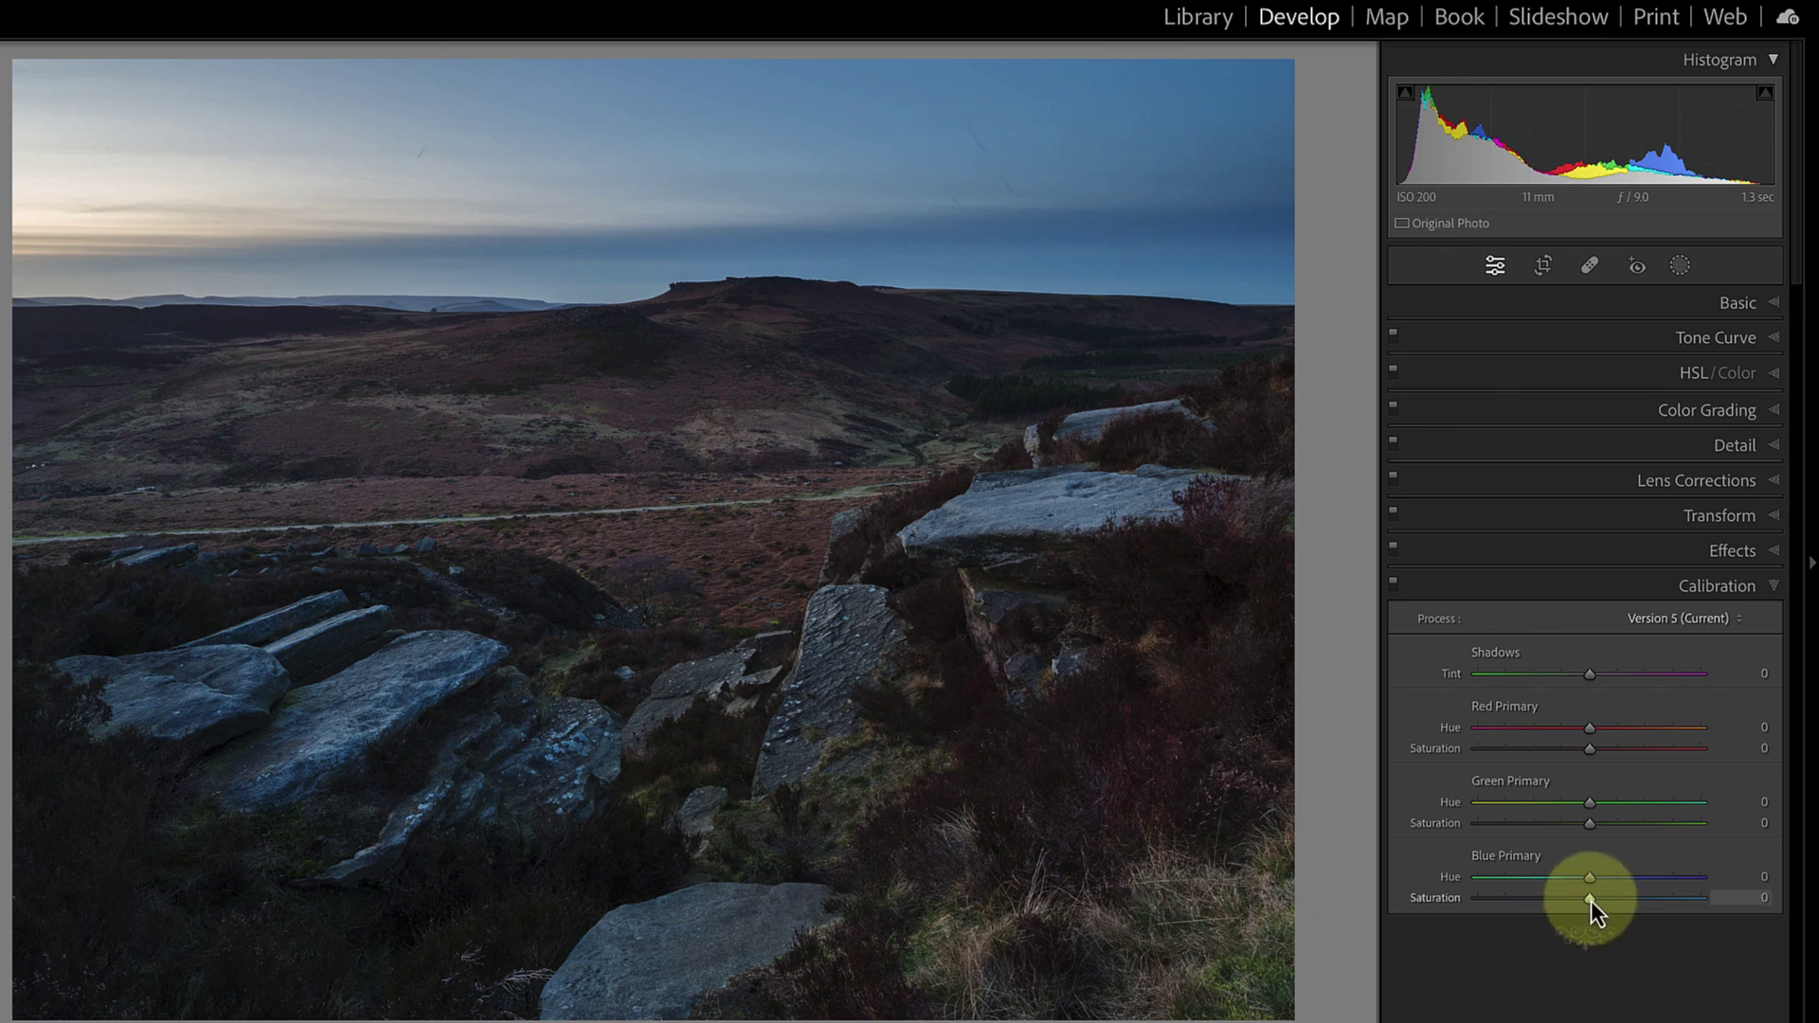
pyautogui.moveTo(1594, 900); pyautogui.dragTo(1624, 900)
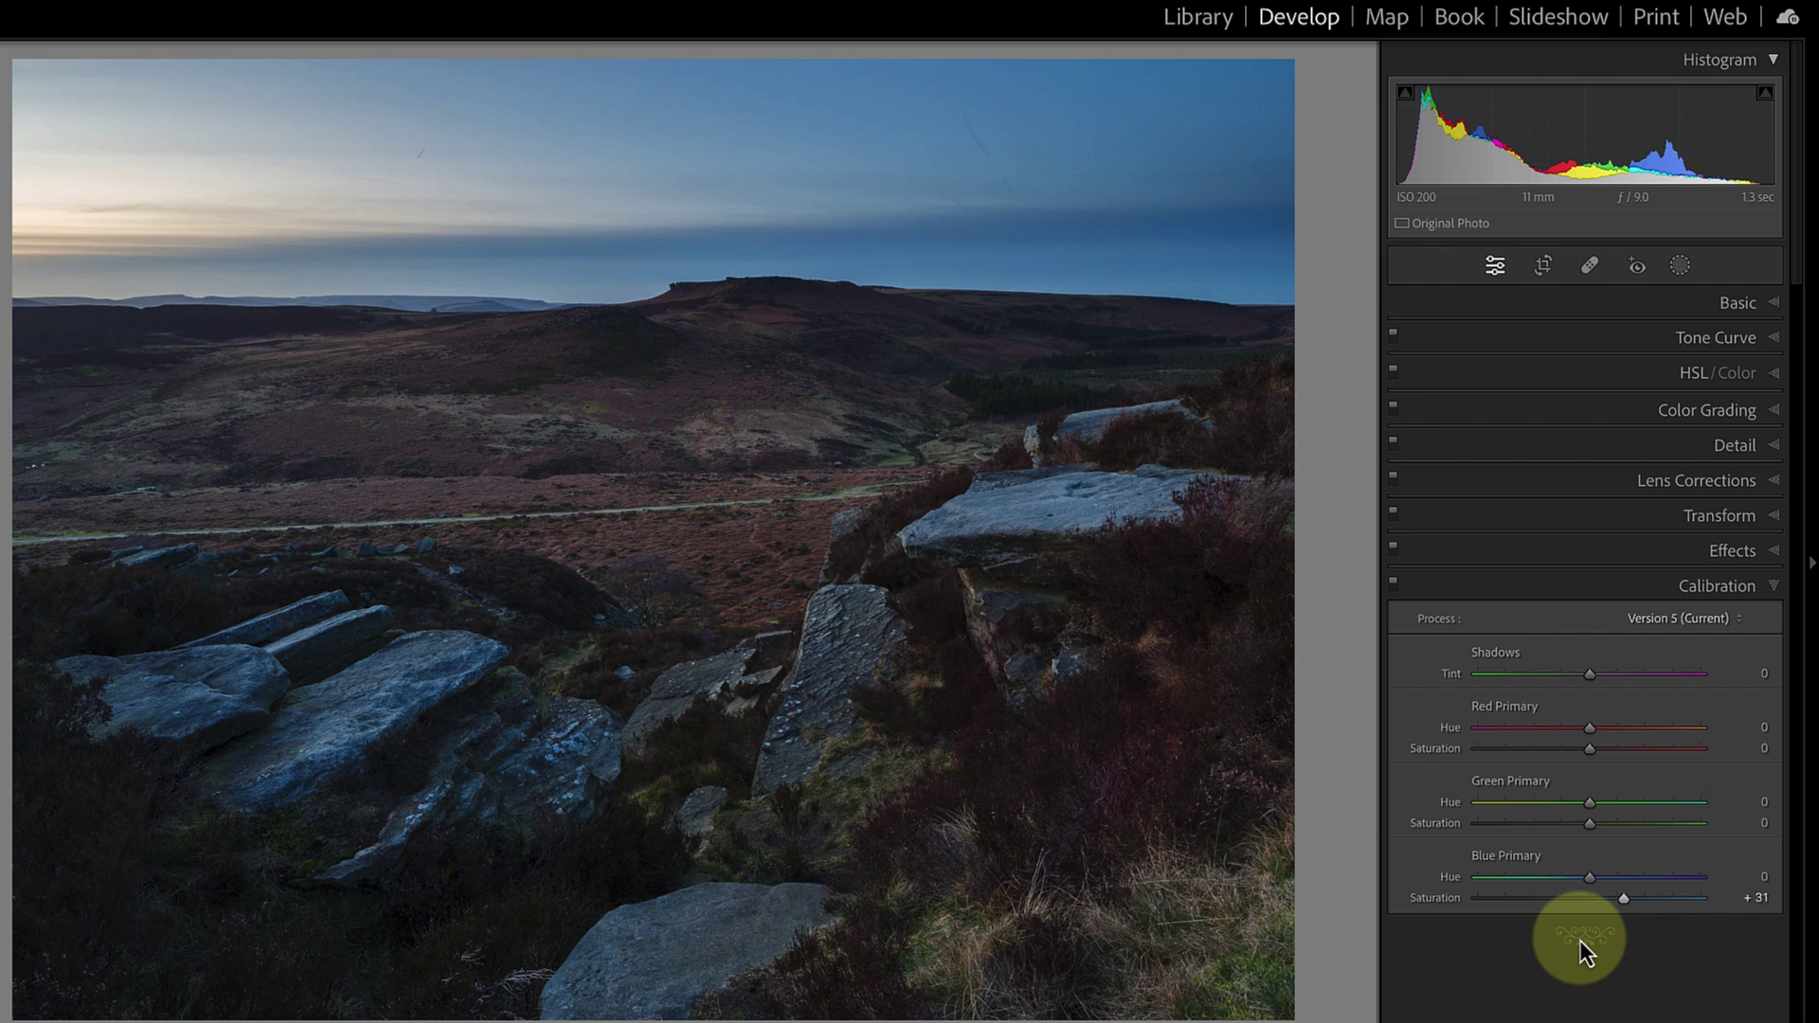
# Step: Warm the white balance to a Custom Temp of 7,836 with Tint +8
pyautogui.click(1738, 303)
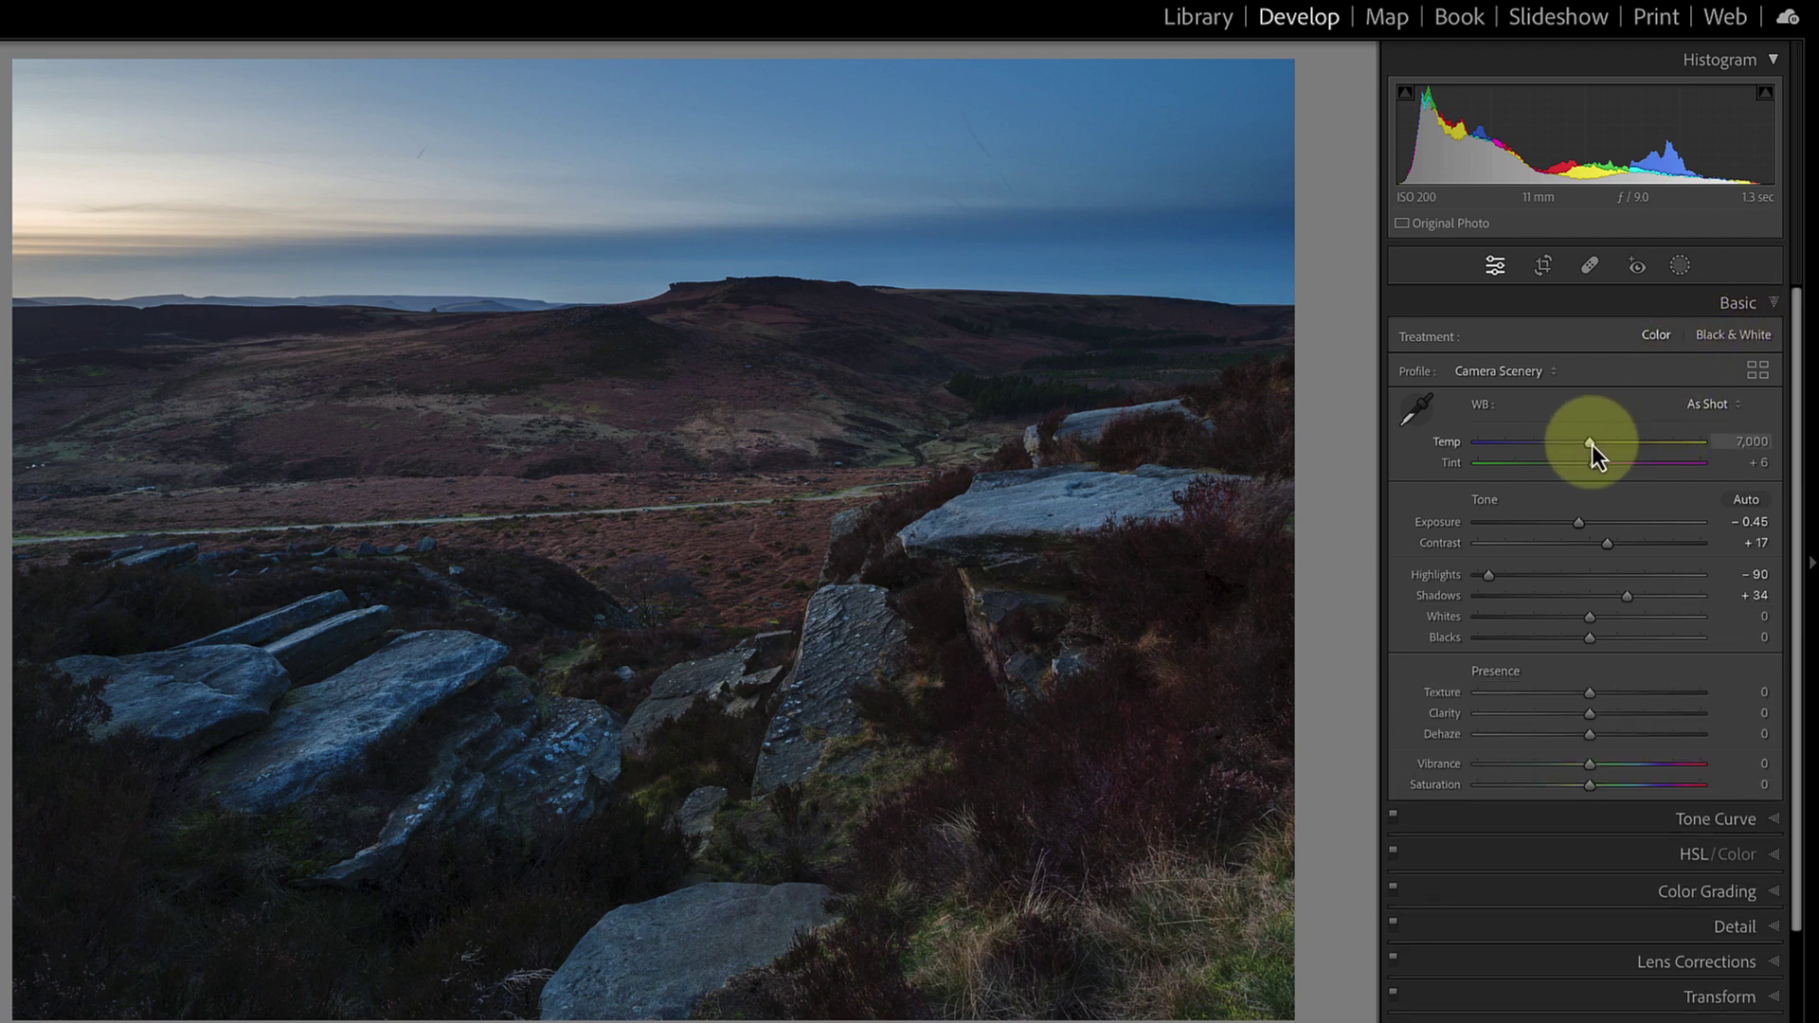
pyautogui.moveTo(1592, 445)
pyautogui.mouseDown()
pyautogui.moveTo(1610, 445)
pyautogui.moveTo(1597, 464)
pyautogui.mouseUp()
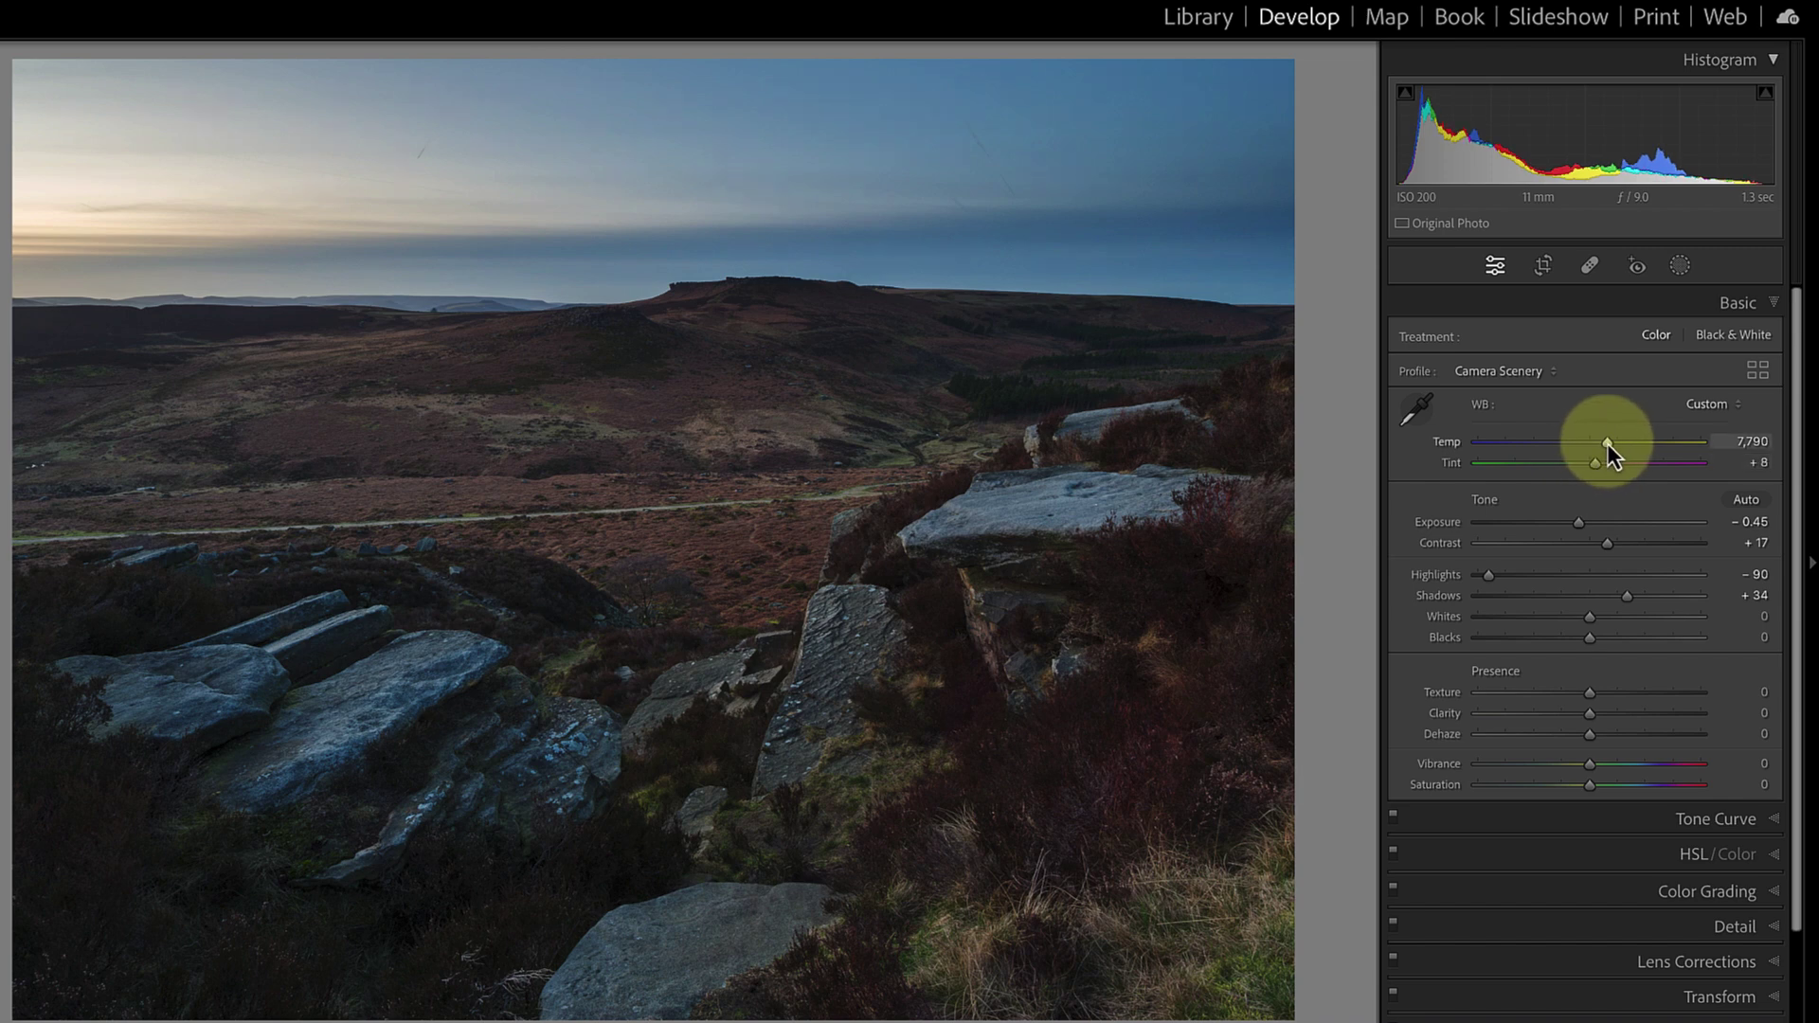
pyautogui.scroll(2, 1607, 443)
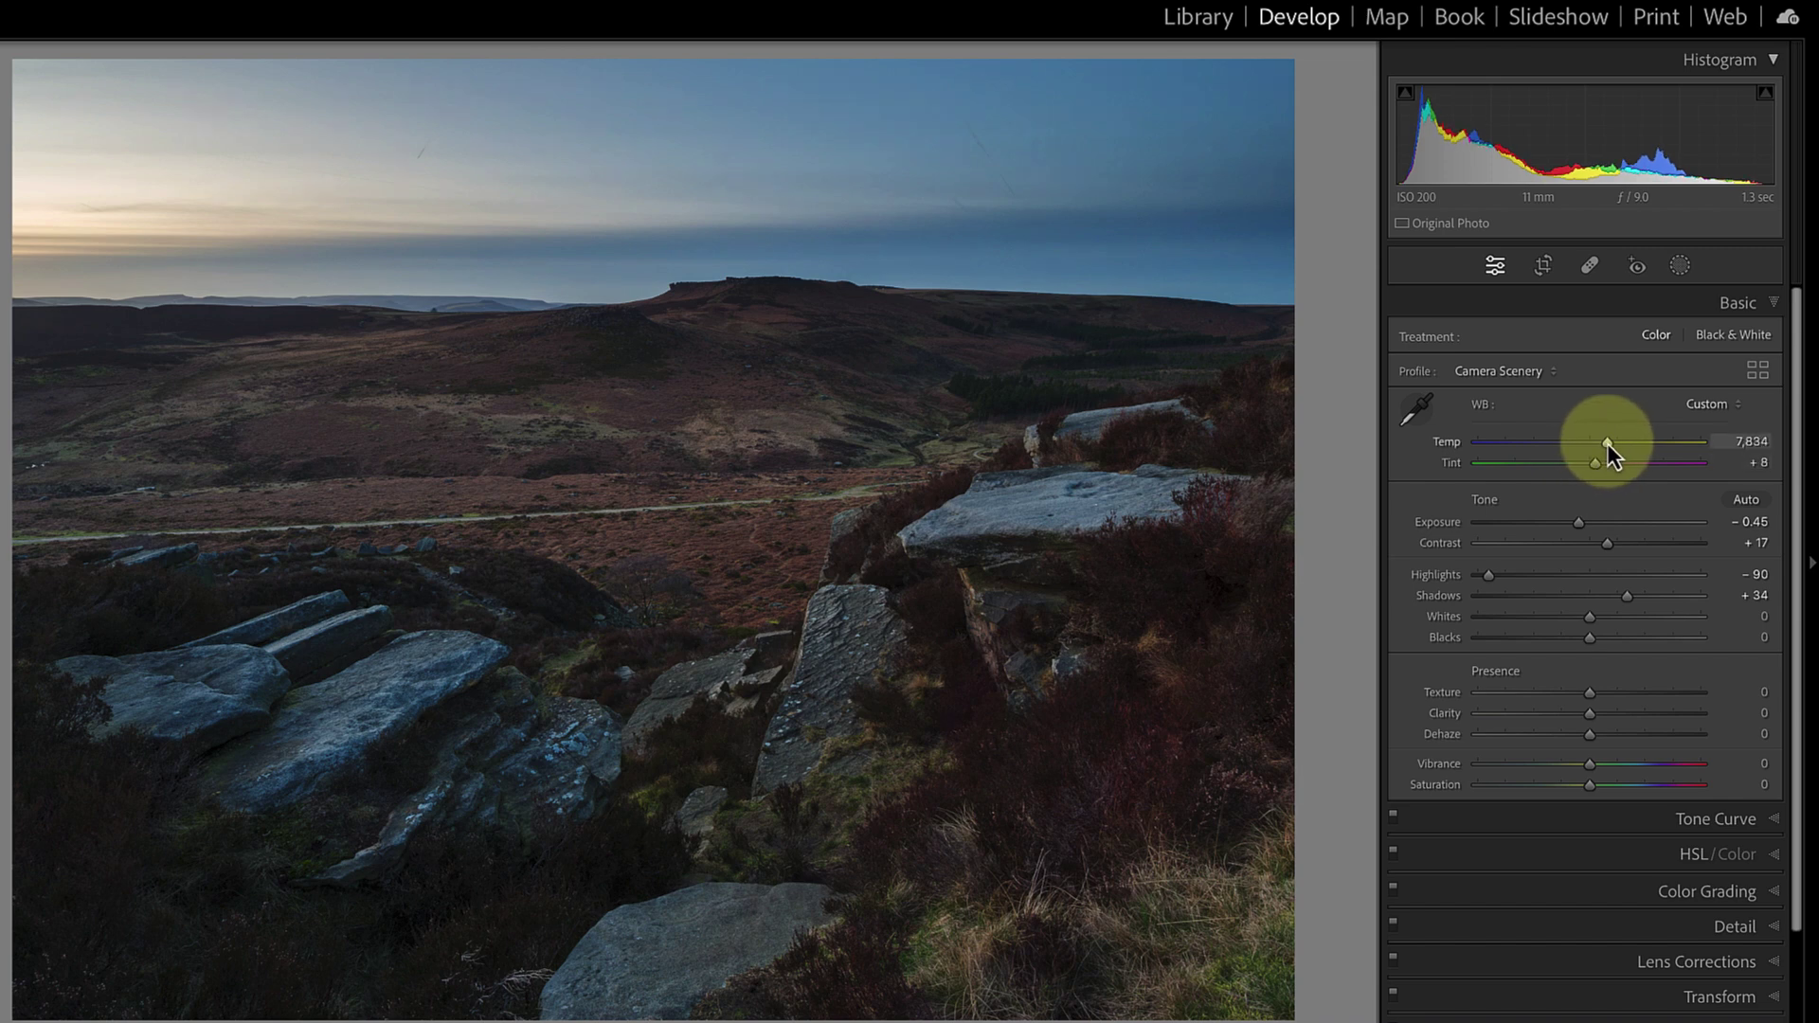
# Step: Drag a linear gradient from lower right toward upper left; set Exposure -0.79, Contrast +13, Shadows +17
pyautogui.click(1684, 270)
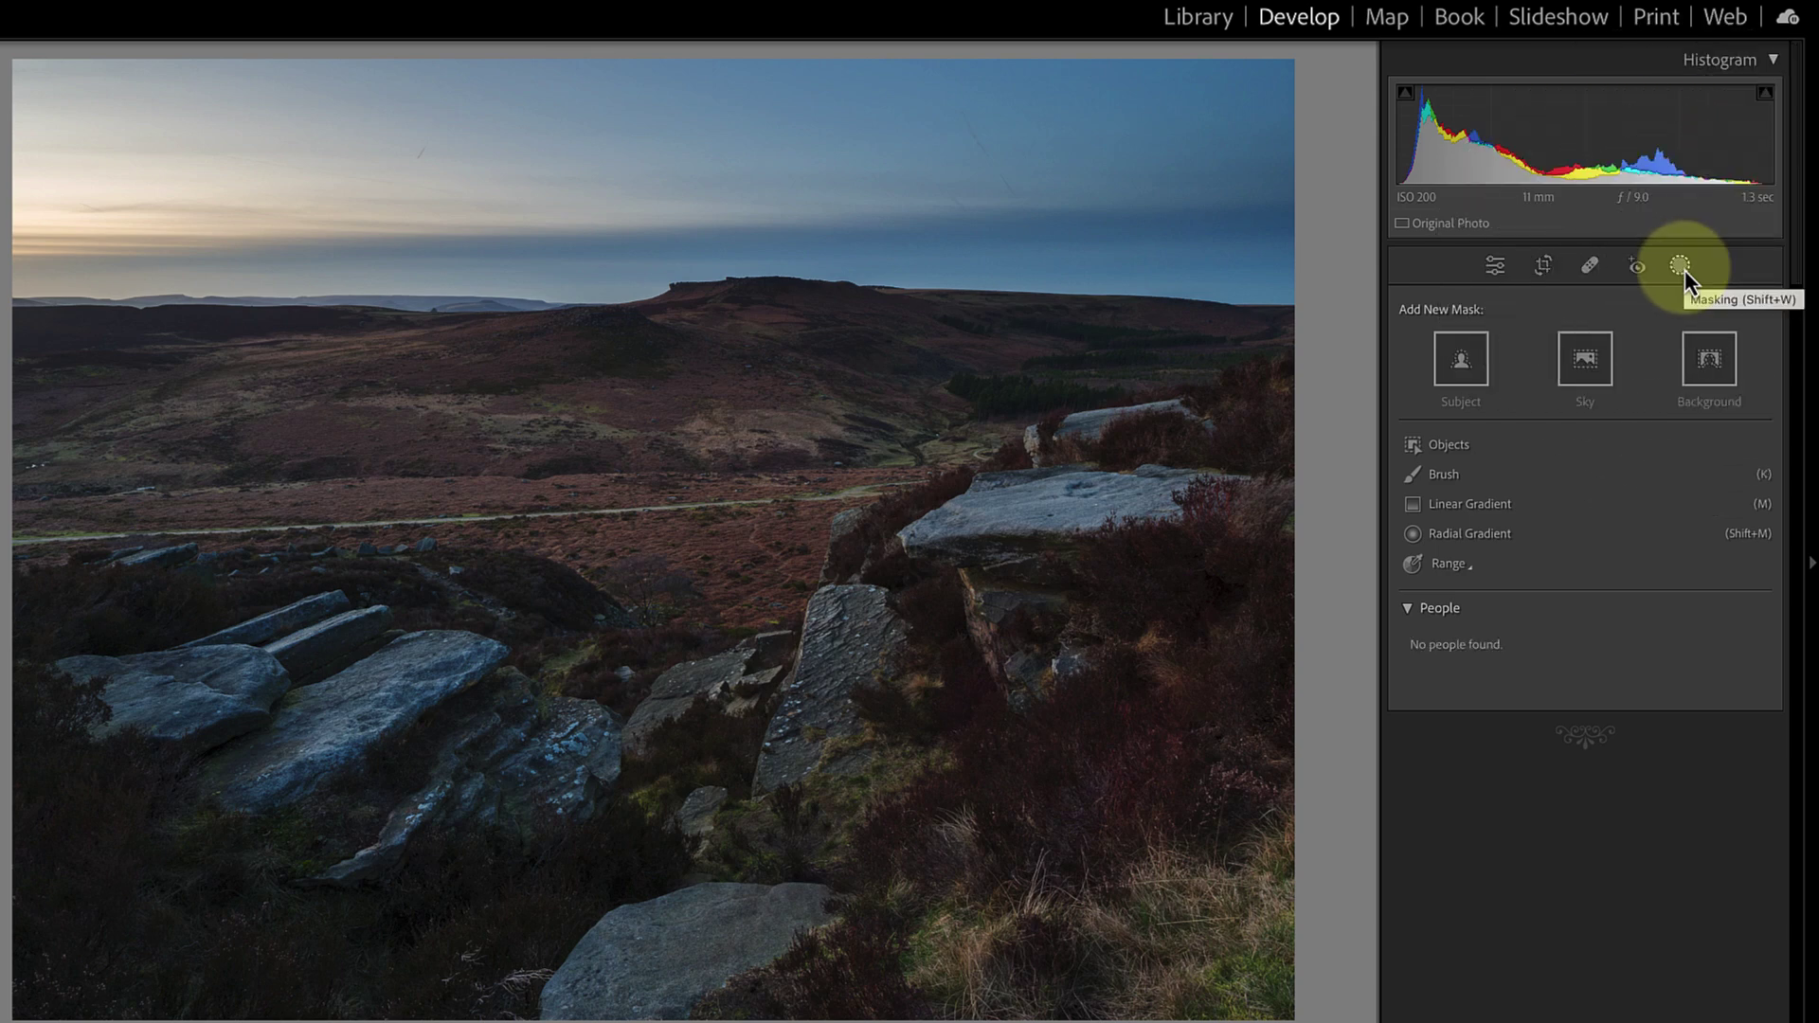
pyautogui.click(1469, 504)
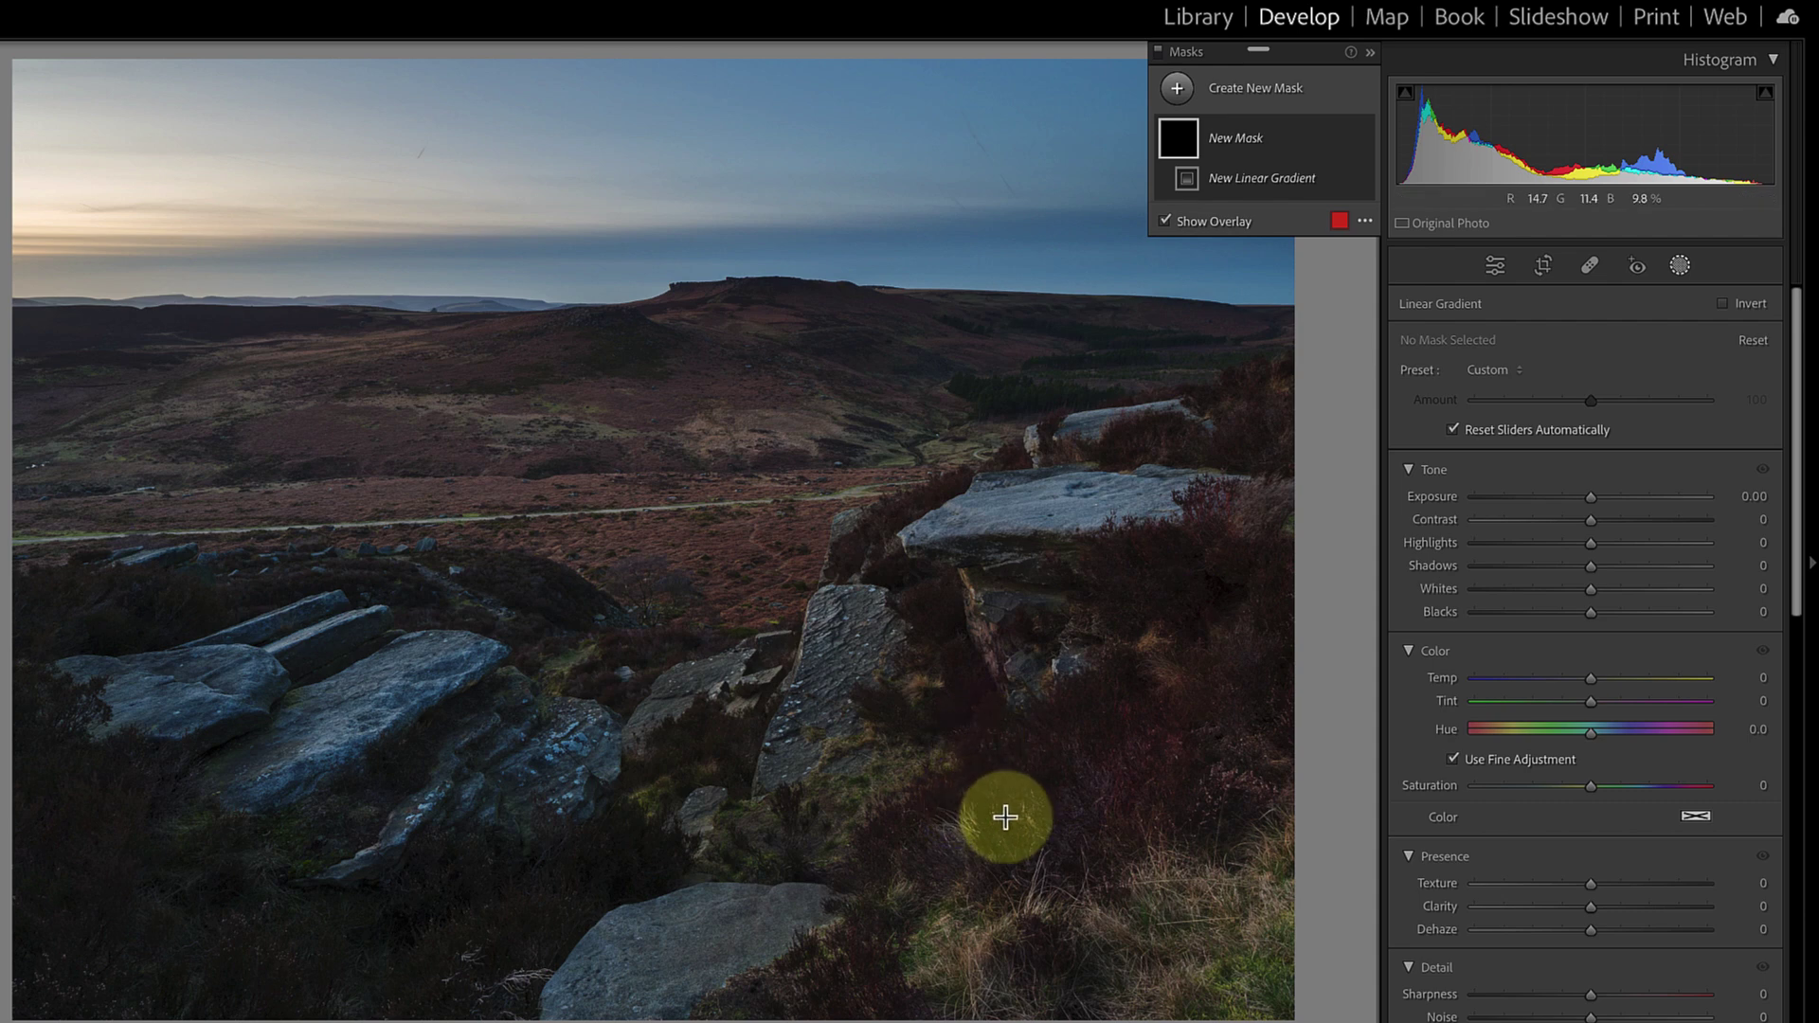
pyautogui.moveTo(1004, 816); pyautogui.dragTo(846, 644)
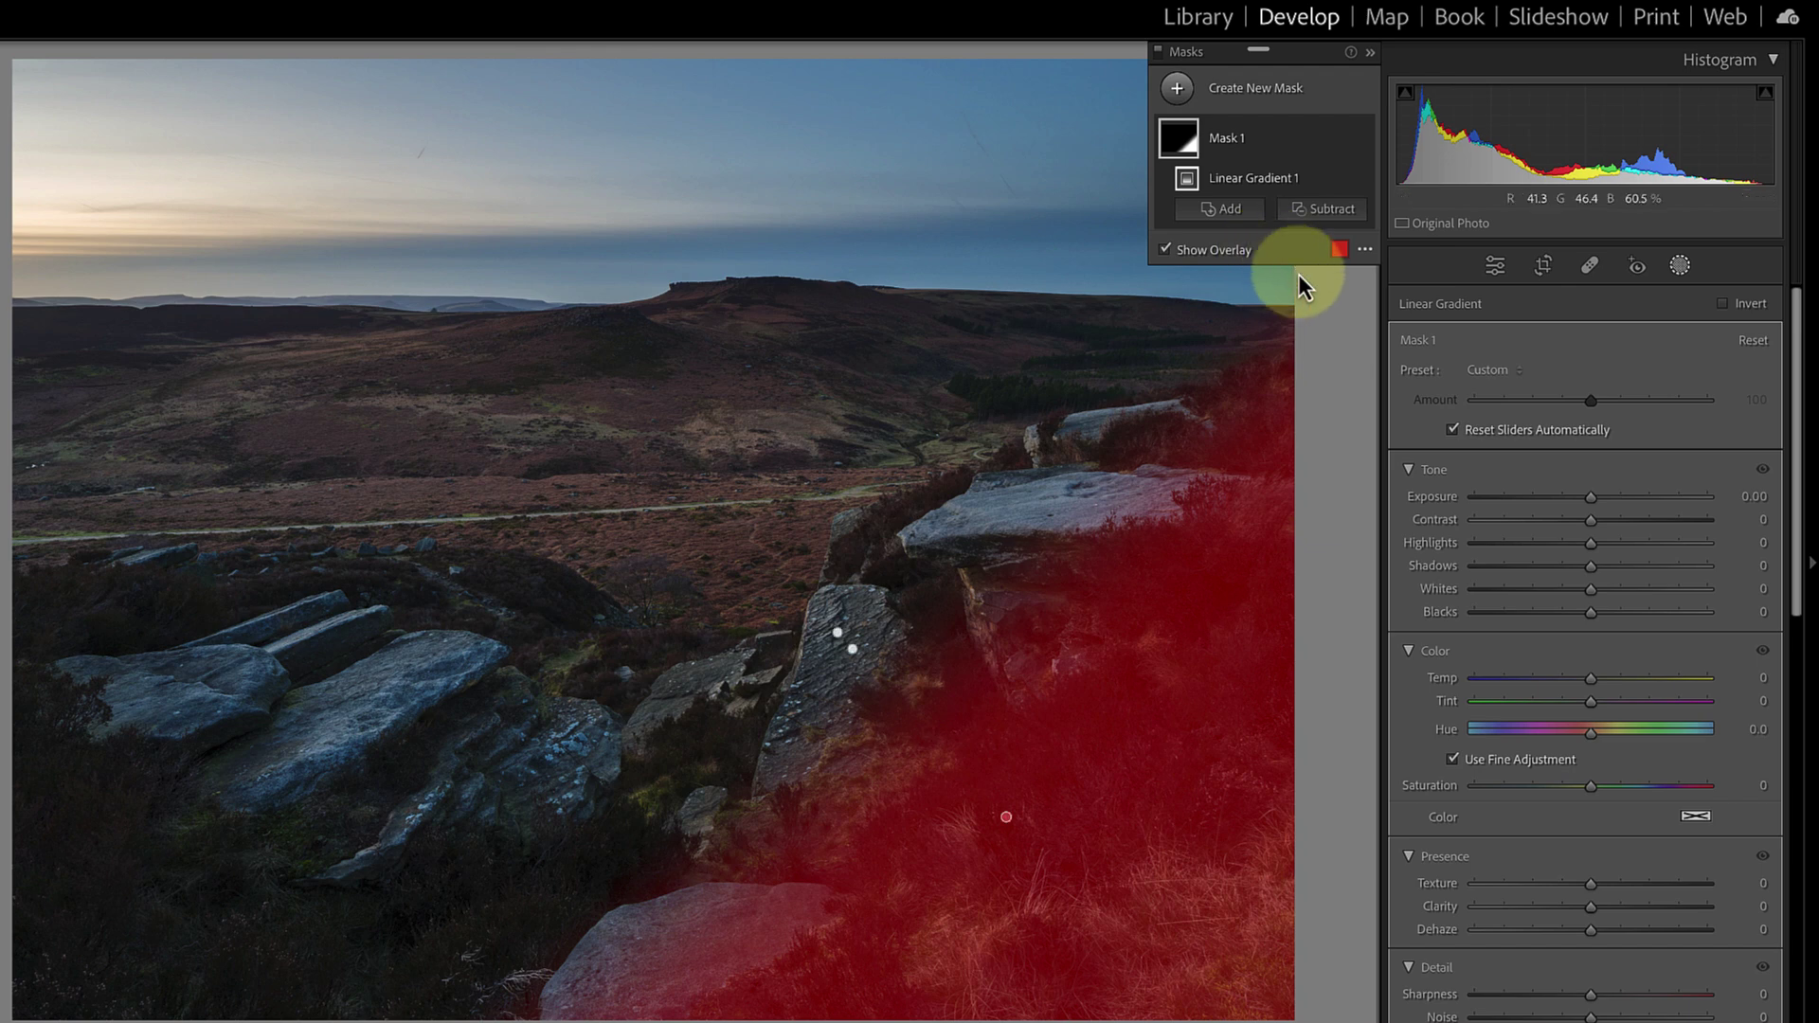
pyautogui.moveTo(1593, 500); pyautogui.dragTo(1611, 570)
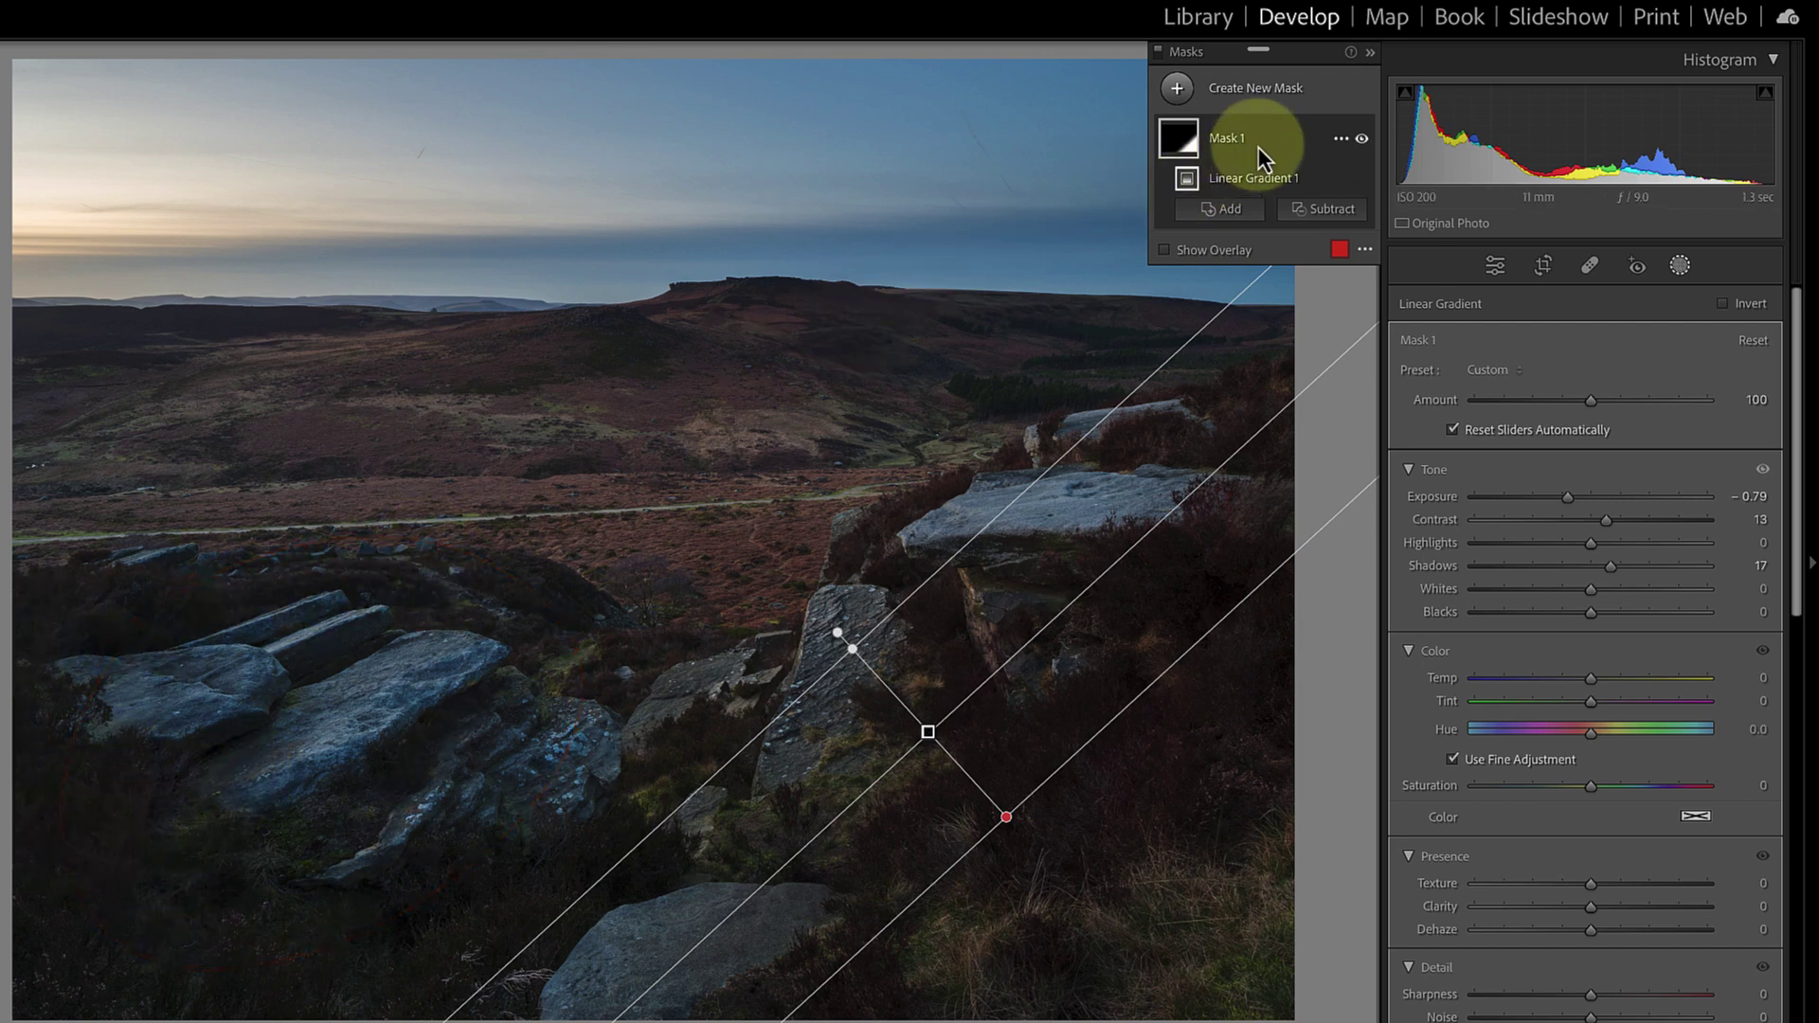
# Step: Draw a radial gradient over the left foreground rocks, enlarging, rotating and moving it down-left
pyautogui.click(1184, 95)
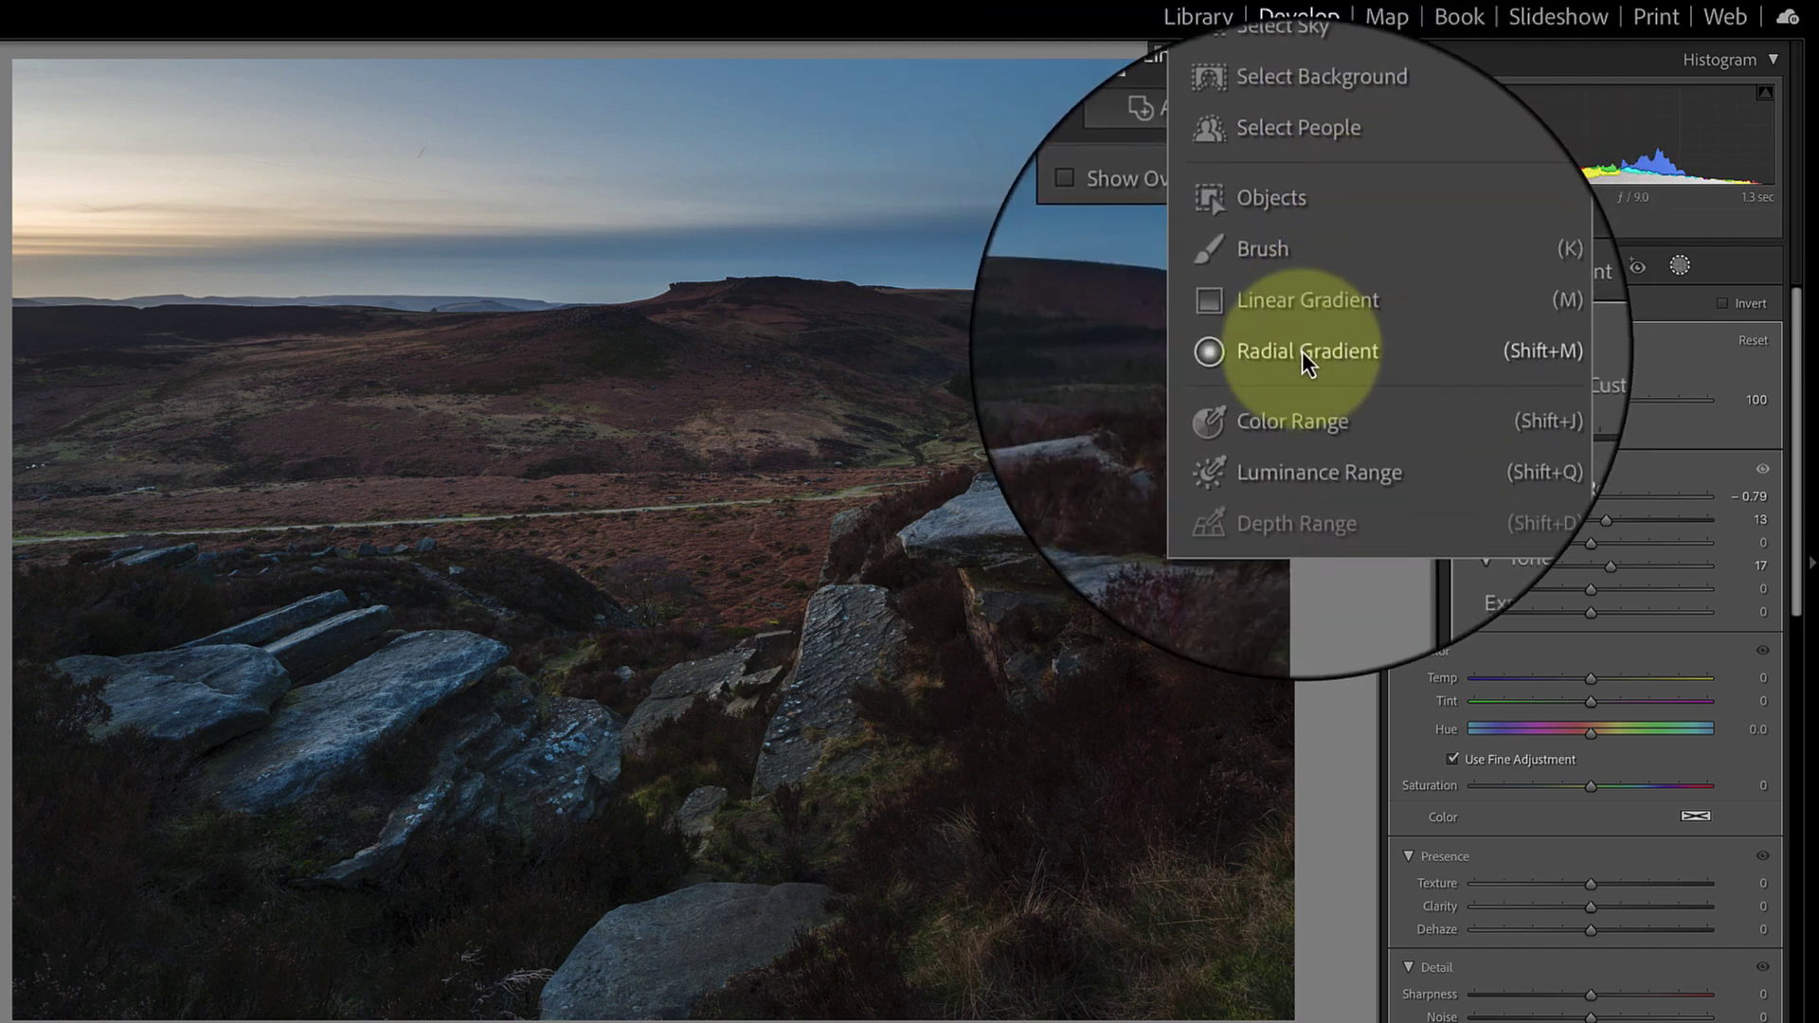
pyautogui.click(1301, 351)
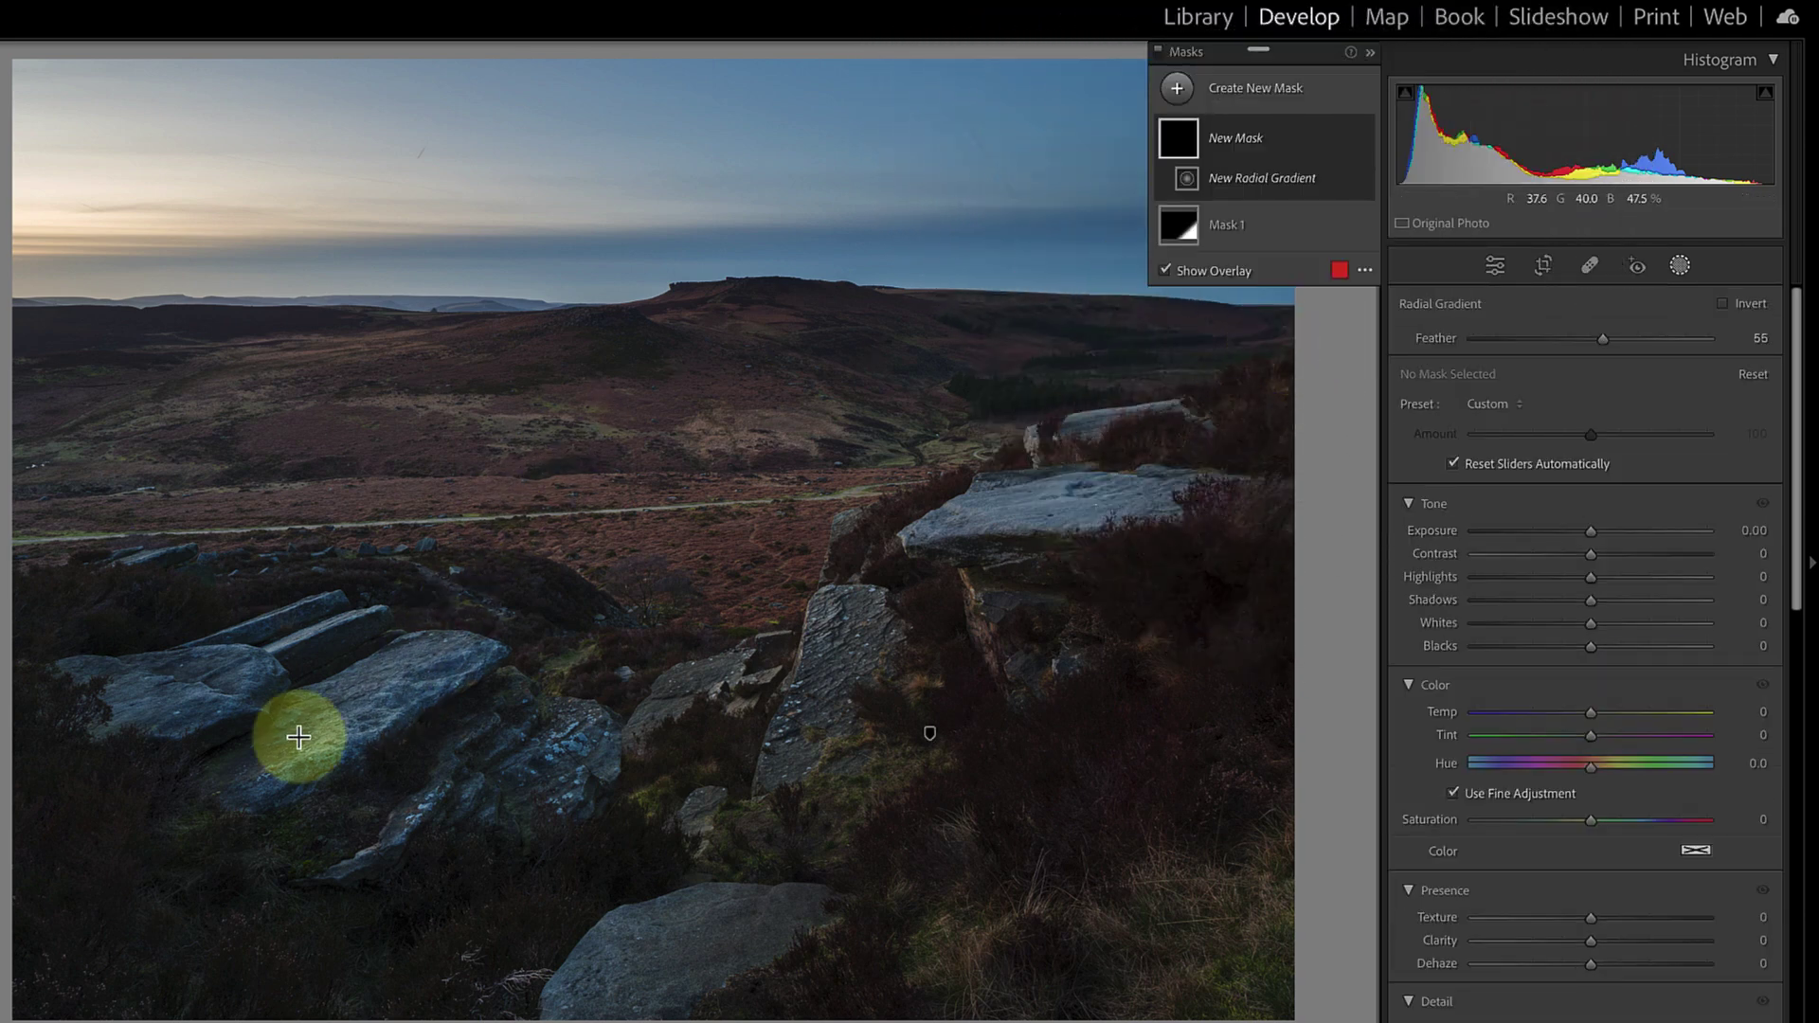
pyautogui.moveTo(316, 682)
pyautogui.mouseDown()
pyautogui.moveTo(463, 759)
pyautogui.moveTo(741, 779)
pyautogui.moveTo(593, 881)
pyautogui.moveTo(617, 958)
pyautogui.moveTo(702, 975)
pyautogui.moveTo(647, 1010)
pyautogui.moveTo(625, 990)
pyautogui.mouseUp()
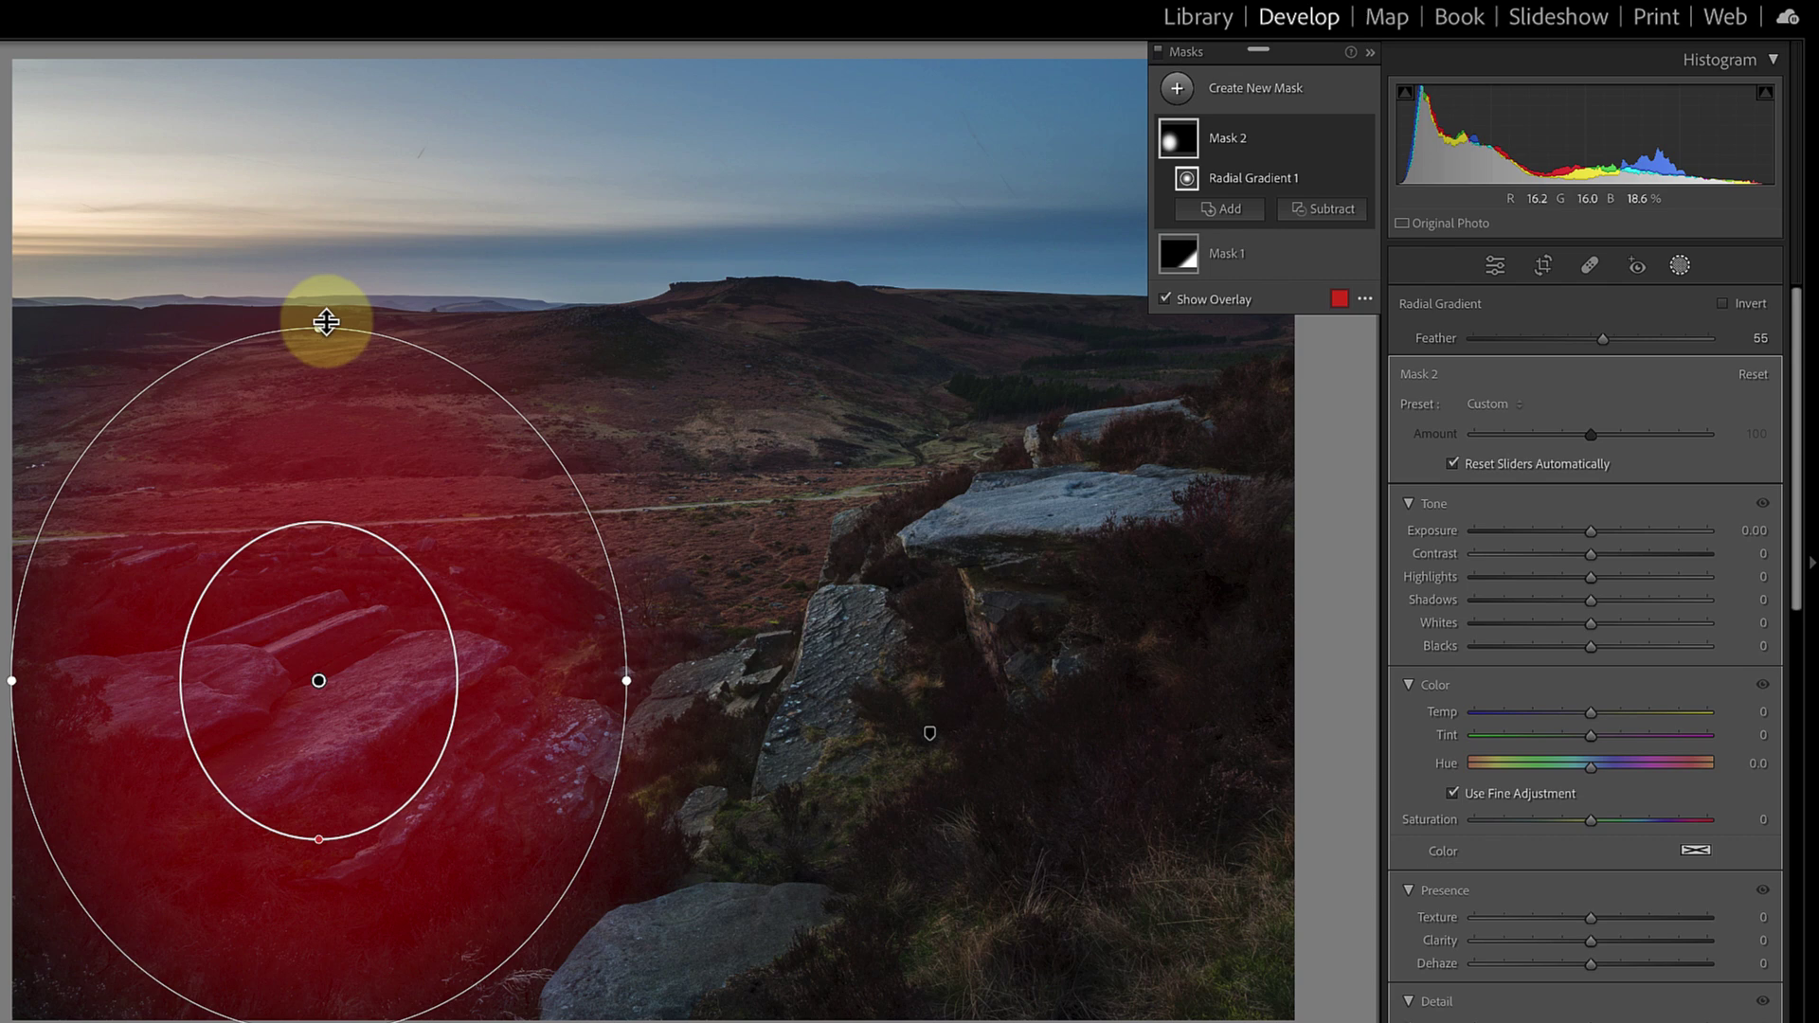
pyautogui.moveTo(320, 317); pyautogui.dragTo(571, 434)
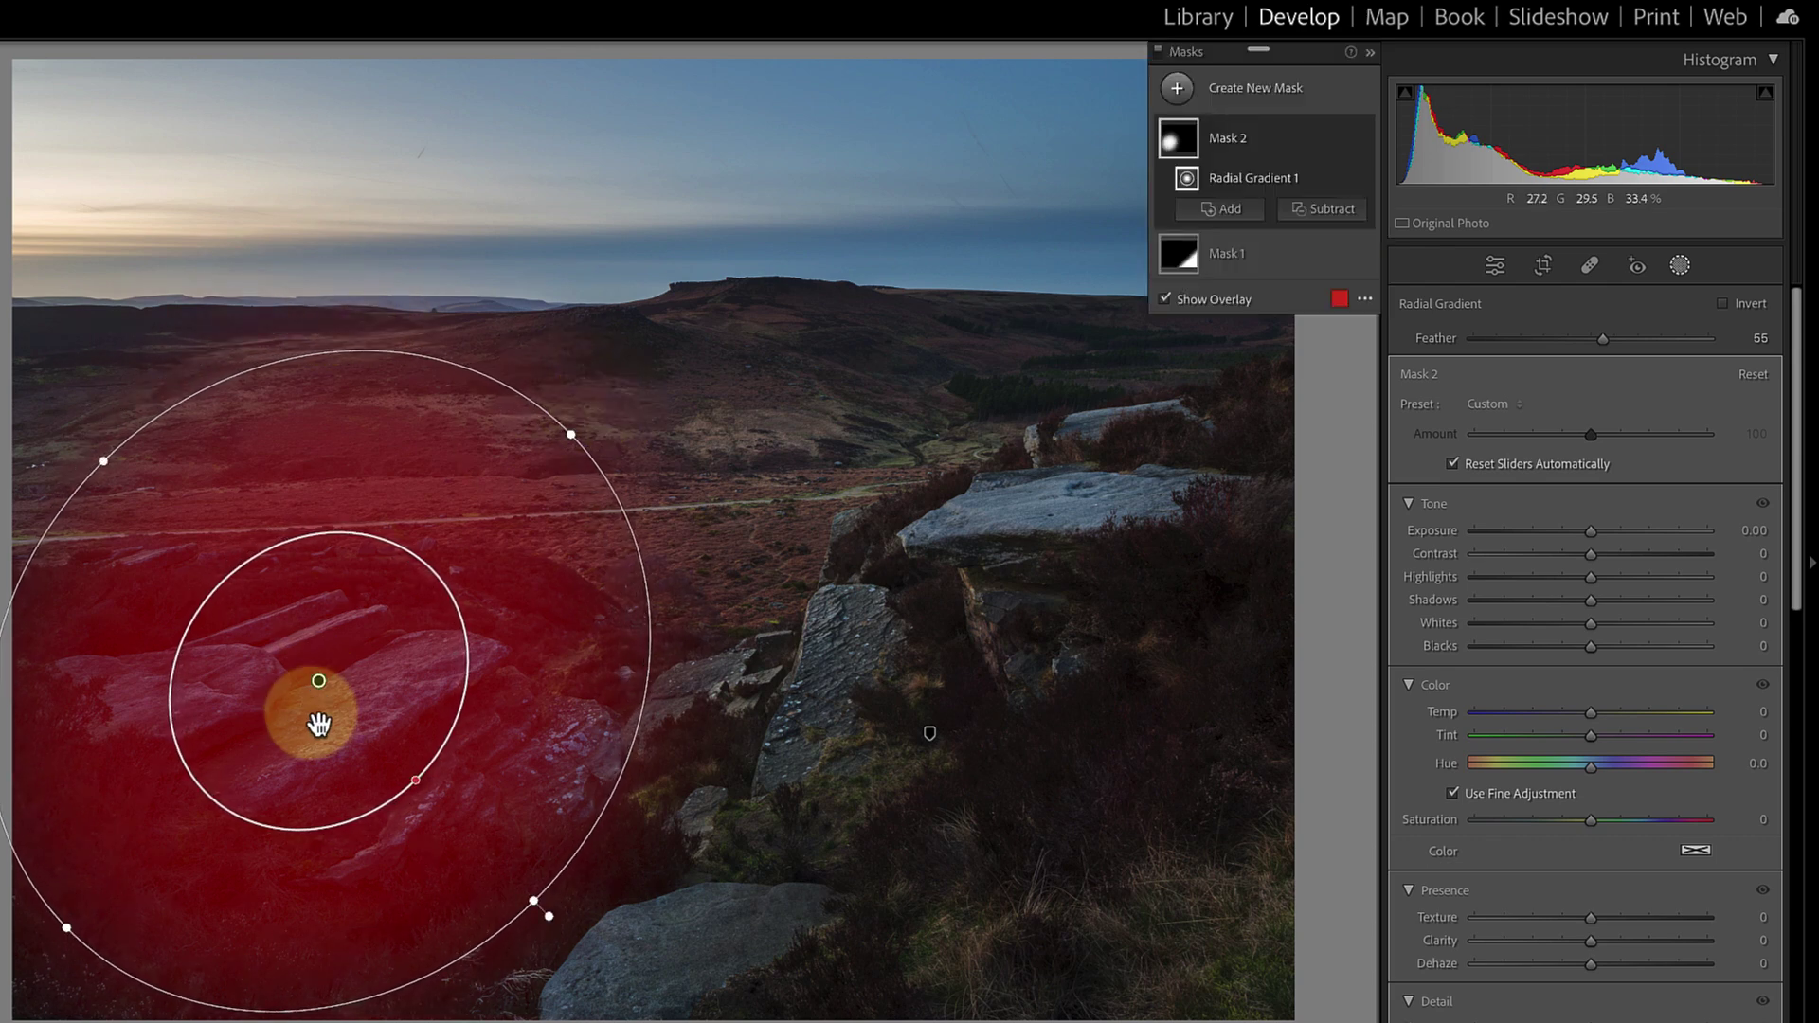
pyautogui.moveTo(319, 724); pyautogui.dragTo(302, 775)
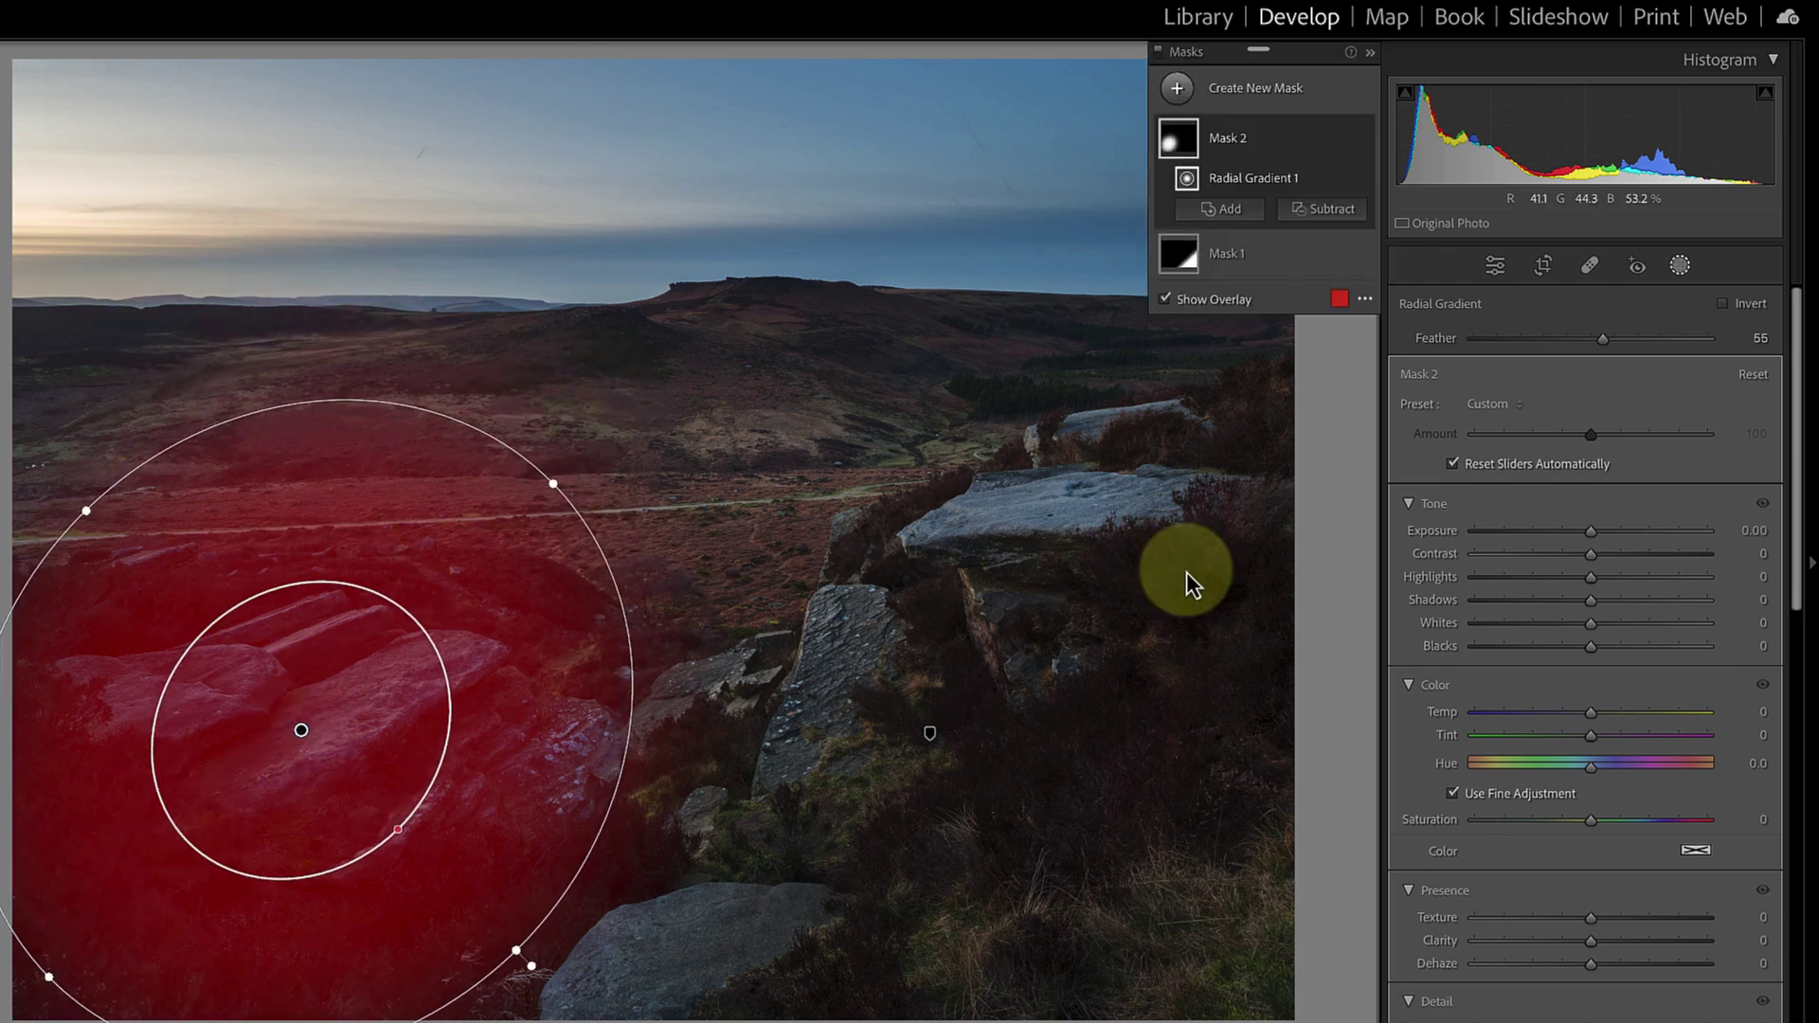
pyautogui.click(422, 833)
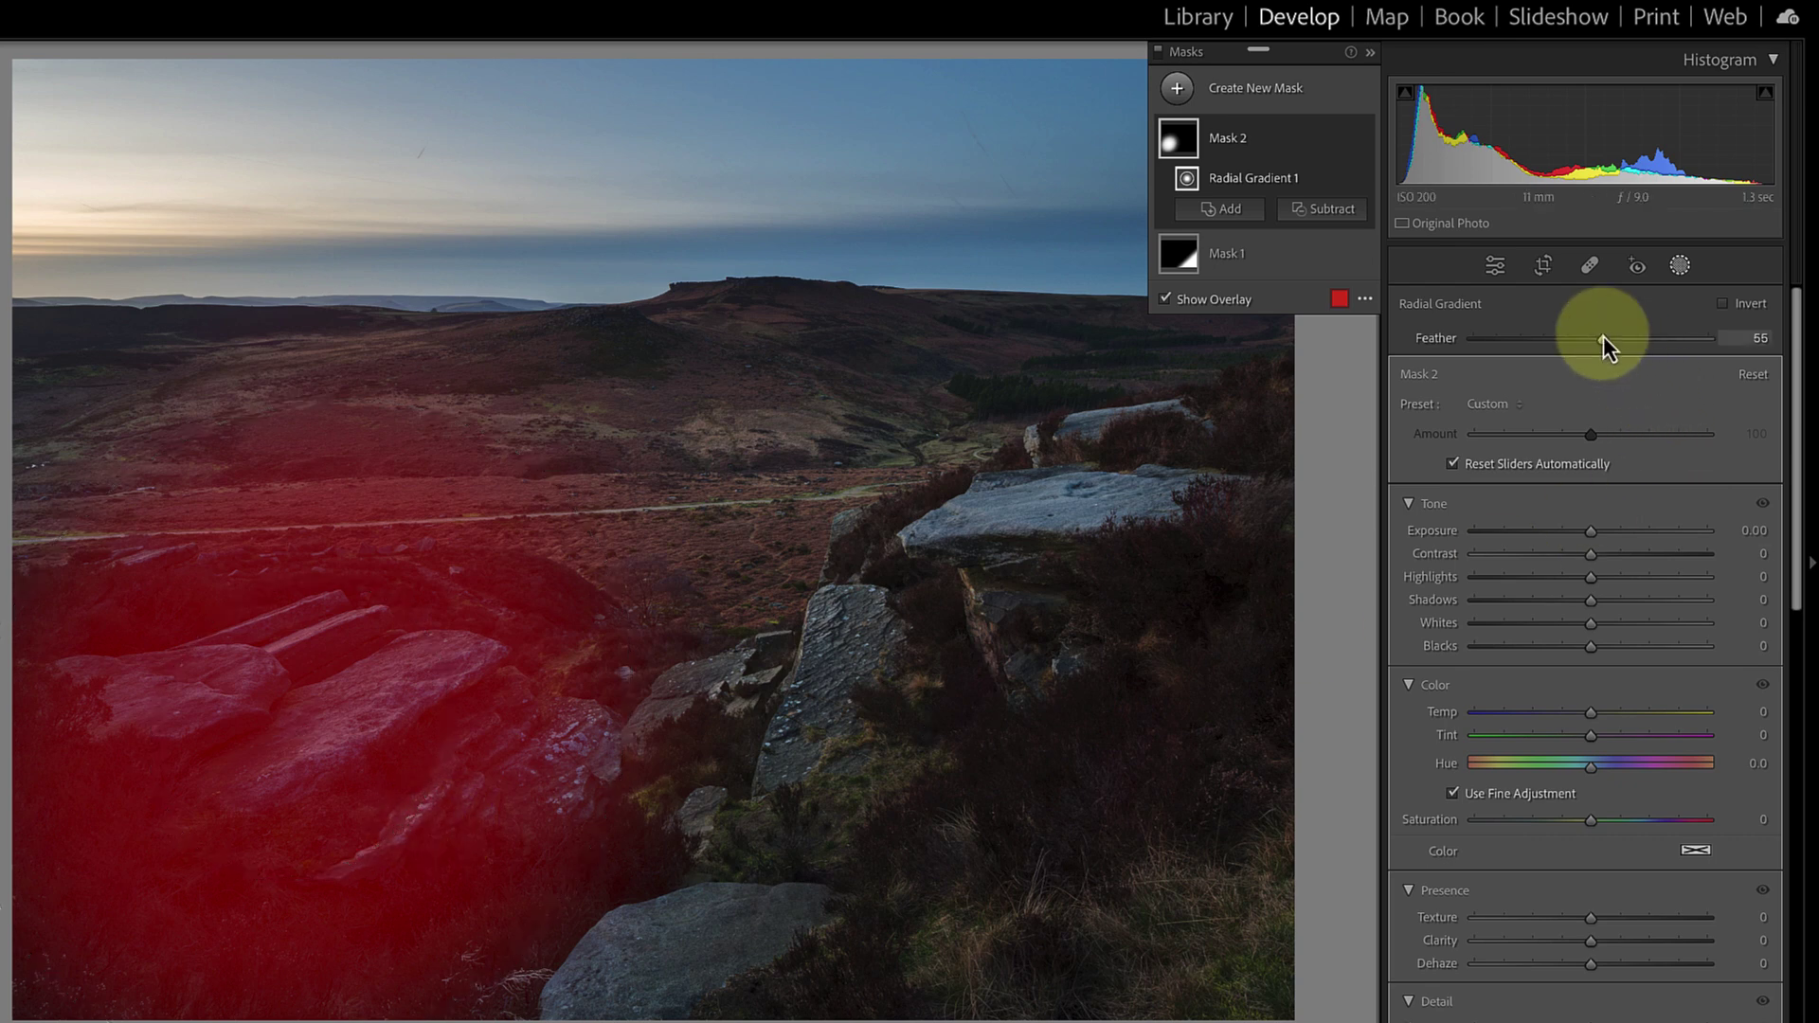
# Step: Lower the radial mask's Feather to 35 and nudge it into its final position
pyautogui.moveTo(1603, 341); pyautogui.dragTo(1564, 340)
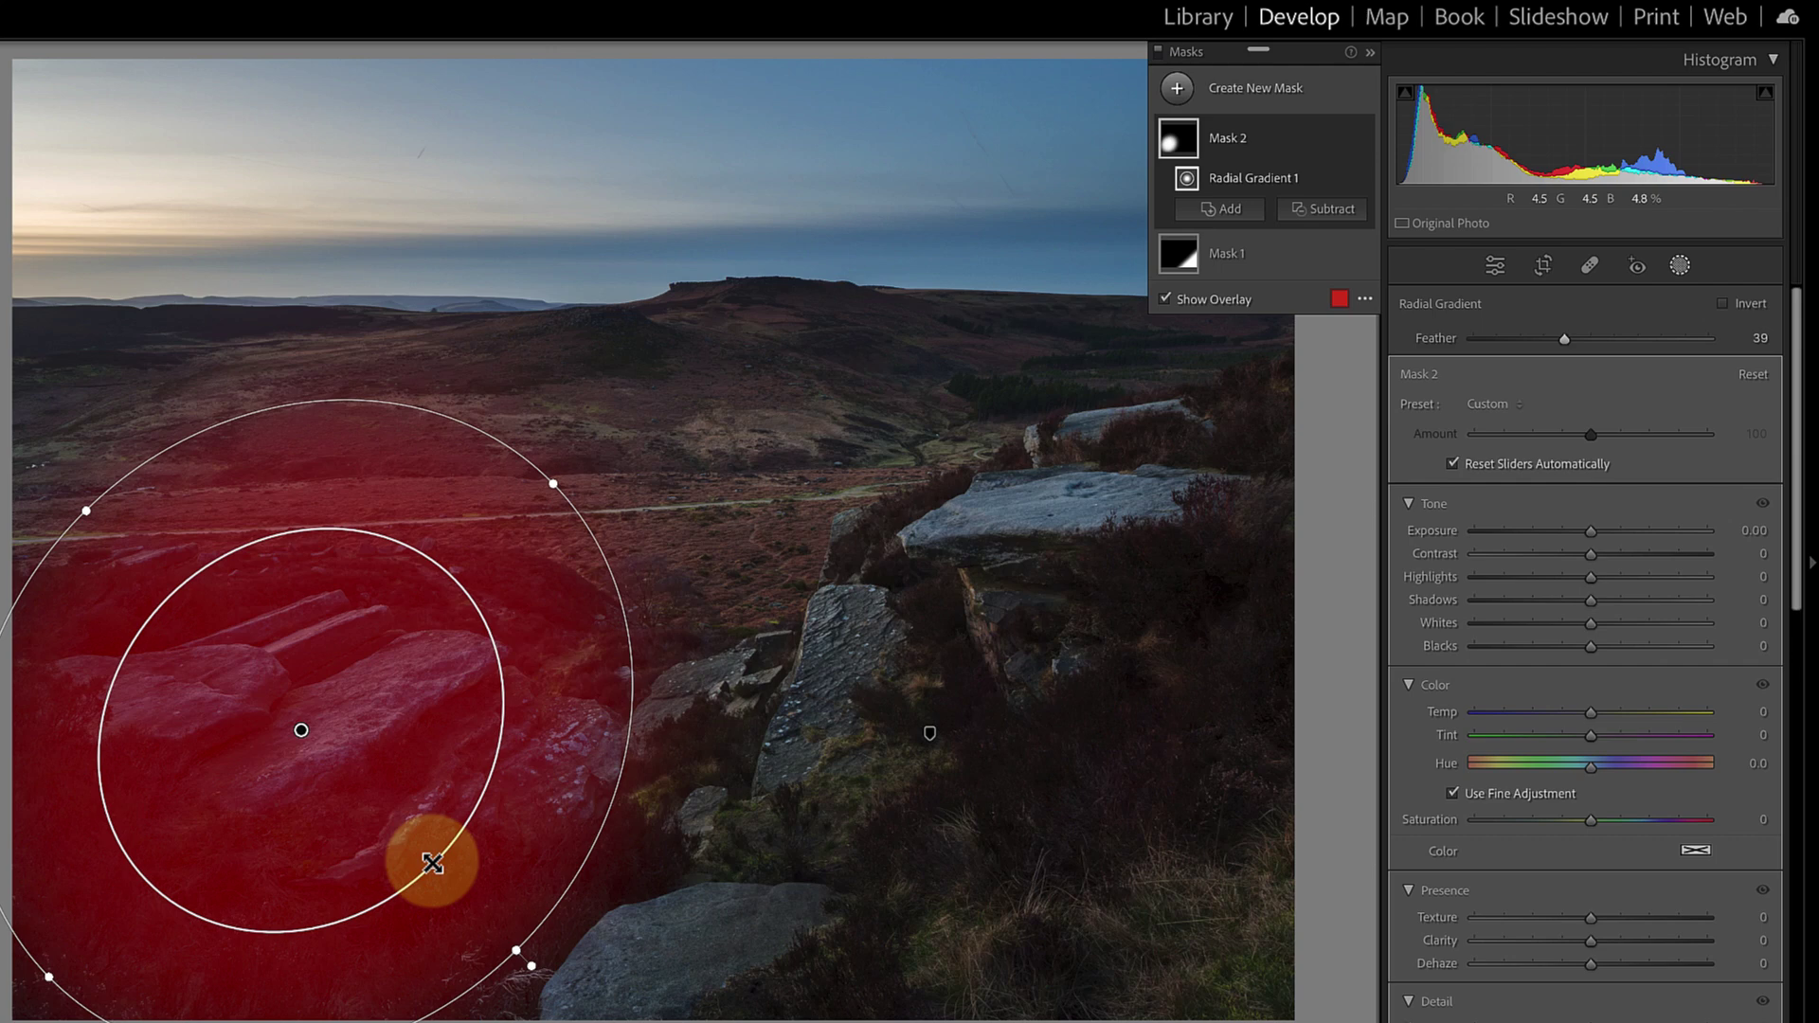
pyautogui.moveTo(432, 863); pyautogui.dragTo(438, 869)
pyautogui.moveTo(325, 739); pyautogui.dragTo(304, 782)
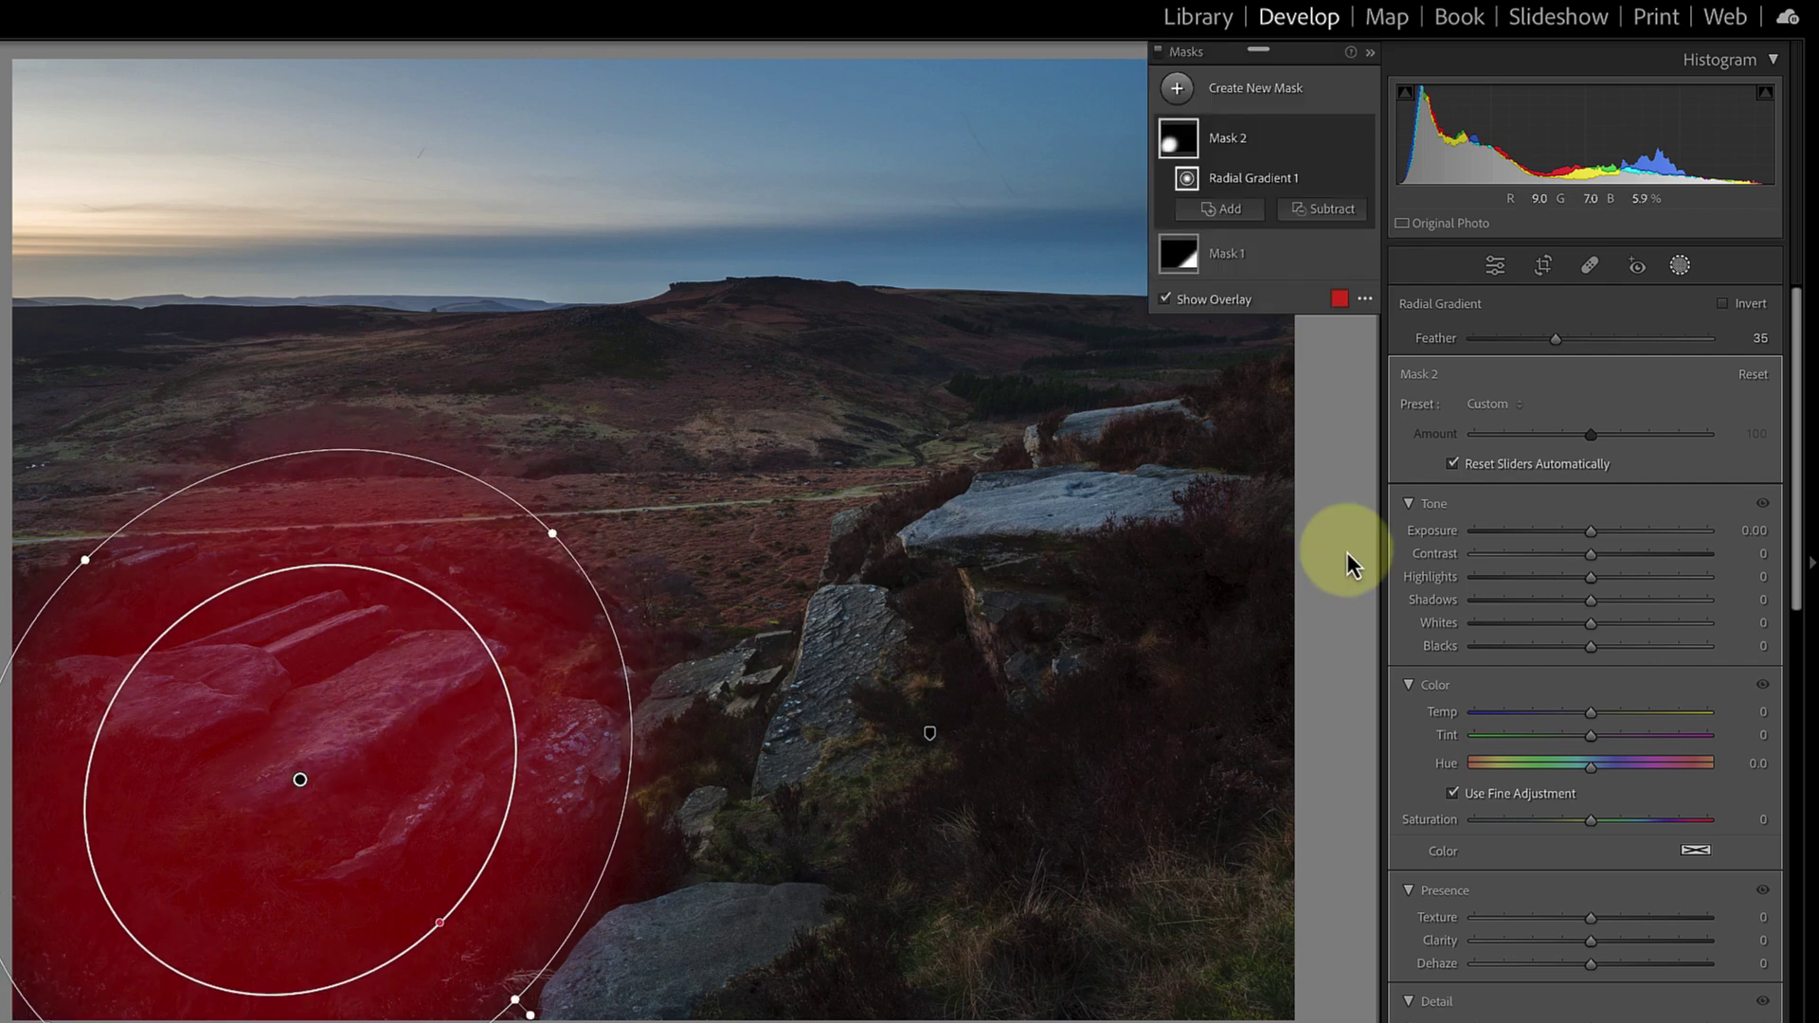
# Step: Set the radial mask to Exposure +0.38, Contrast +13, Shadows +9, then select Mask 1
pyautogui.moveTo(1593, 535); pyautogui.dragTo(1605, 535)
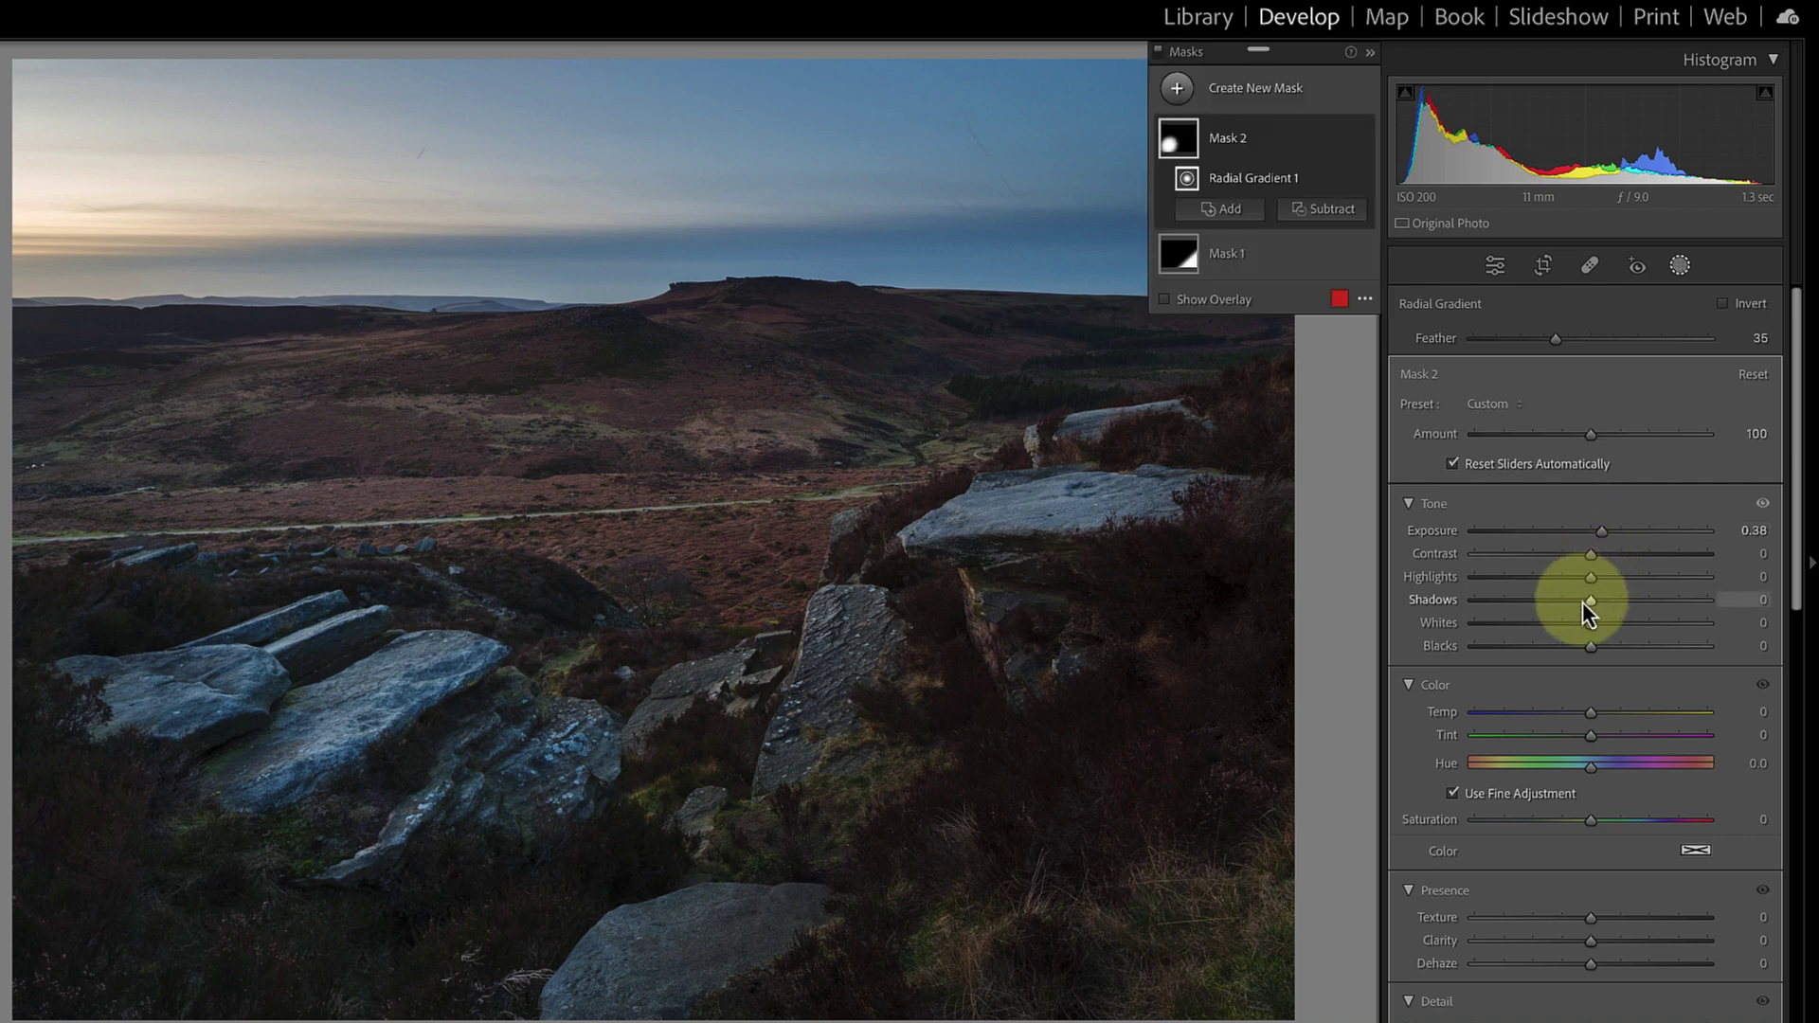
pyautogui.moveTo(1595, 605); pyautogui.dragTo(1612, 555)
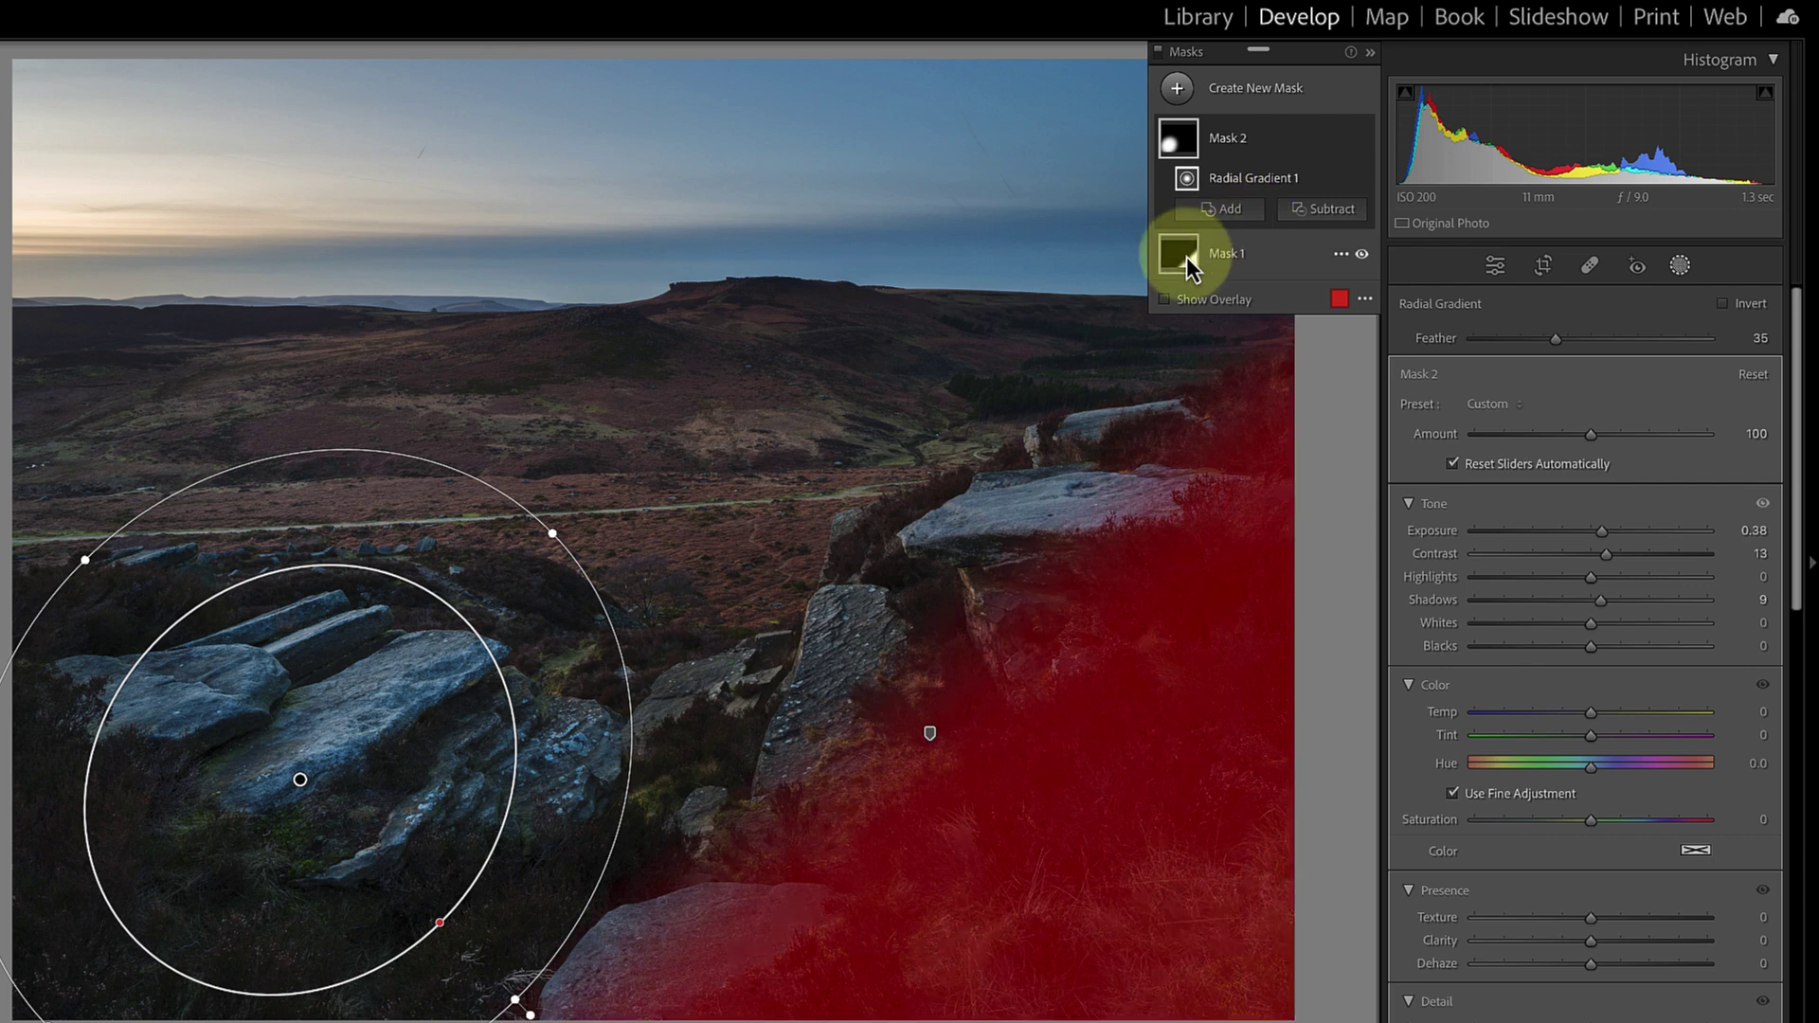
pyautogui.click(1187, 258)
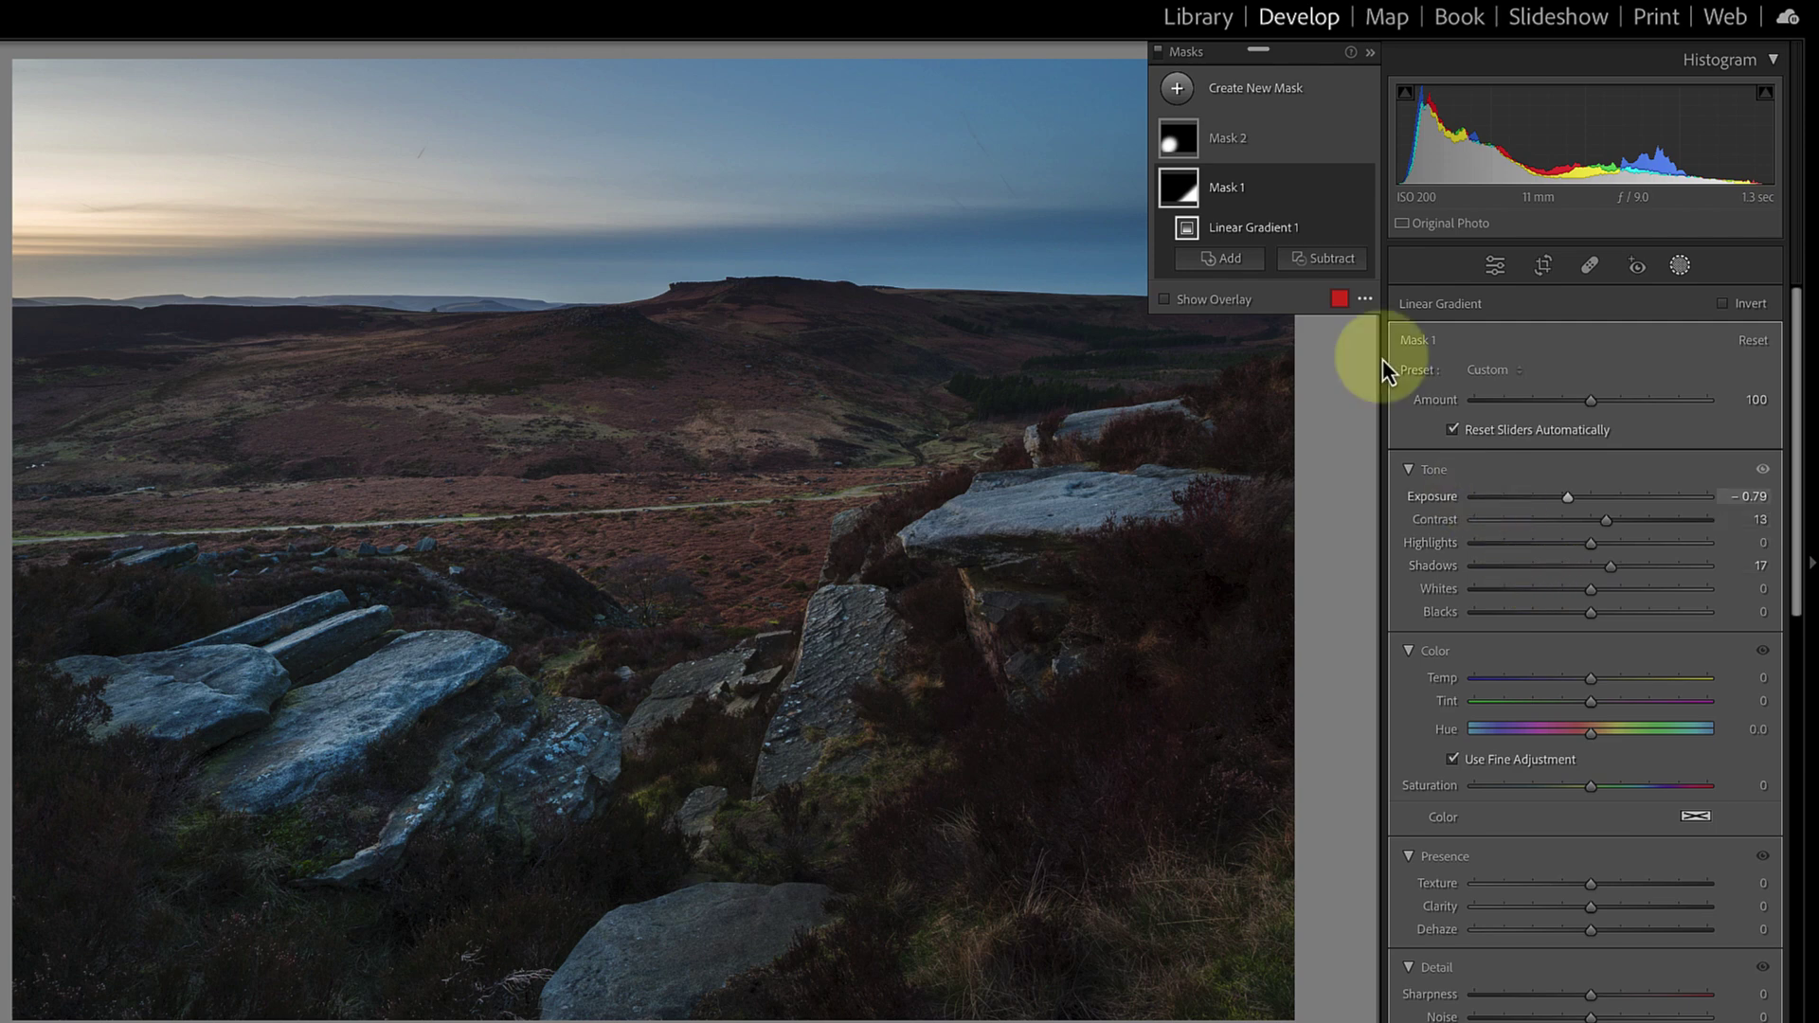
# Step: Retune Mask 2 to Temp +15, Tint +7, Exposure +0.21, Highlights -30, Contrast +10
pyautogui.click(1184, 142)
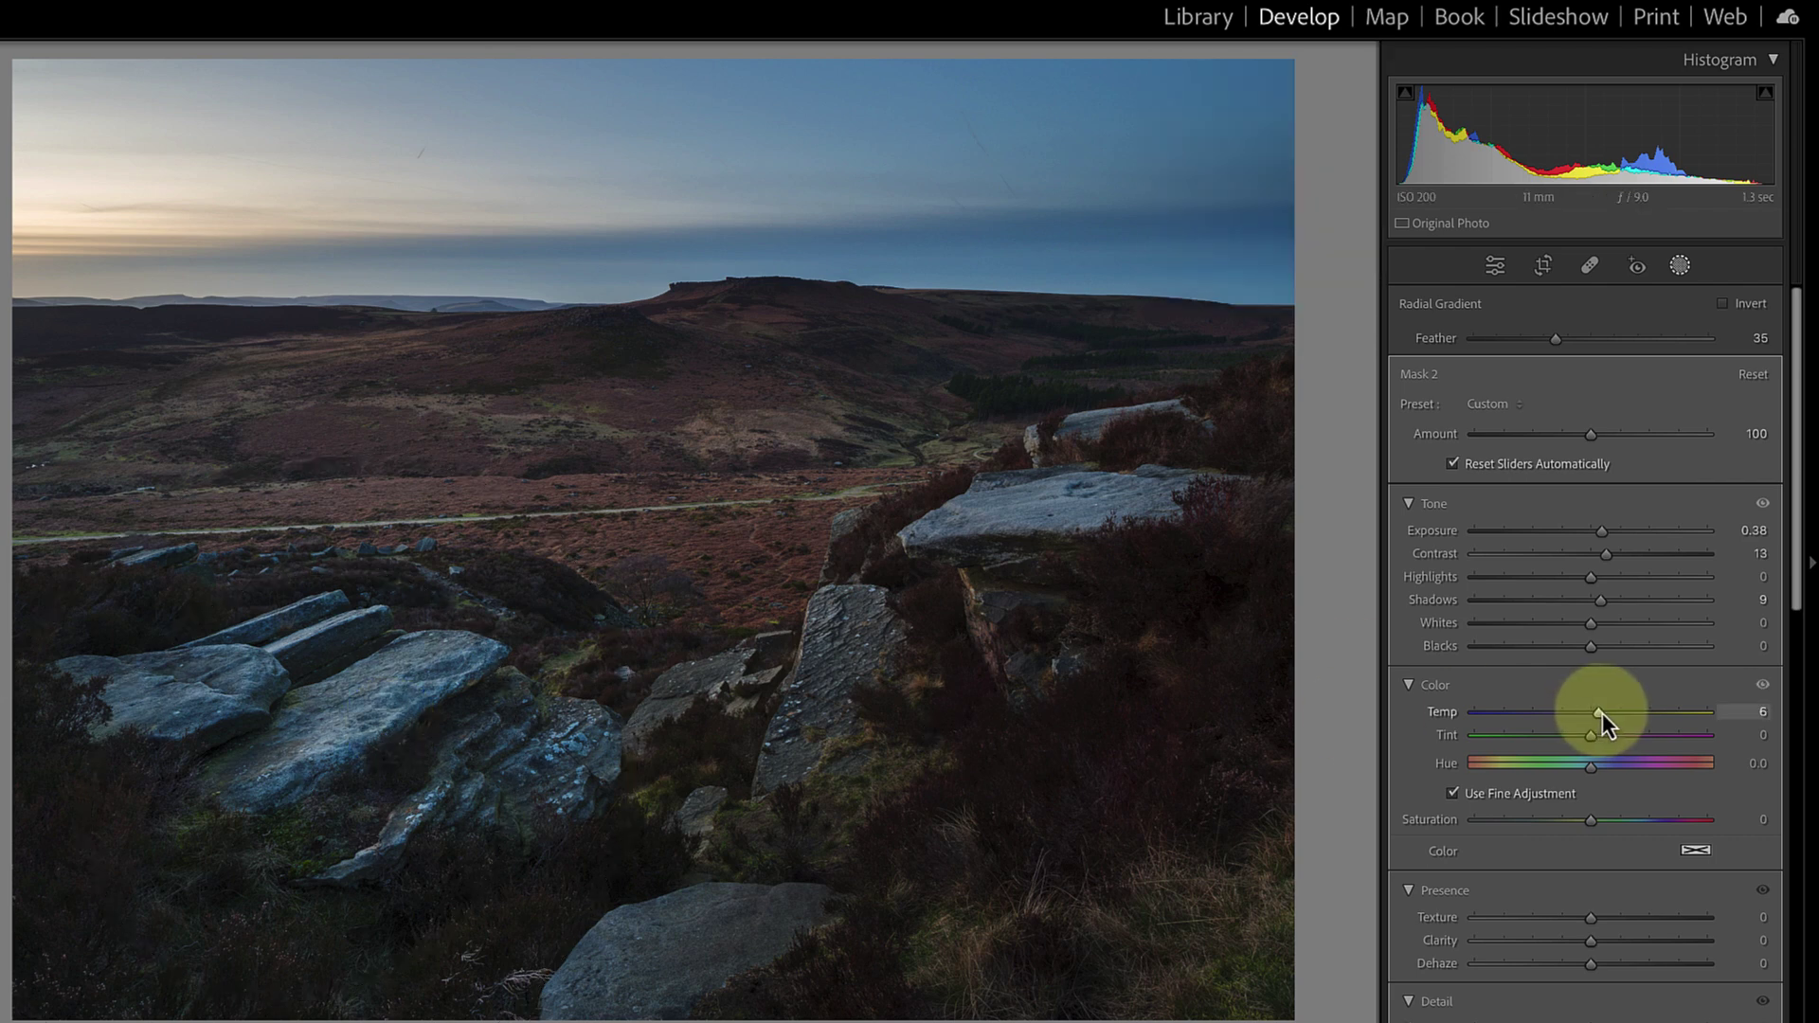
pyautogui.moveTo(1601, 712); pyautogui.dragTo(1603, 713)
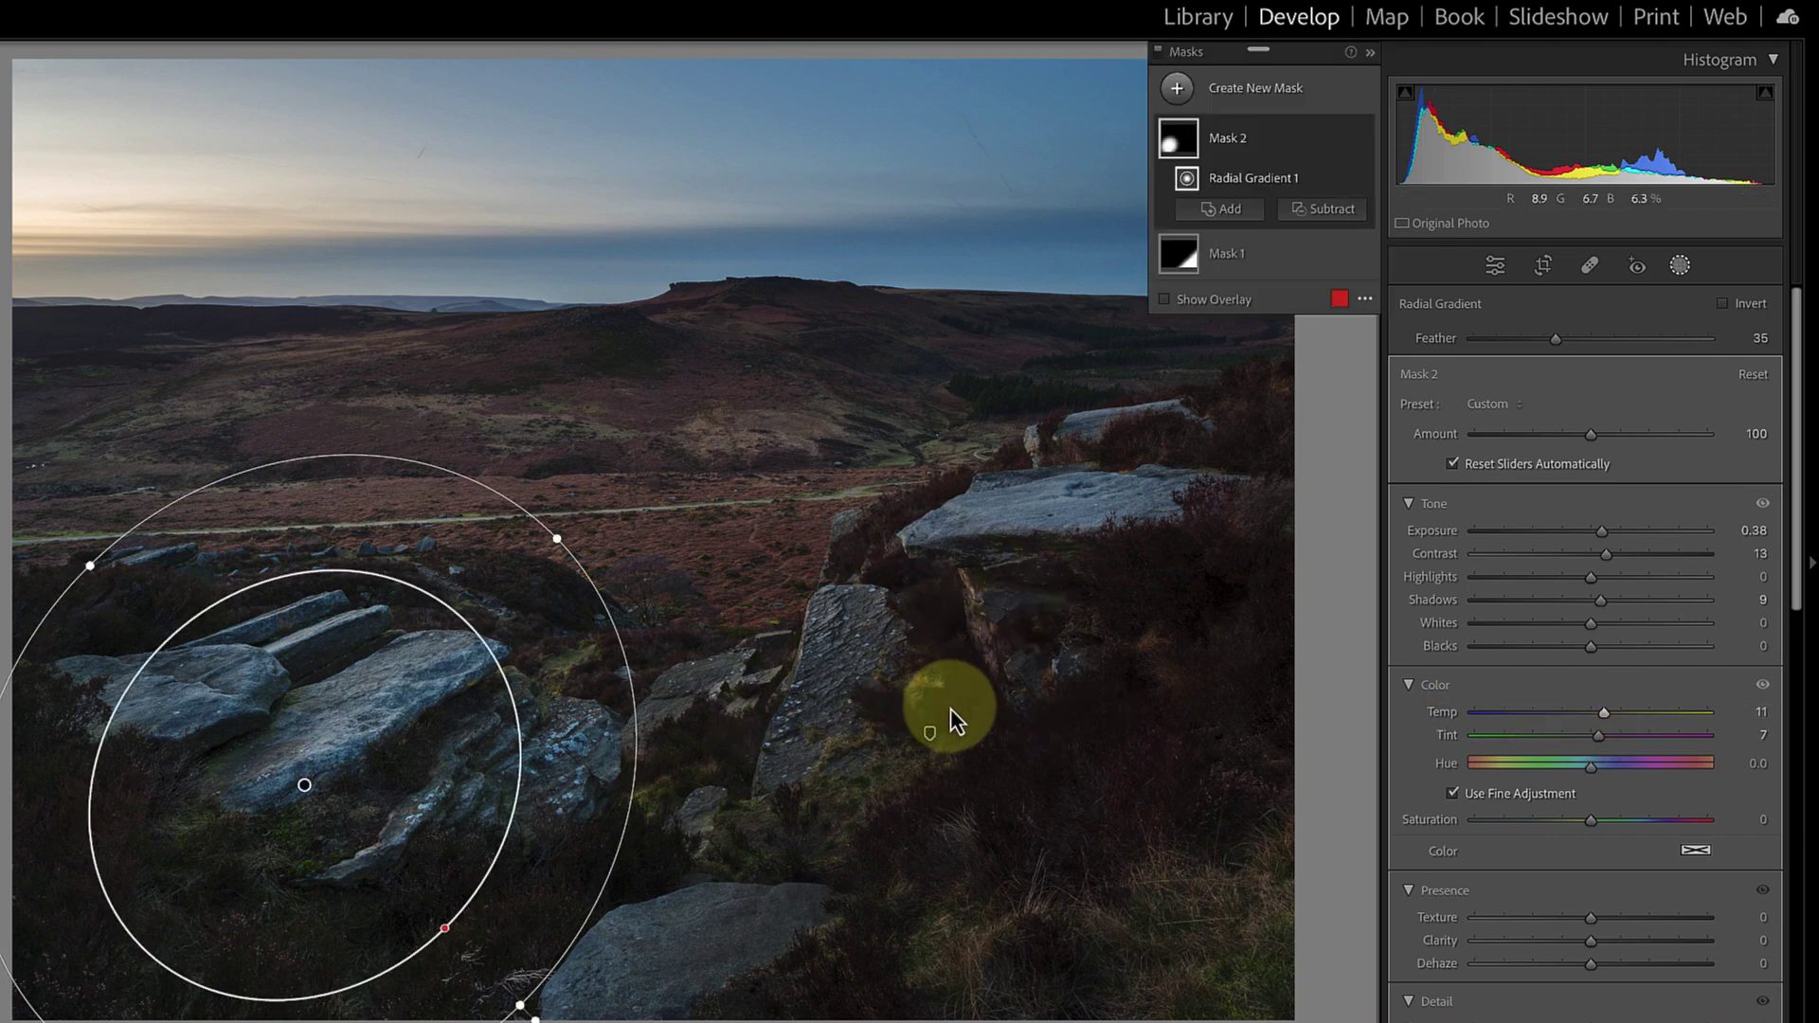
pyautogui.moveTo(1603, 712); pyautogui.dragTo(1609, 712)
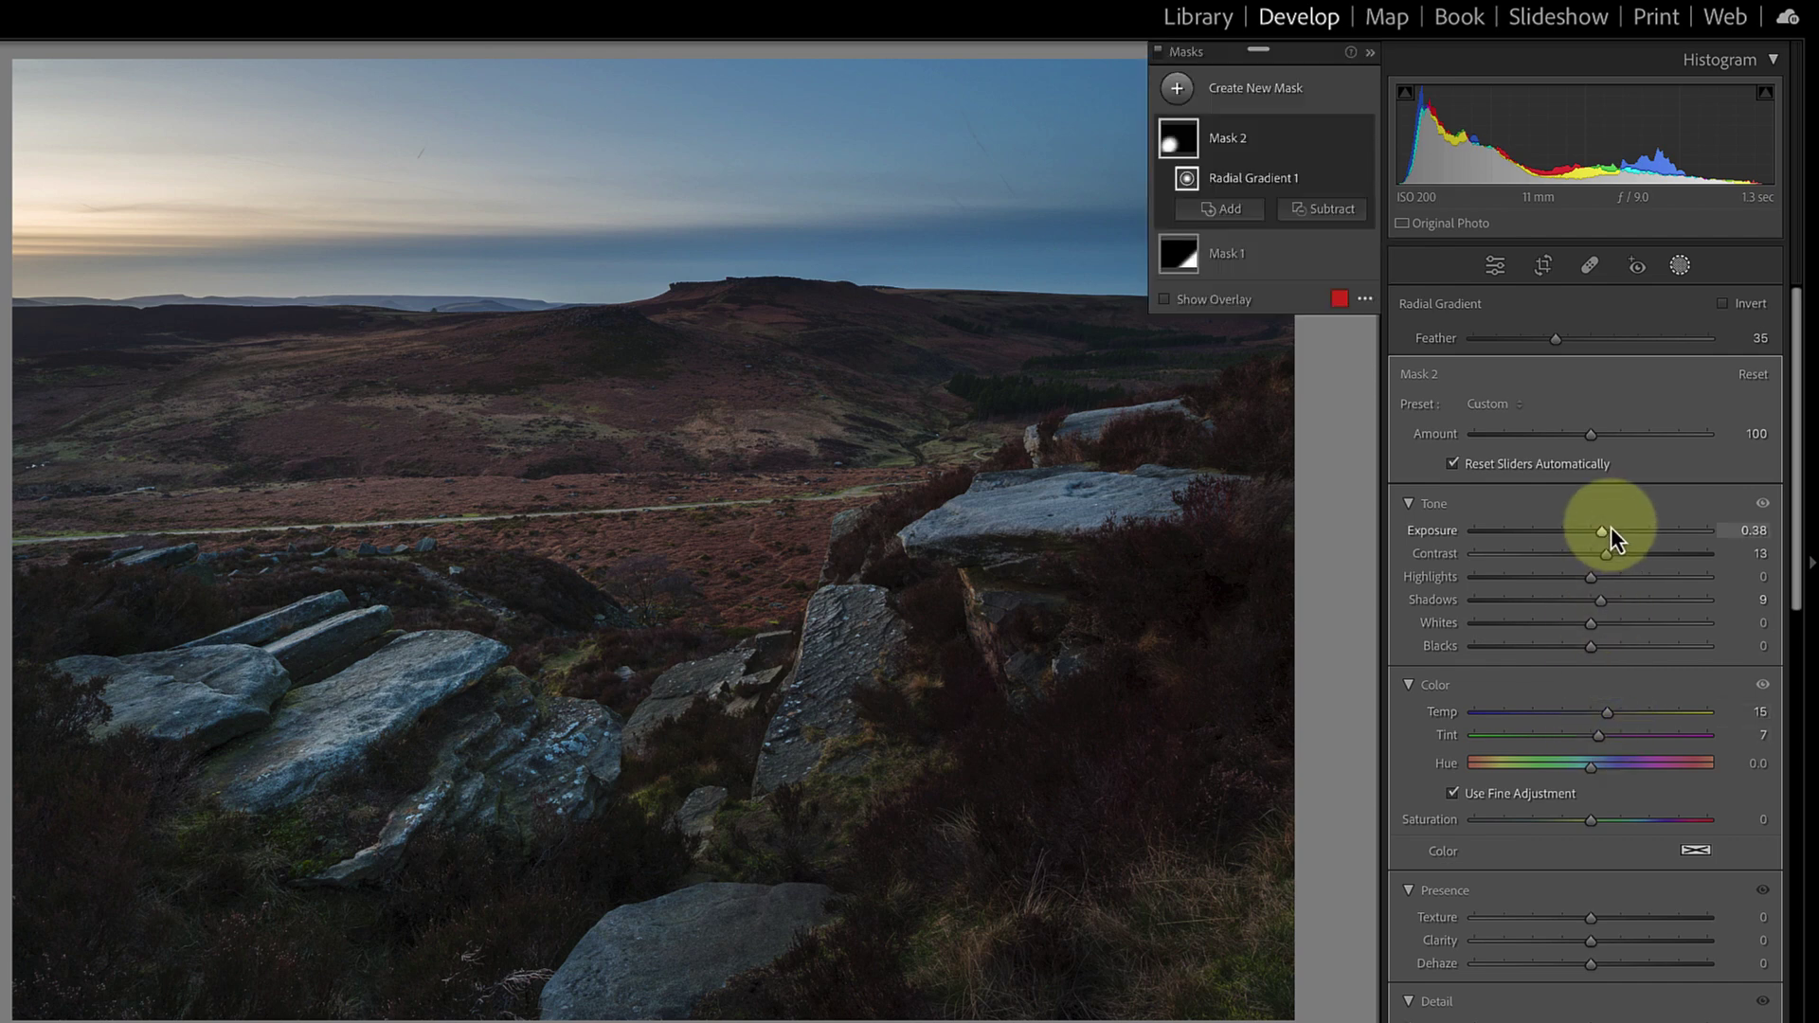
pyautogui.moveTo(1603, 535); pyautogui.dragTo(1555, 577)
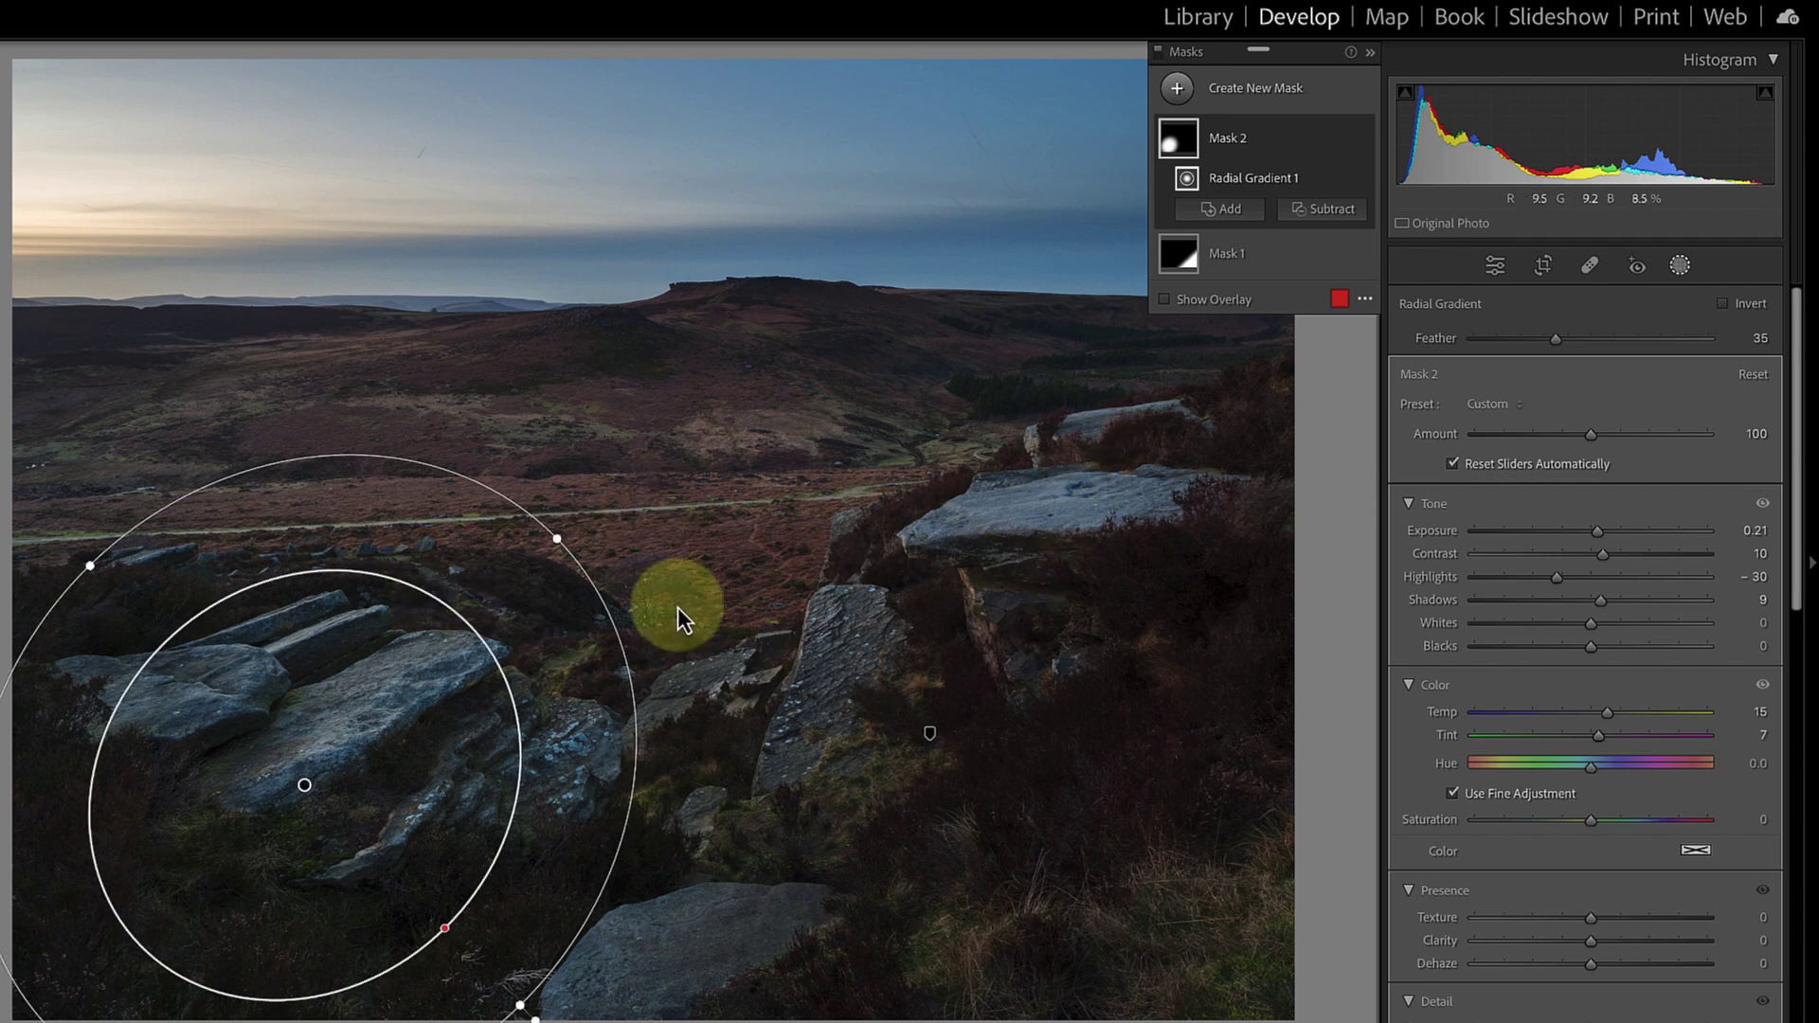
# Step: Add a linear gradient mask rising over the foreground rocks and give it Clarity 21
pyautogui.click(1178, 88)
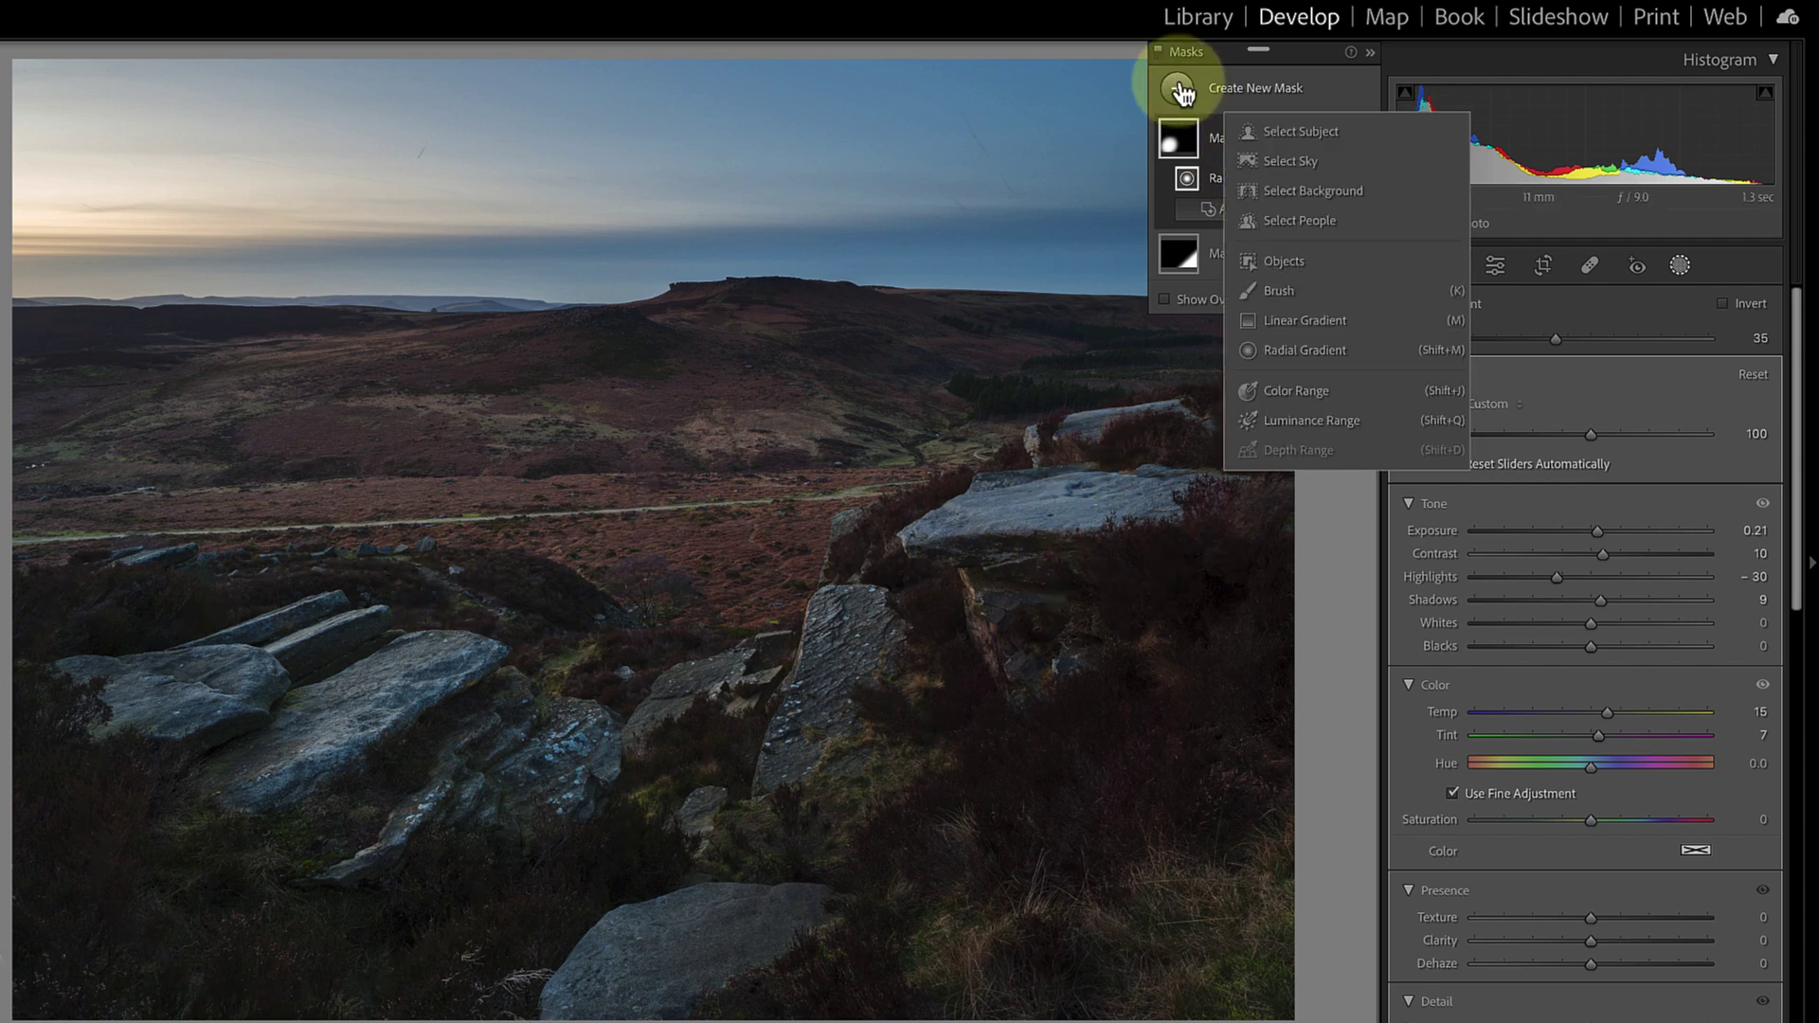
pyautogui.click(1305, 321)
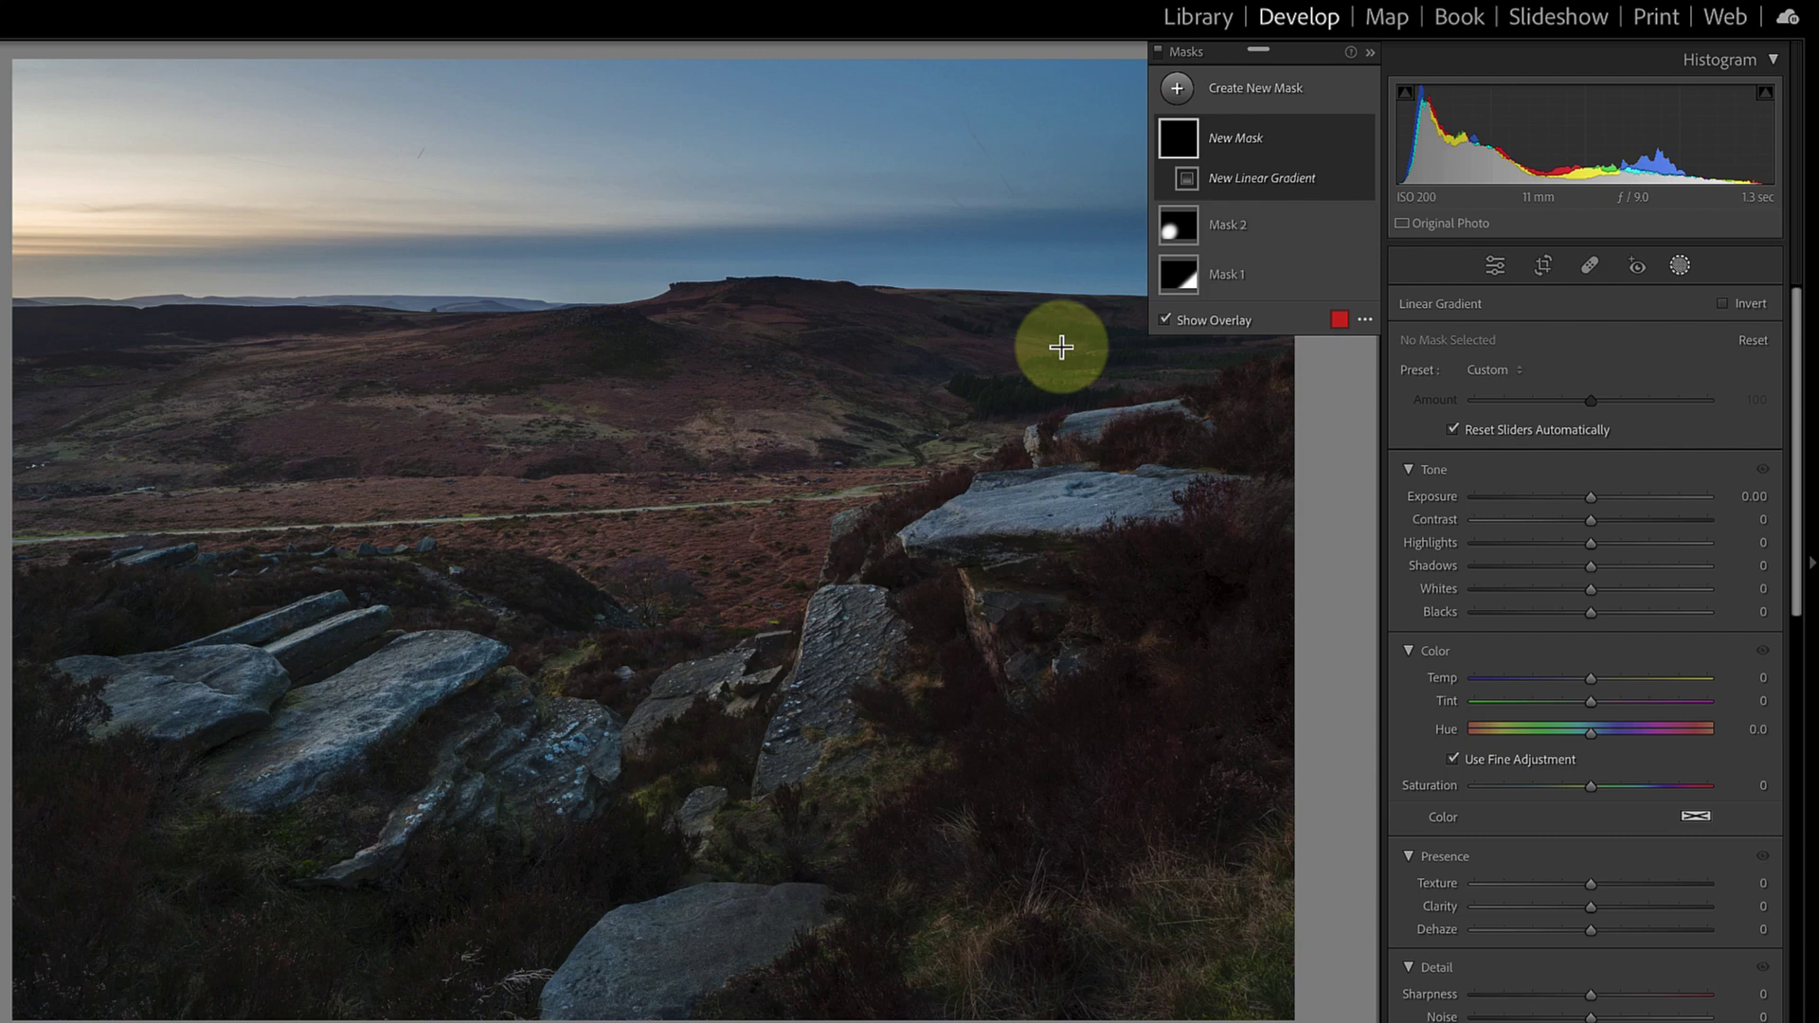
pyautogui.moveTo(678, 663); pyautogui.dragTo(658, 419)
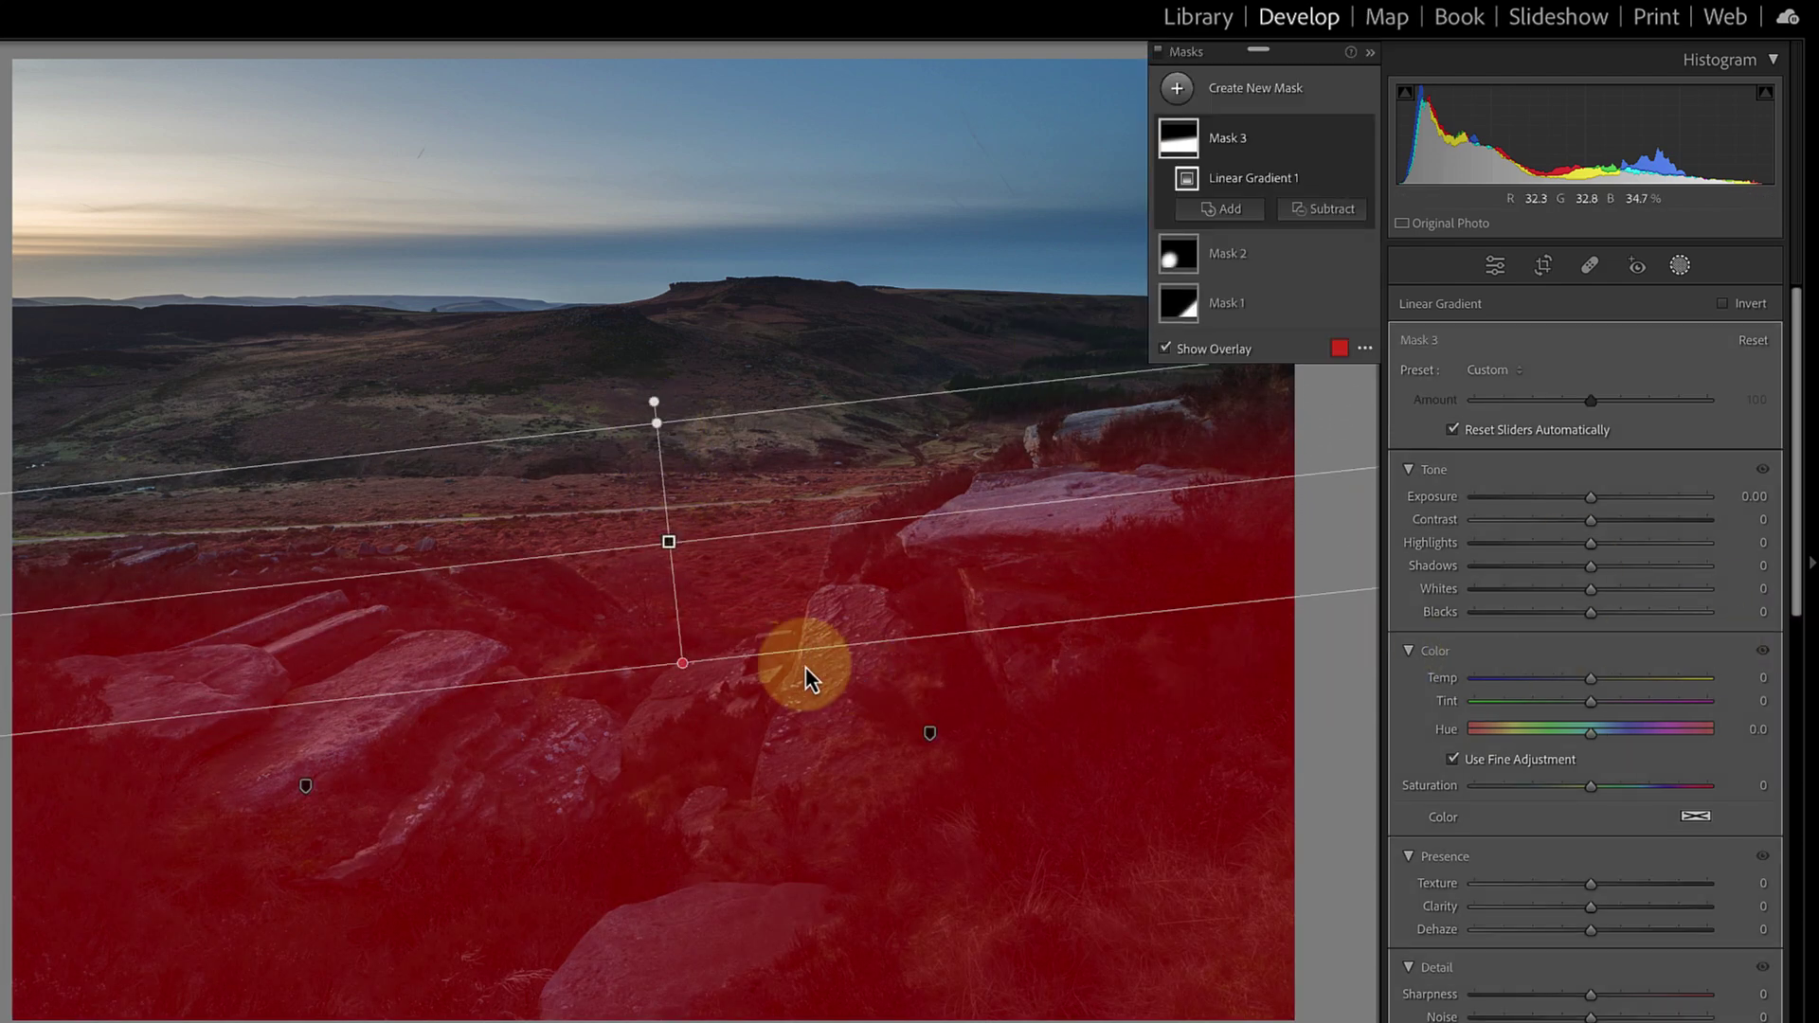
pyautogui.moveTo(804, 670); pyautogui.dragTo(683, 702)
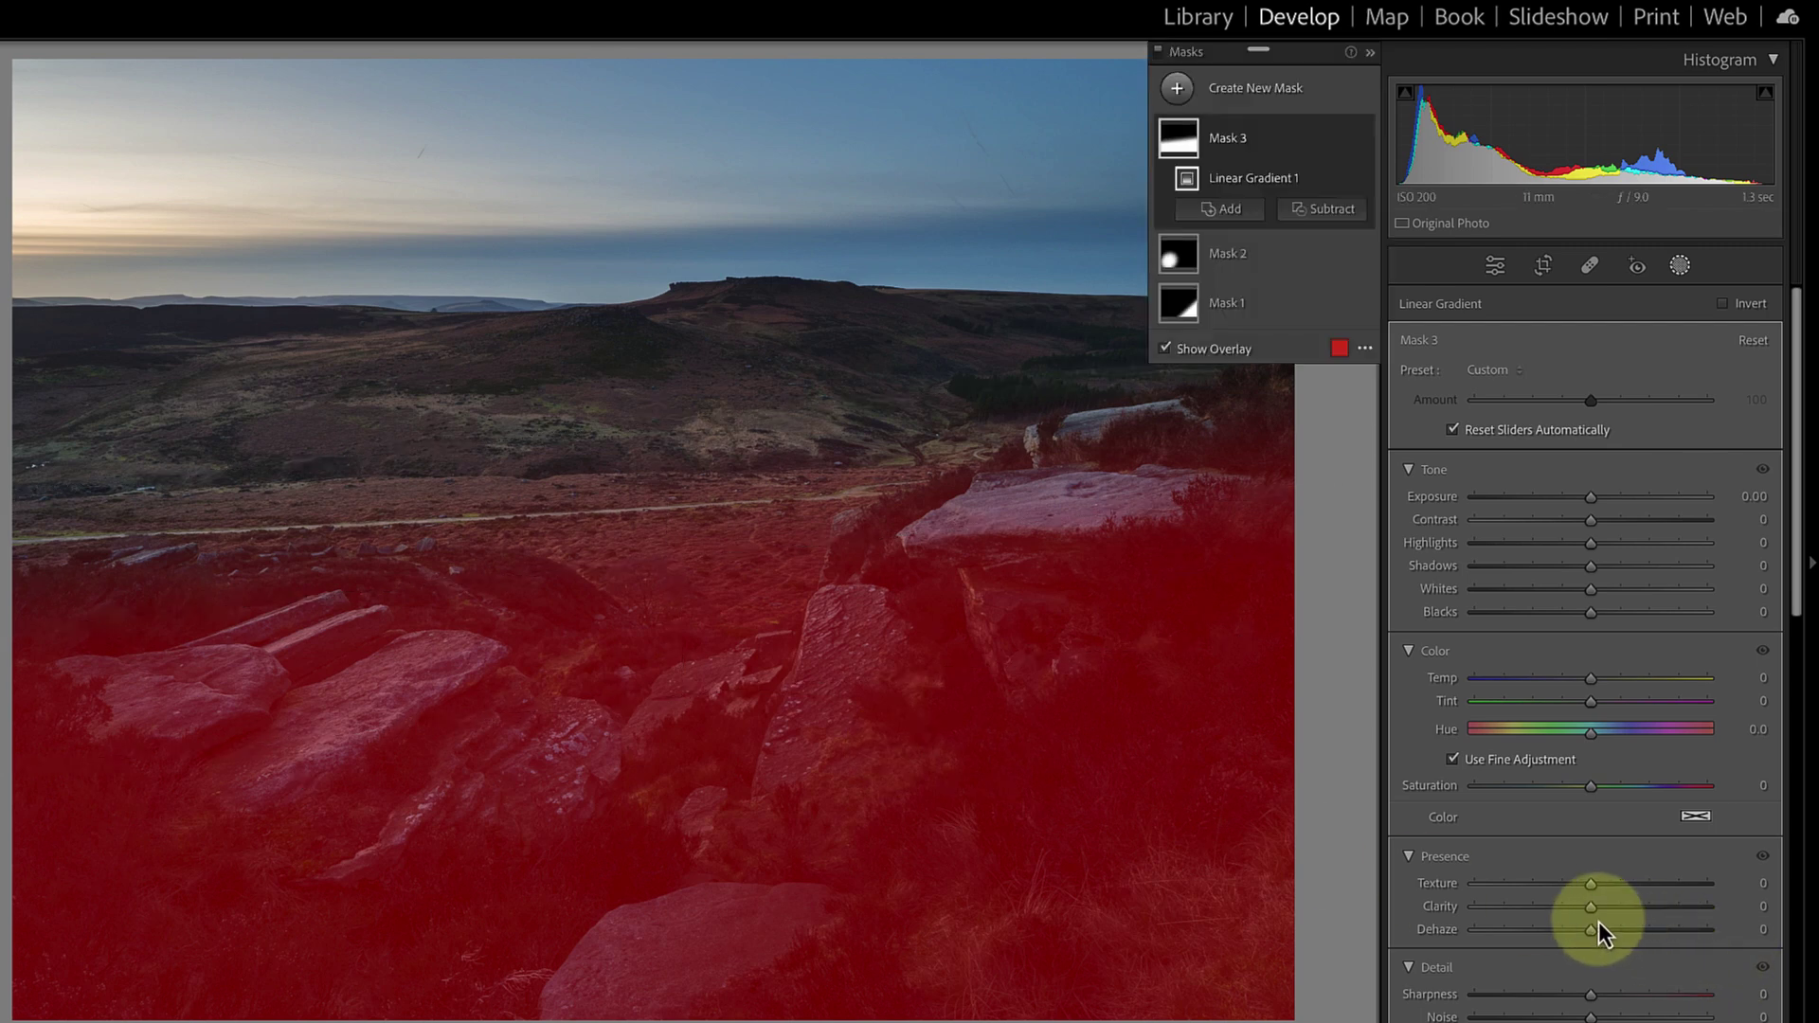
pyautogui.moveTo(1592, 911); pyautogui.dragTo(1616, 910)
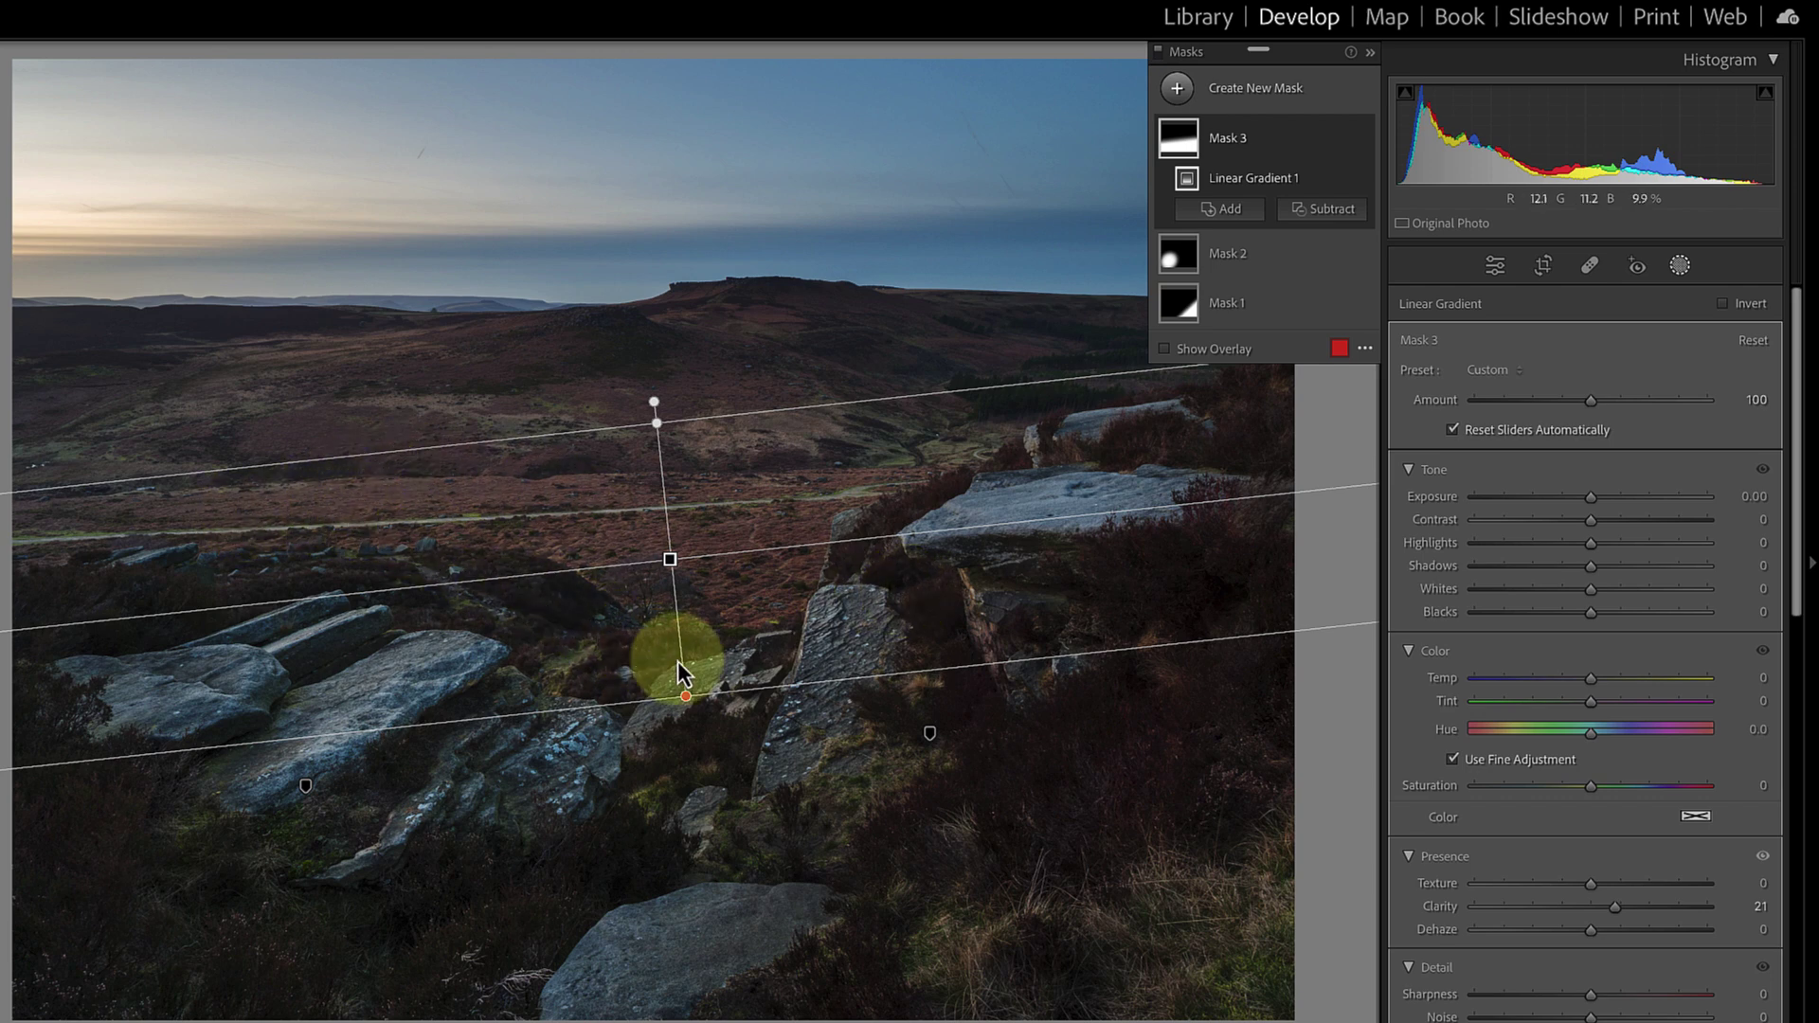
pyautogui.click(1164, 350)
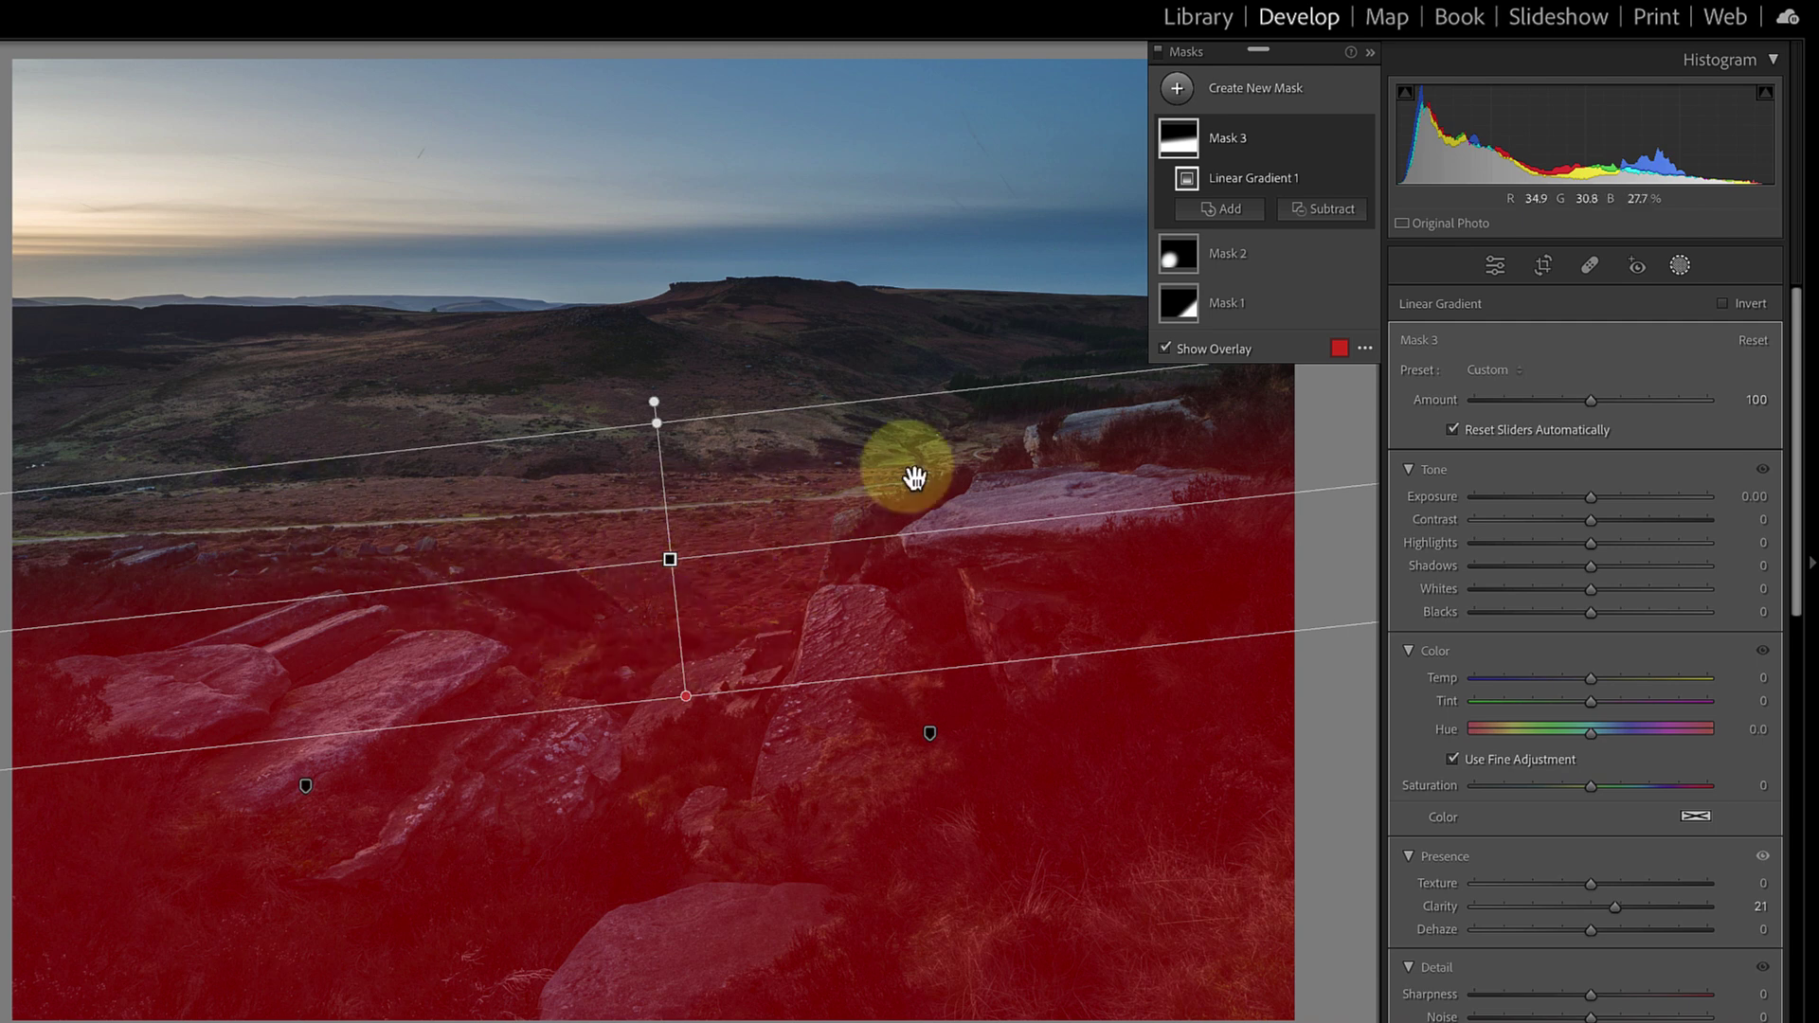
# Step: Subtract a brush (Flow 65, Feather 59) over the moor behind the rocks, then hide the overlay
pyautogui.click(1332, 220)
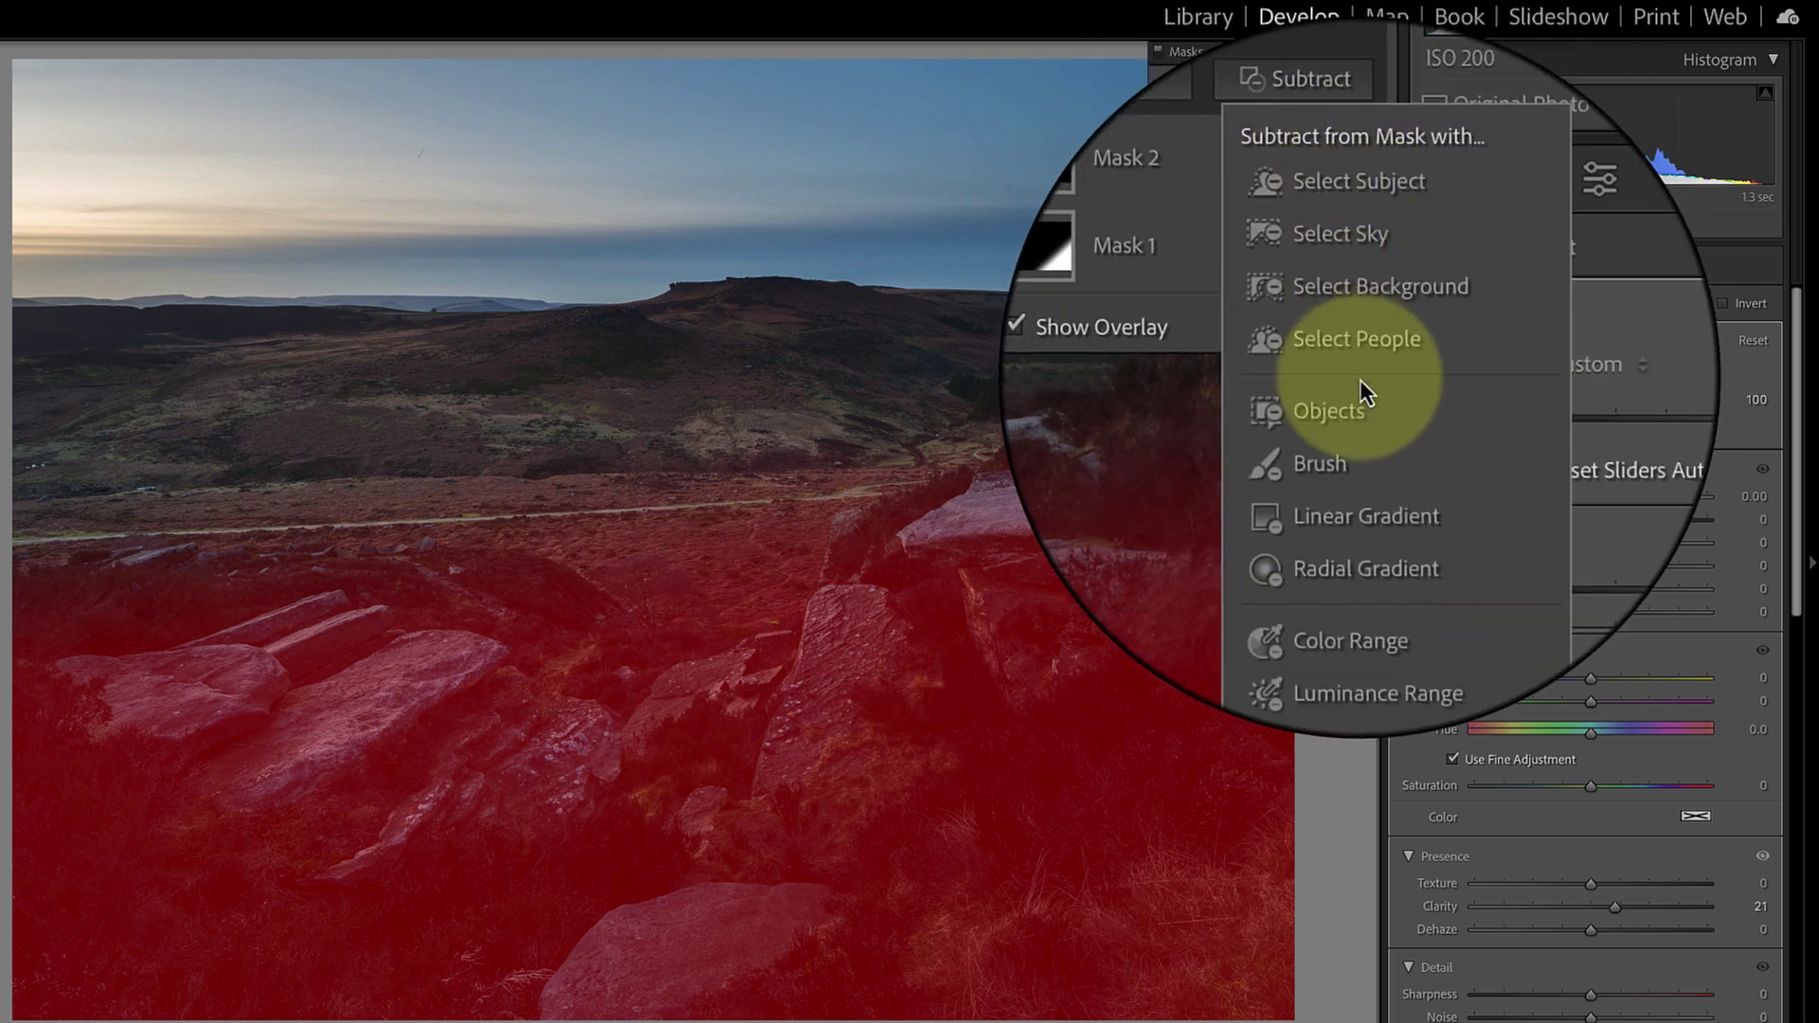
pyautogui.click(1336, 430)
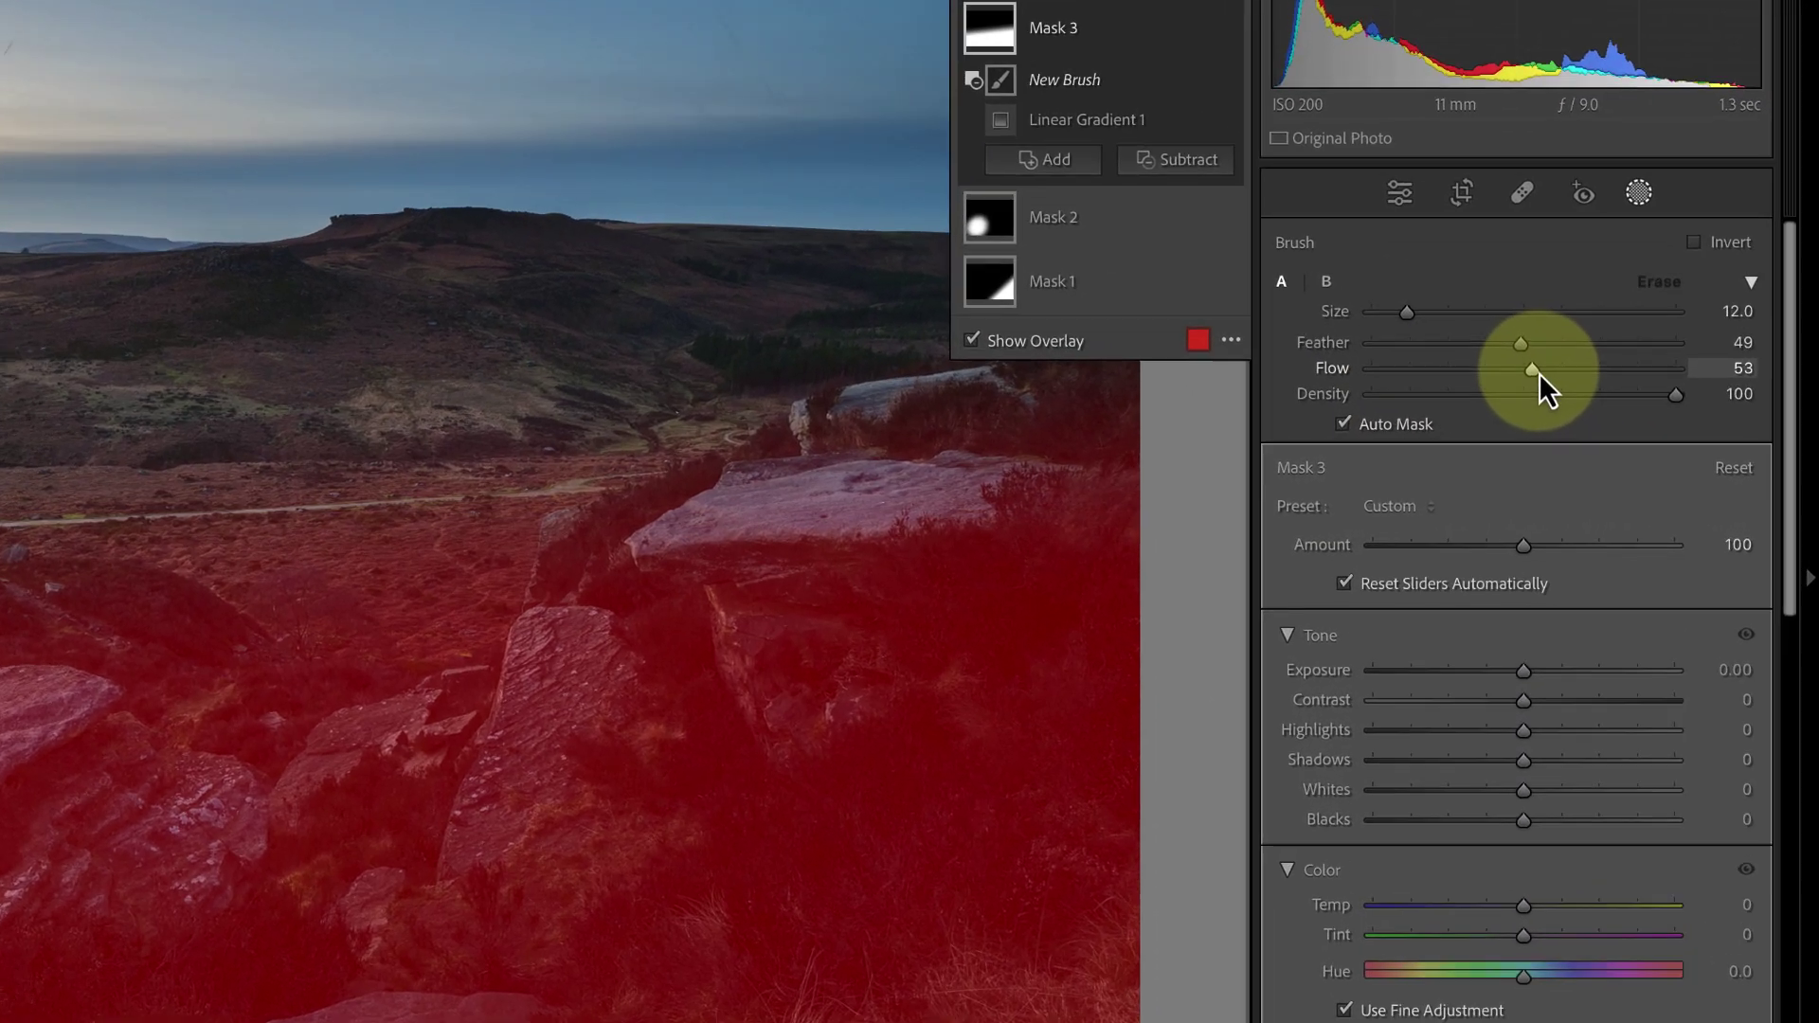
pyautogui.moveTo(1532, 369)
pyautogui.mouseDown()
pyautogui.moveTo(1559, 367)
pyautogui.moveTo(1488, 332)
pyautogui.moveTo(1531, 331)
pyautogui.mouseUp()
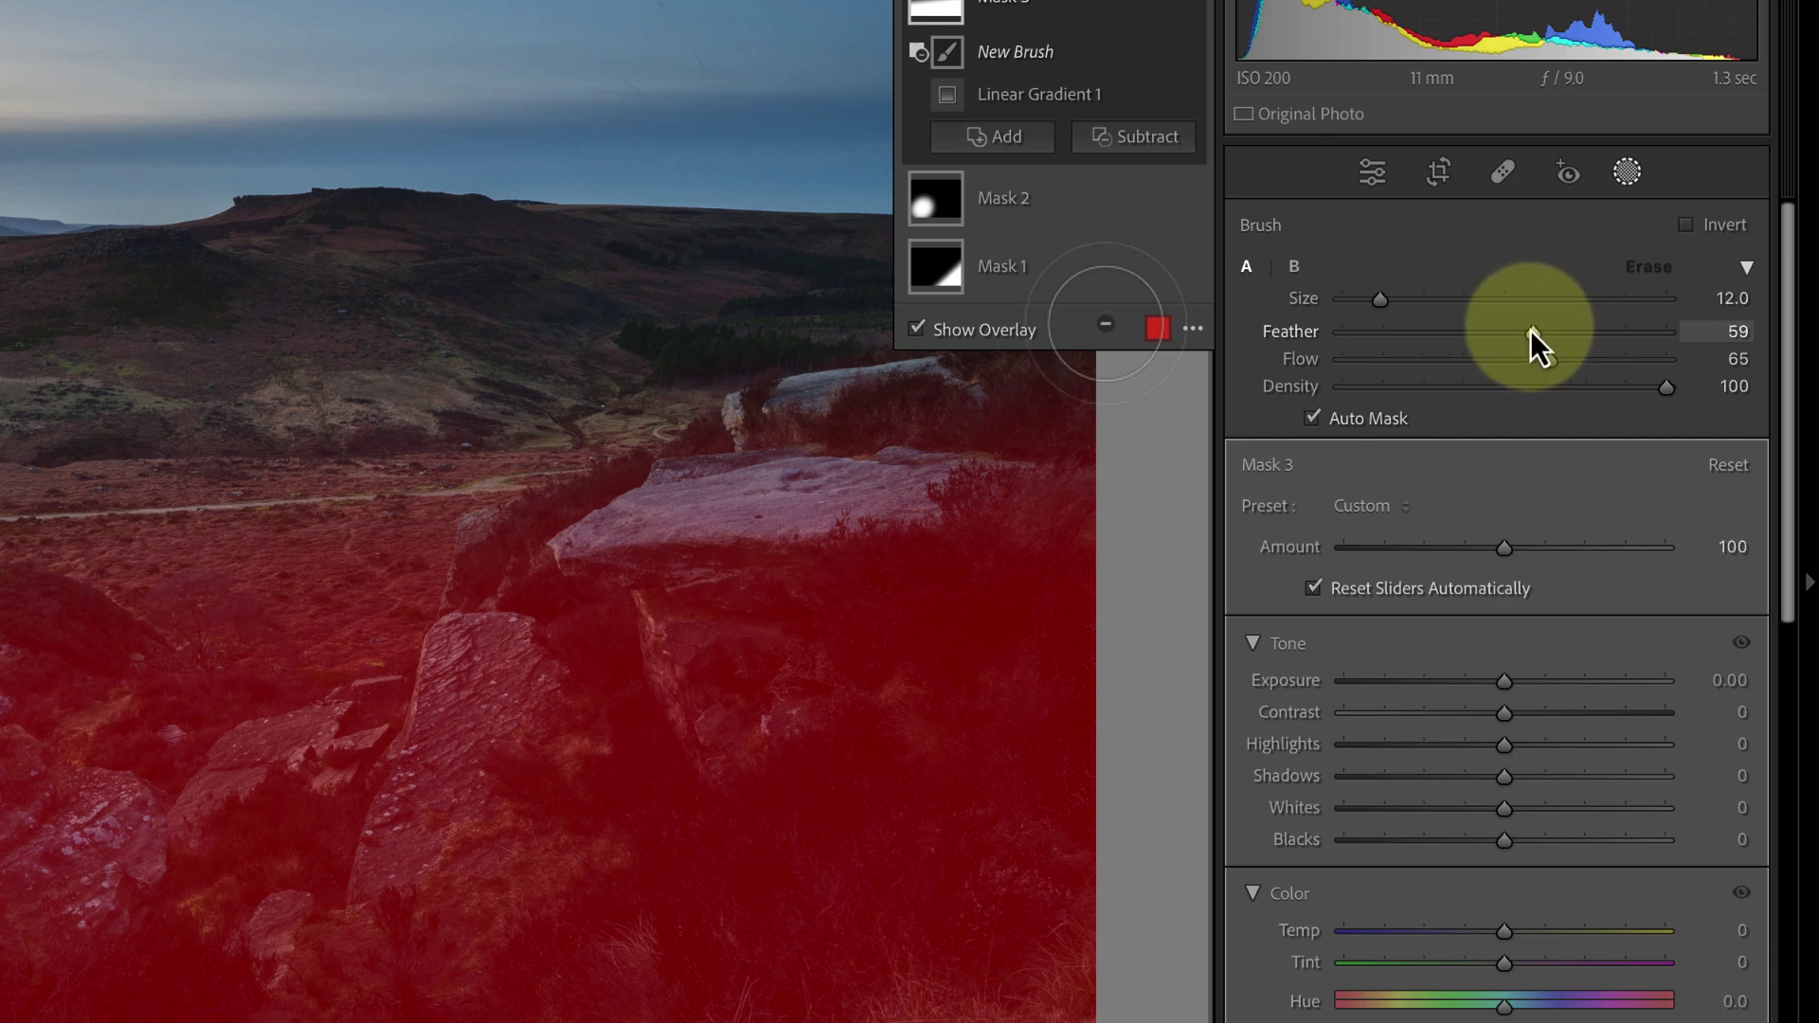
pyautogui.moveTo(1381, 300); pyautogui.dragTo(1389, 301)
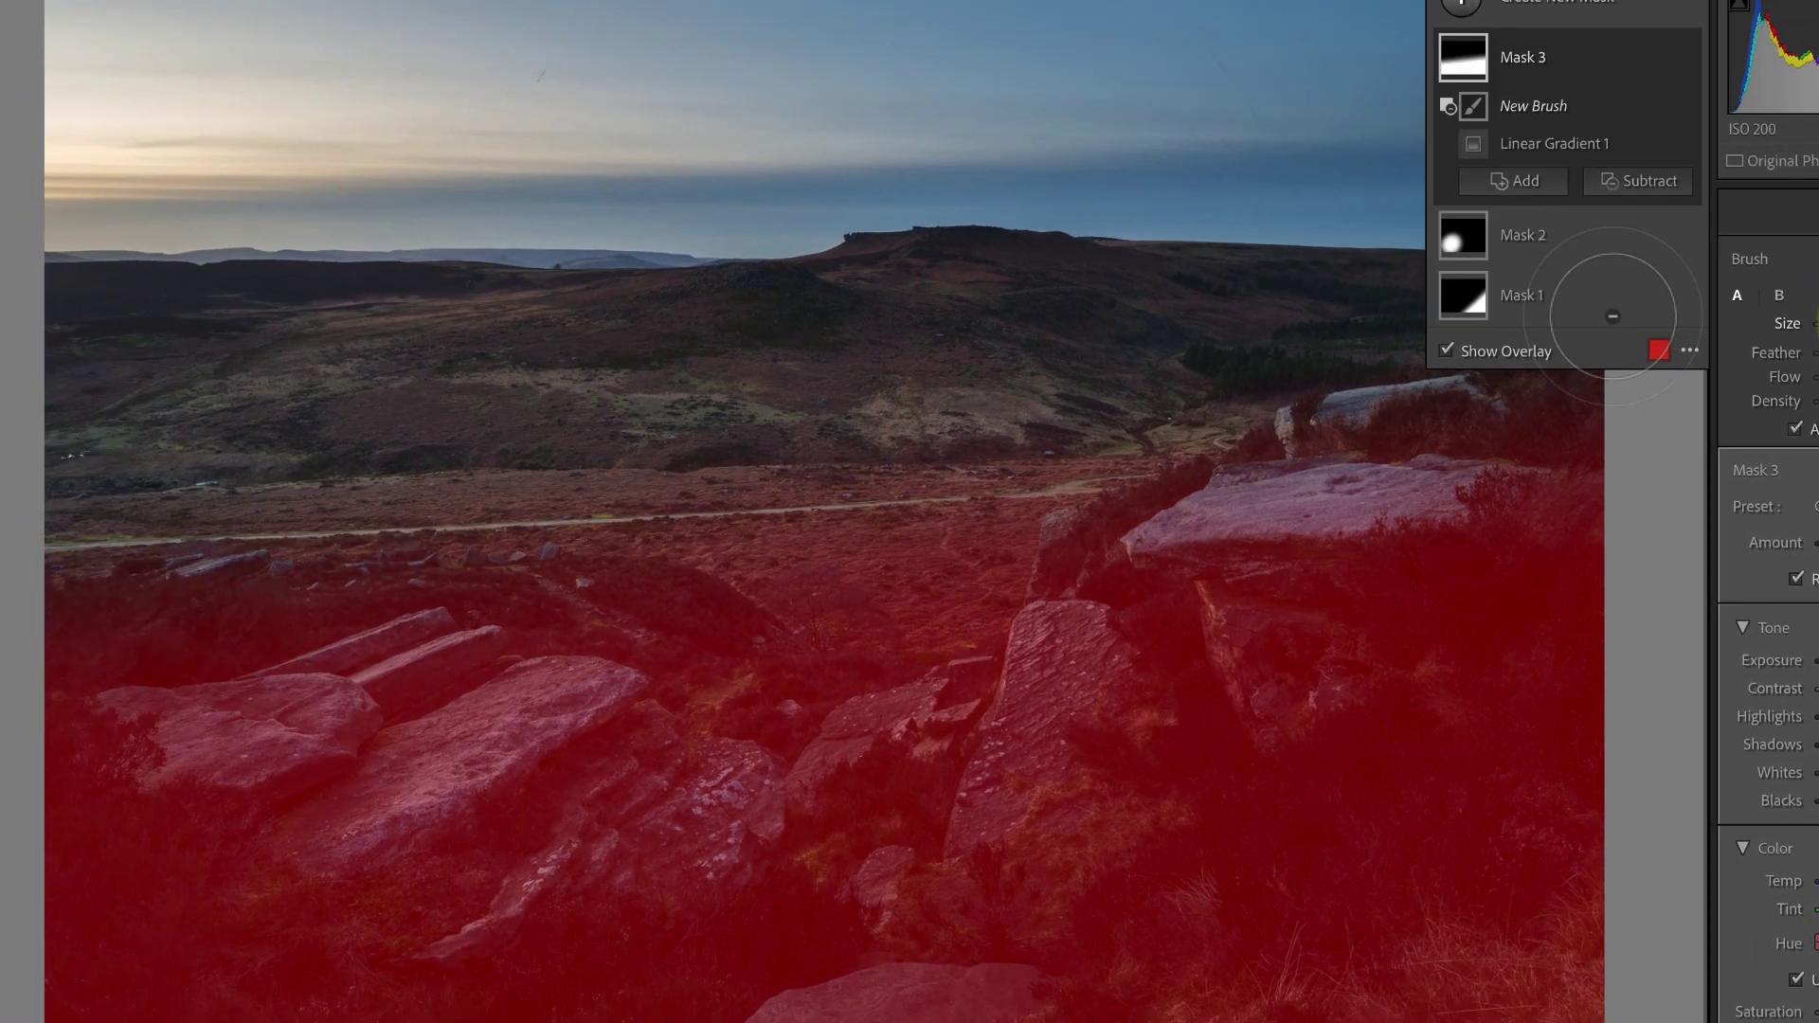
pyautogui.moveTo(735, 527)
pyautogui.mouseDown()
pyautogui.moveTo(954, 638)
pyautogui.moveTo(1039, 515)
pyautogui.moveTo(860, 524)
pyautogui.moveTo(958, 516)
pyautogui.moveTo(1117, 442)
pyautogui.moveTo(1039, 515)
pyautogui.moveTo(1175, 447)
pyautogui.moveTo(783, 503)
pyautogui.moveTo(515, 503)
pyautogui.moveTo(609, 524)
pyautogui.moveTo(165, 509)
pyautogui.moveTo(666, 524)
pyautogui.moveTo(966, 572)
pyautogui.moveTo(577, 508)
pyautogui.moveTo(915, 489)
pyautogui.moveTo(1015, 532)
pyautogui.moveTo(966, 568)
pyautogui.moveTo(1080, 470)
pyautogui.moveTo(948, 592)
pyautogui.moveTo(491, 467)
pyautogui.moveTo(253, 508)
pyautogui.moveTo(245, 492)
pyautogui.moveTo(921, 487)
pyautogui.moveTo(949, 558)
pyautogui.moveTo(663, 445)
pyautogui.mouseUp()
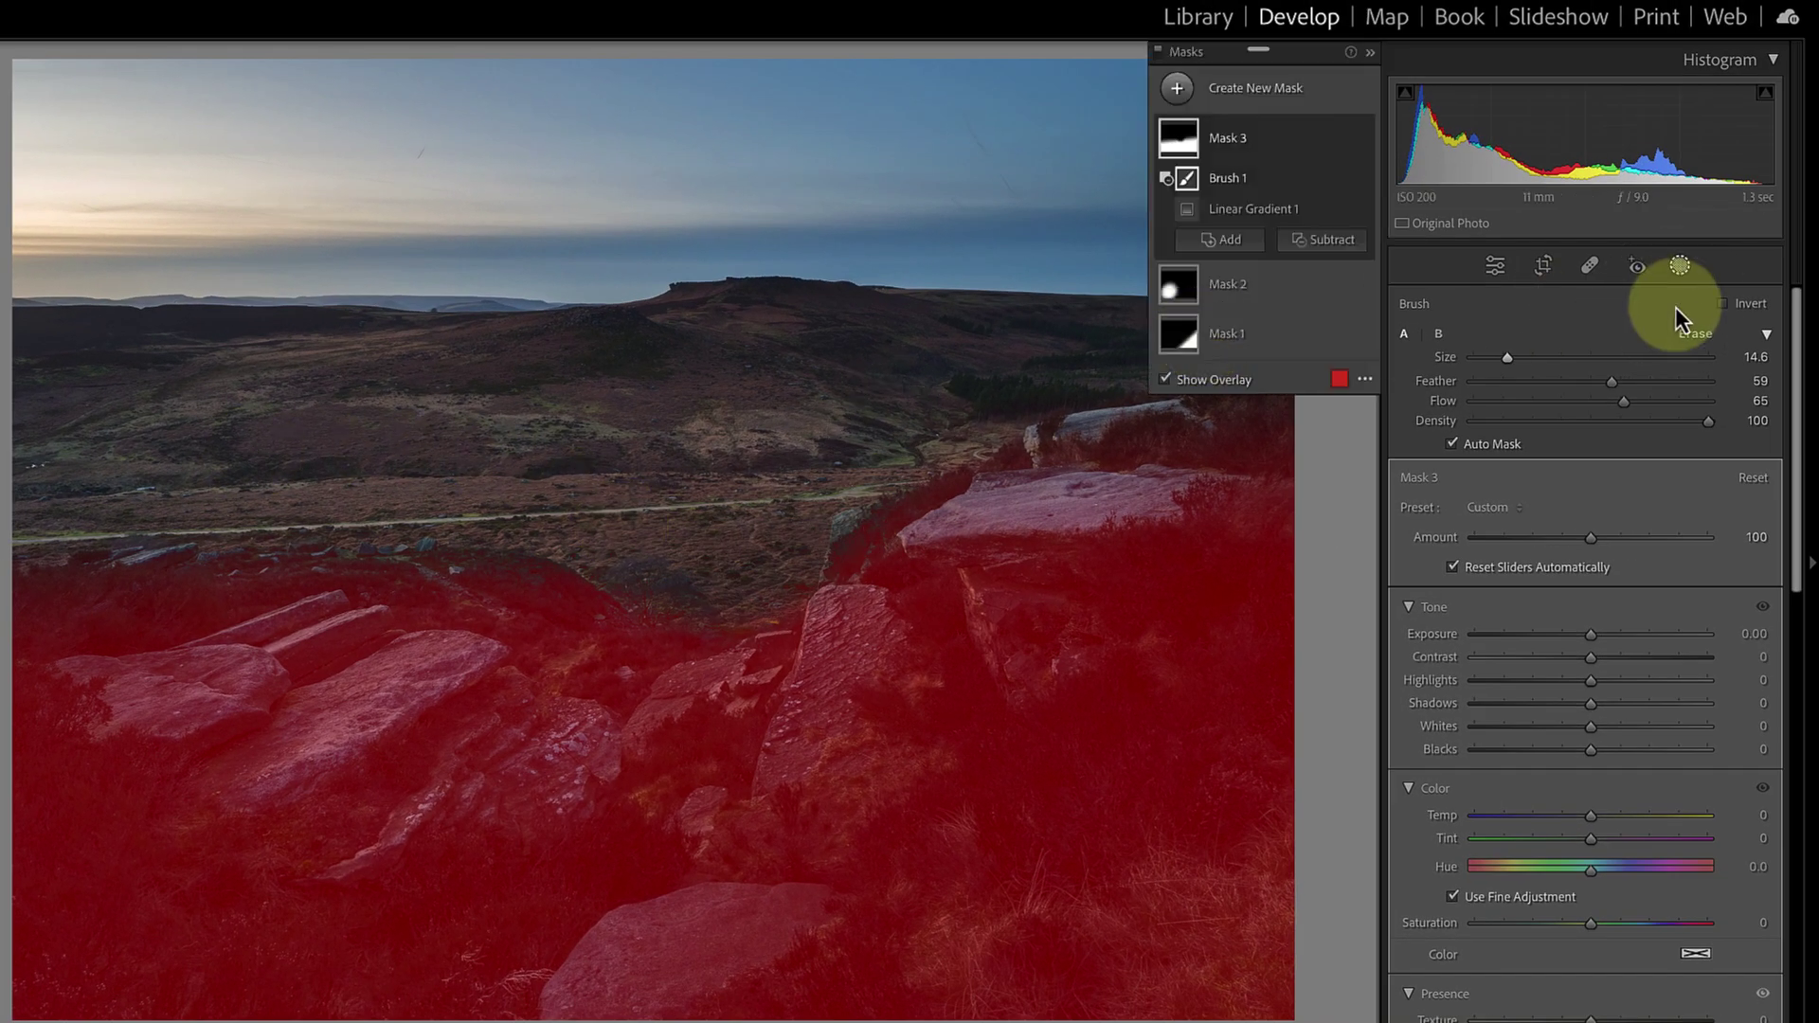
pyautogui.click(1167, 379)
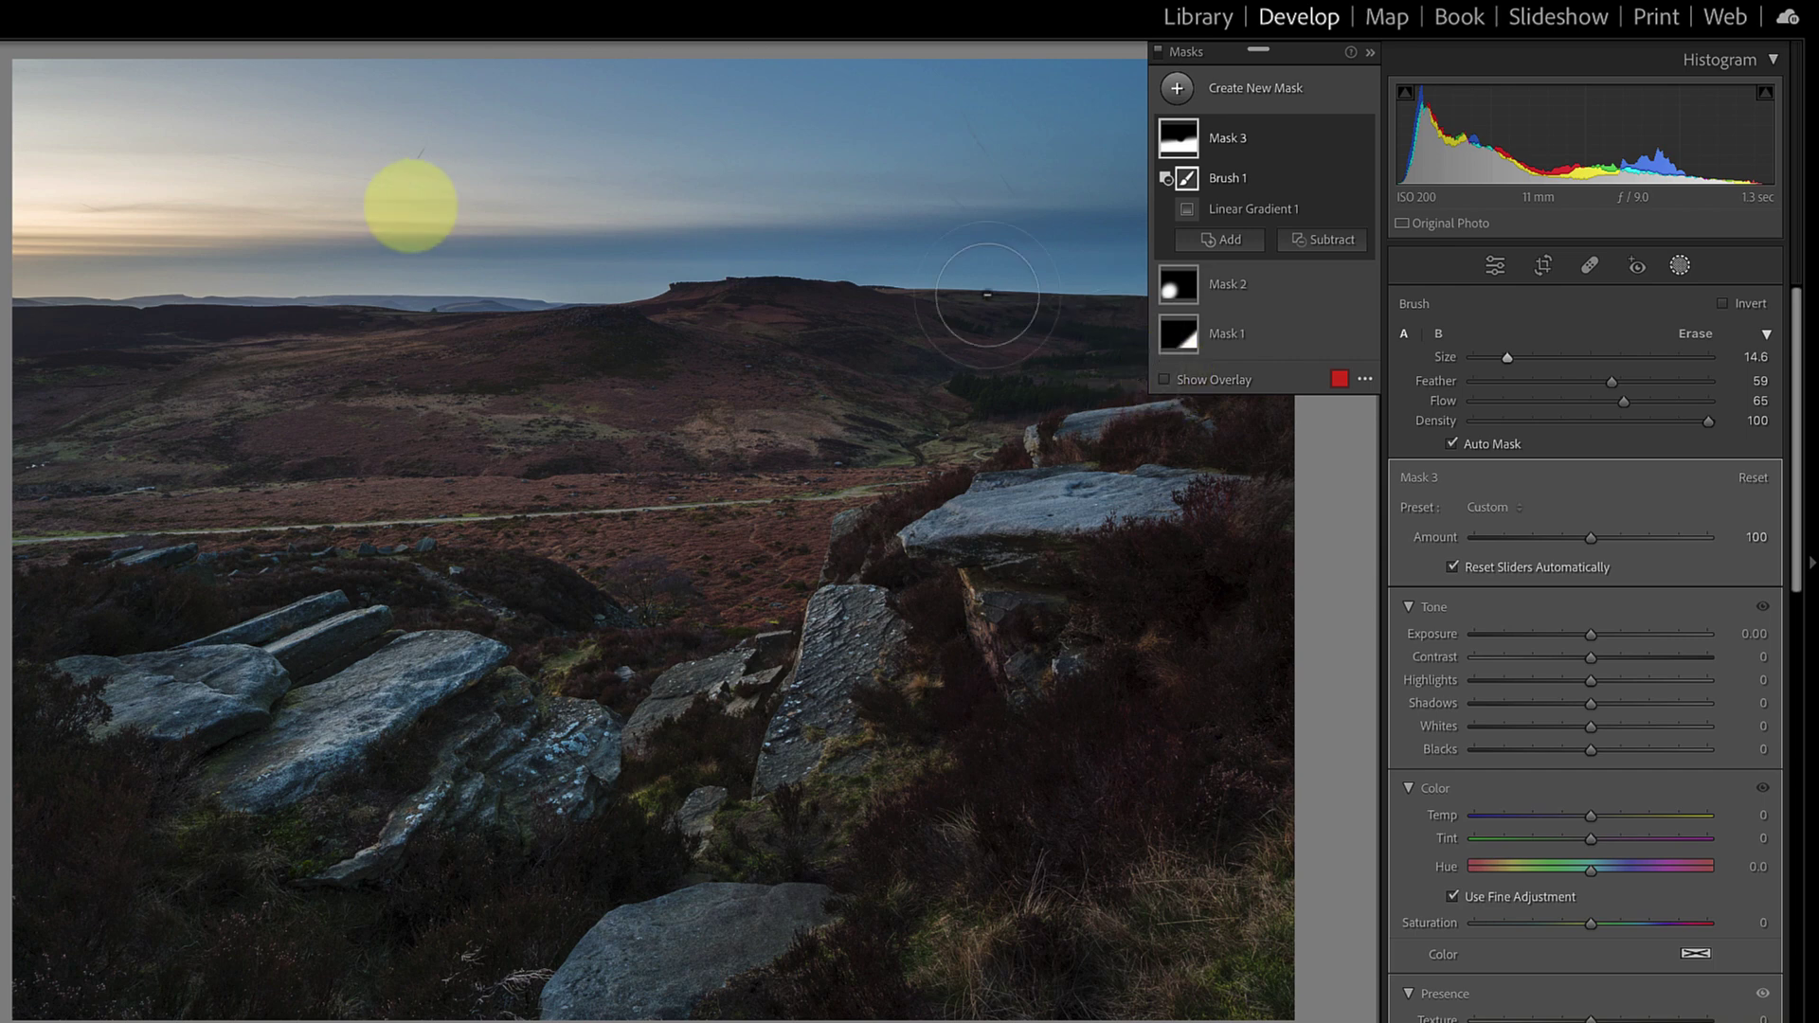
# Step: Add a Select Sky mask with Exposure -0.25, Contrast 17 and Dehaze 13
pyautogui.click(1177, 90)
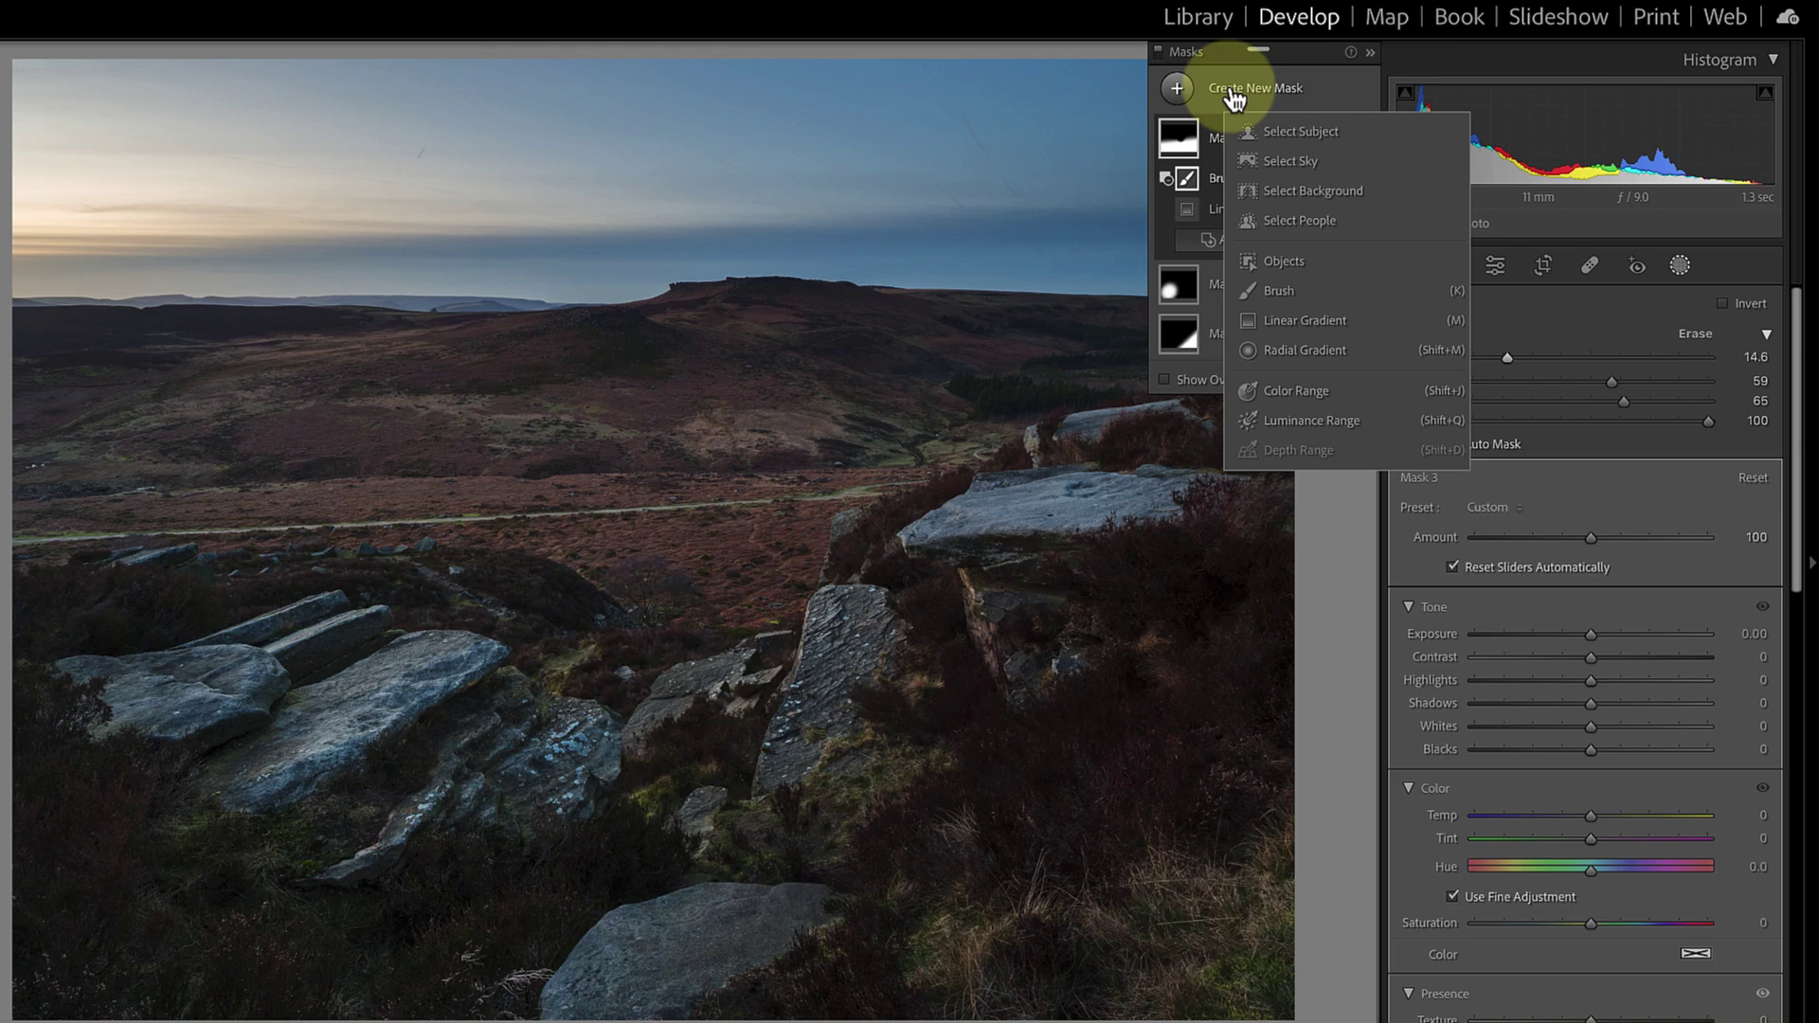
pyautogui.click(1310, 163)
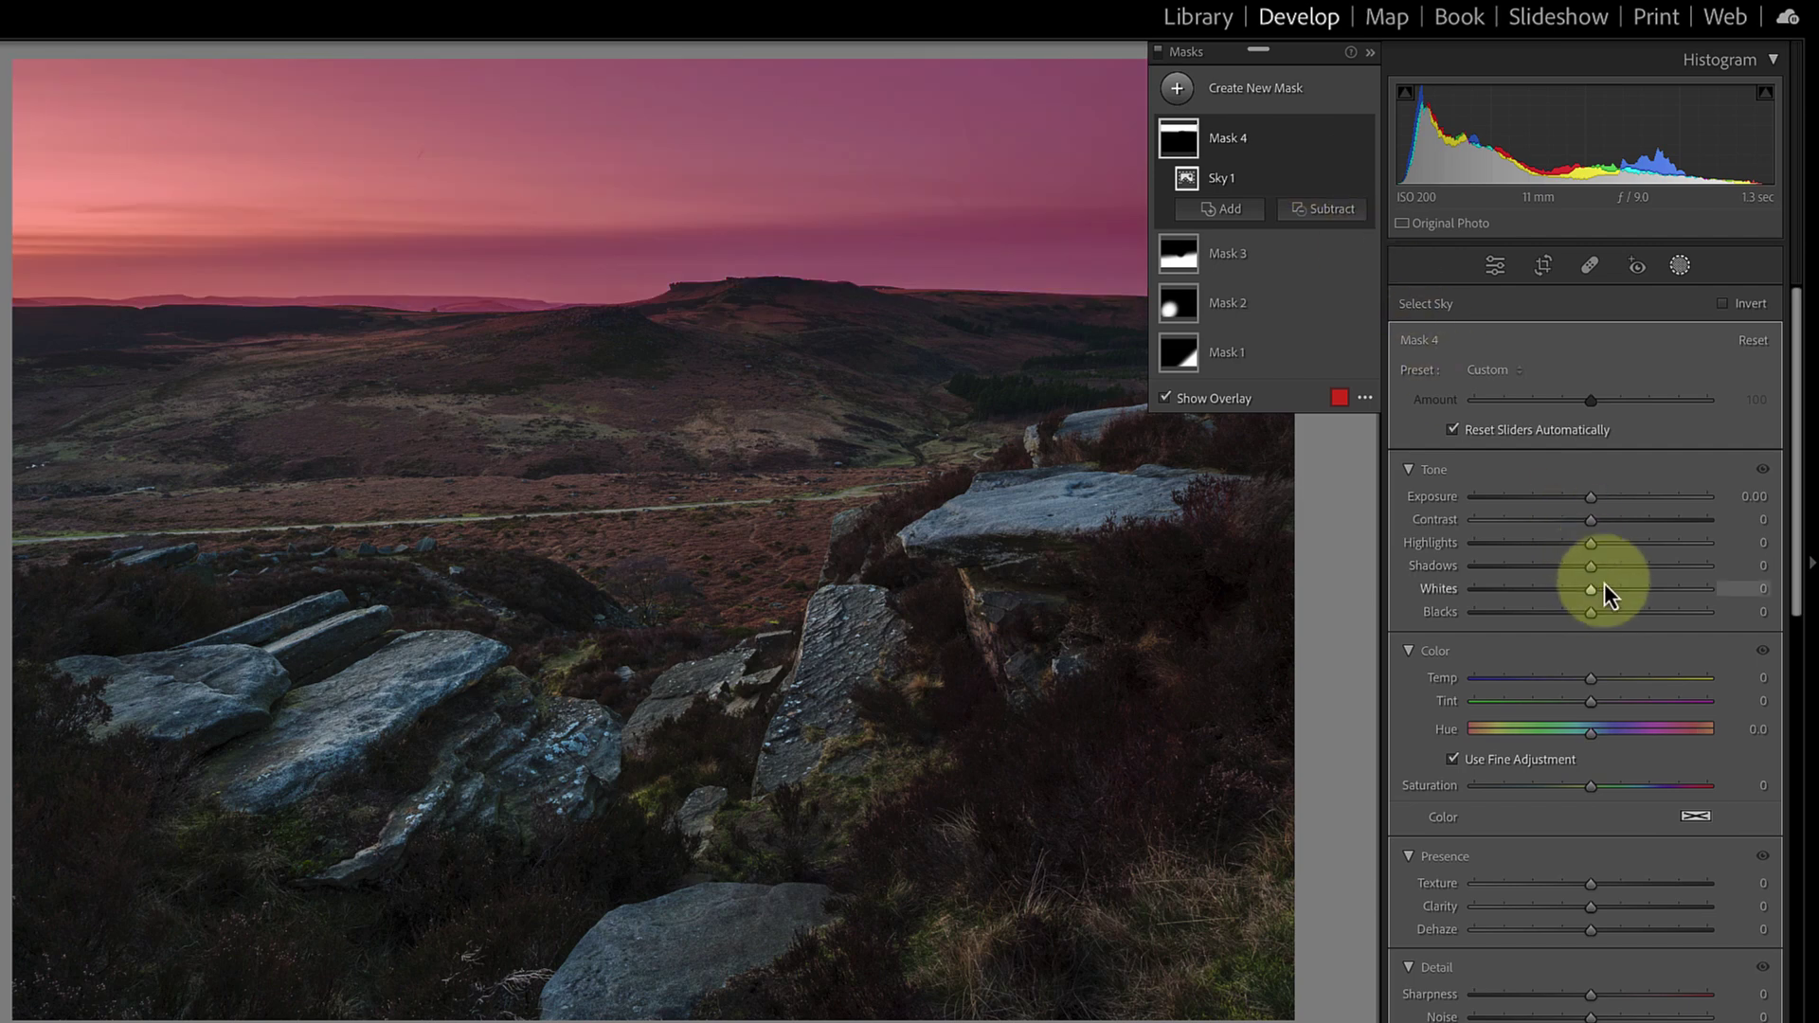
pyautogui.moveTo(1594, 501); pyautogui.dragTo(1616, 523)
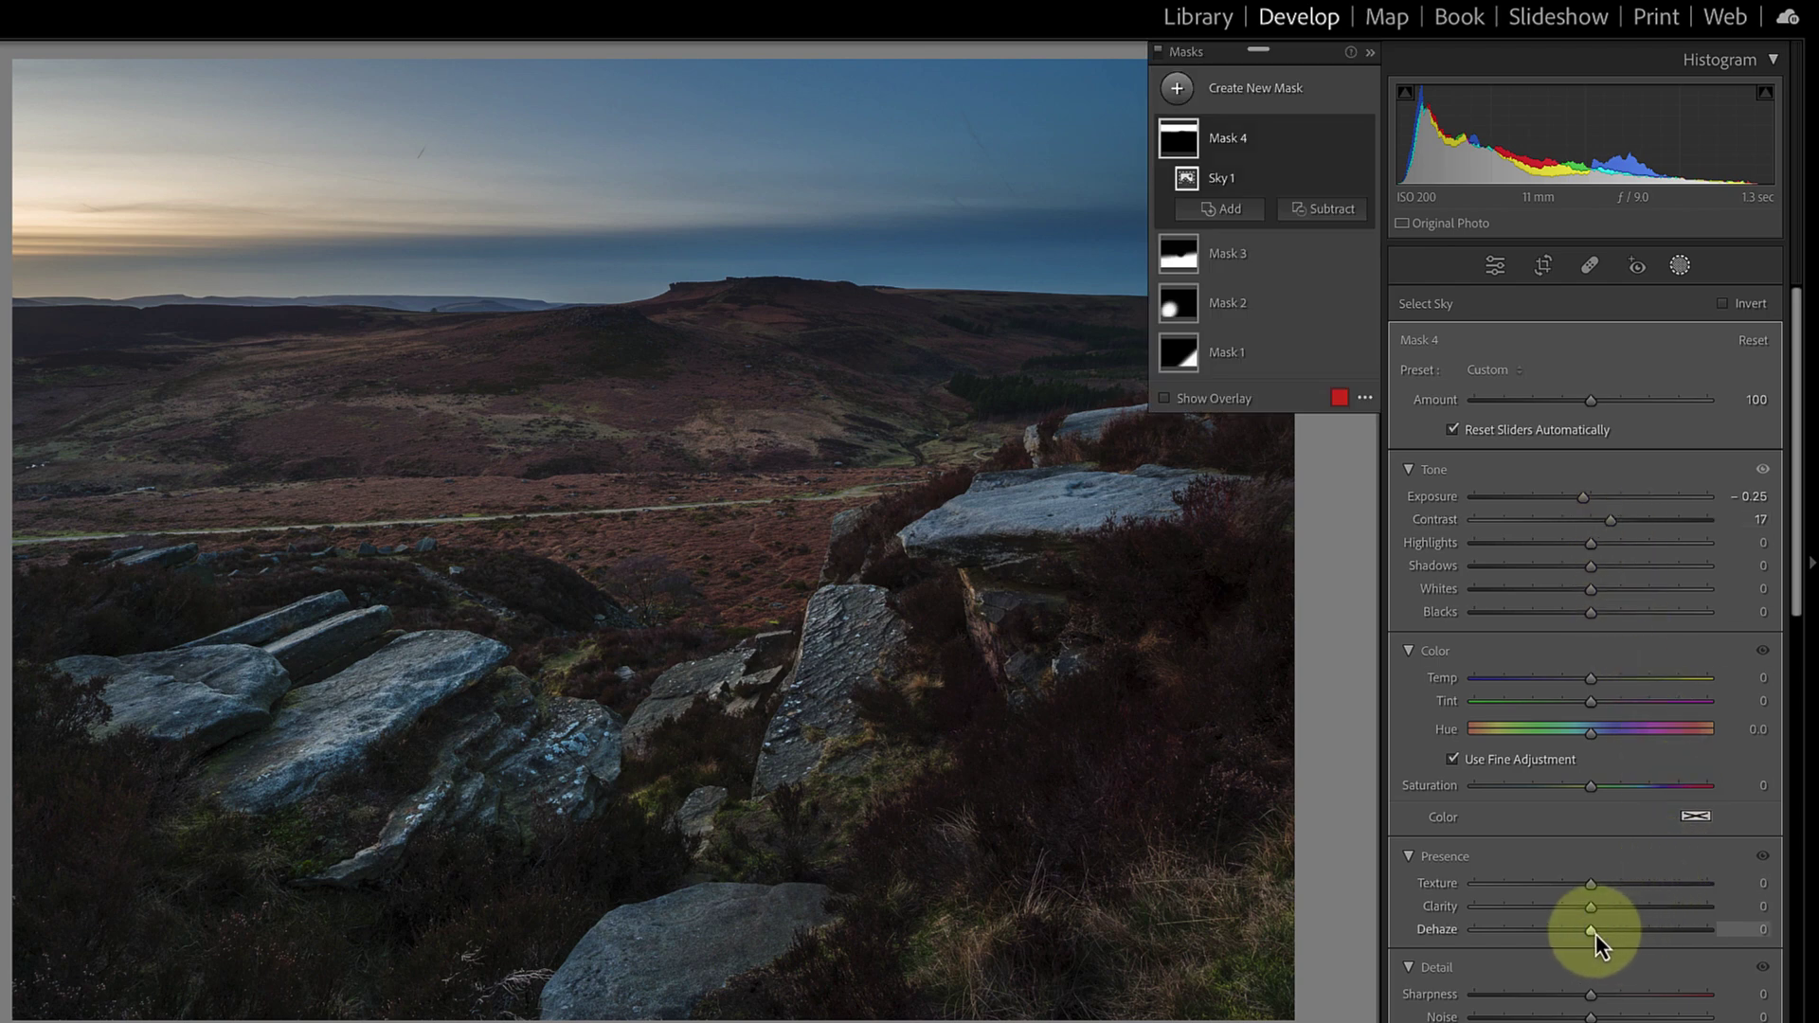
pyautogui.moveTo(1591, 932); pyautogui.dragTo(1606, 930)
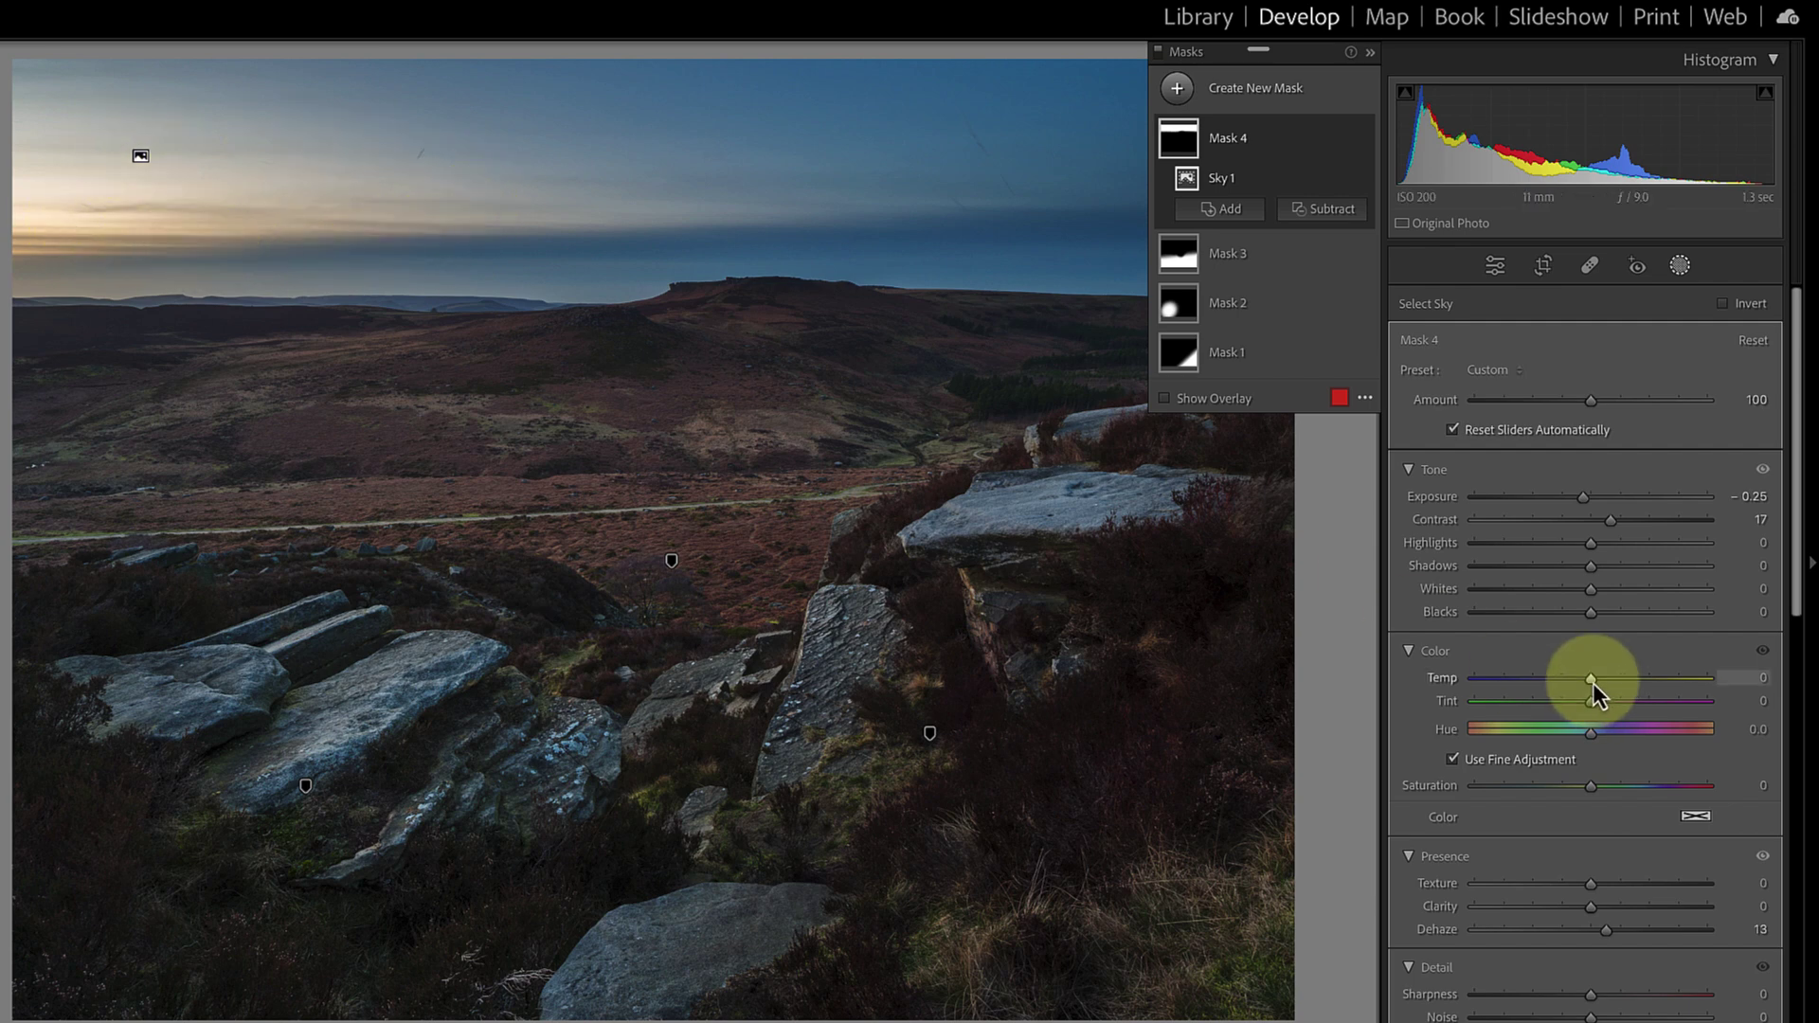
pyautogui.moveTo(1594, 679); pyautogui.dragTo(1617, 678)
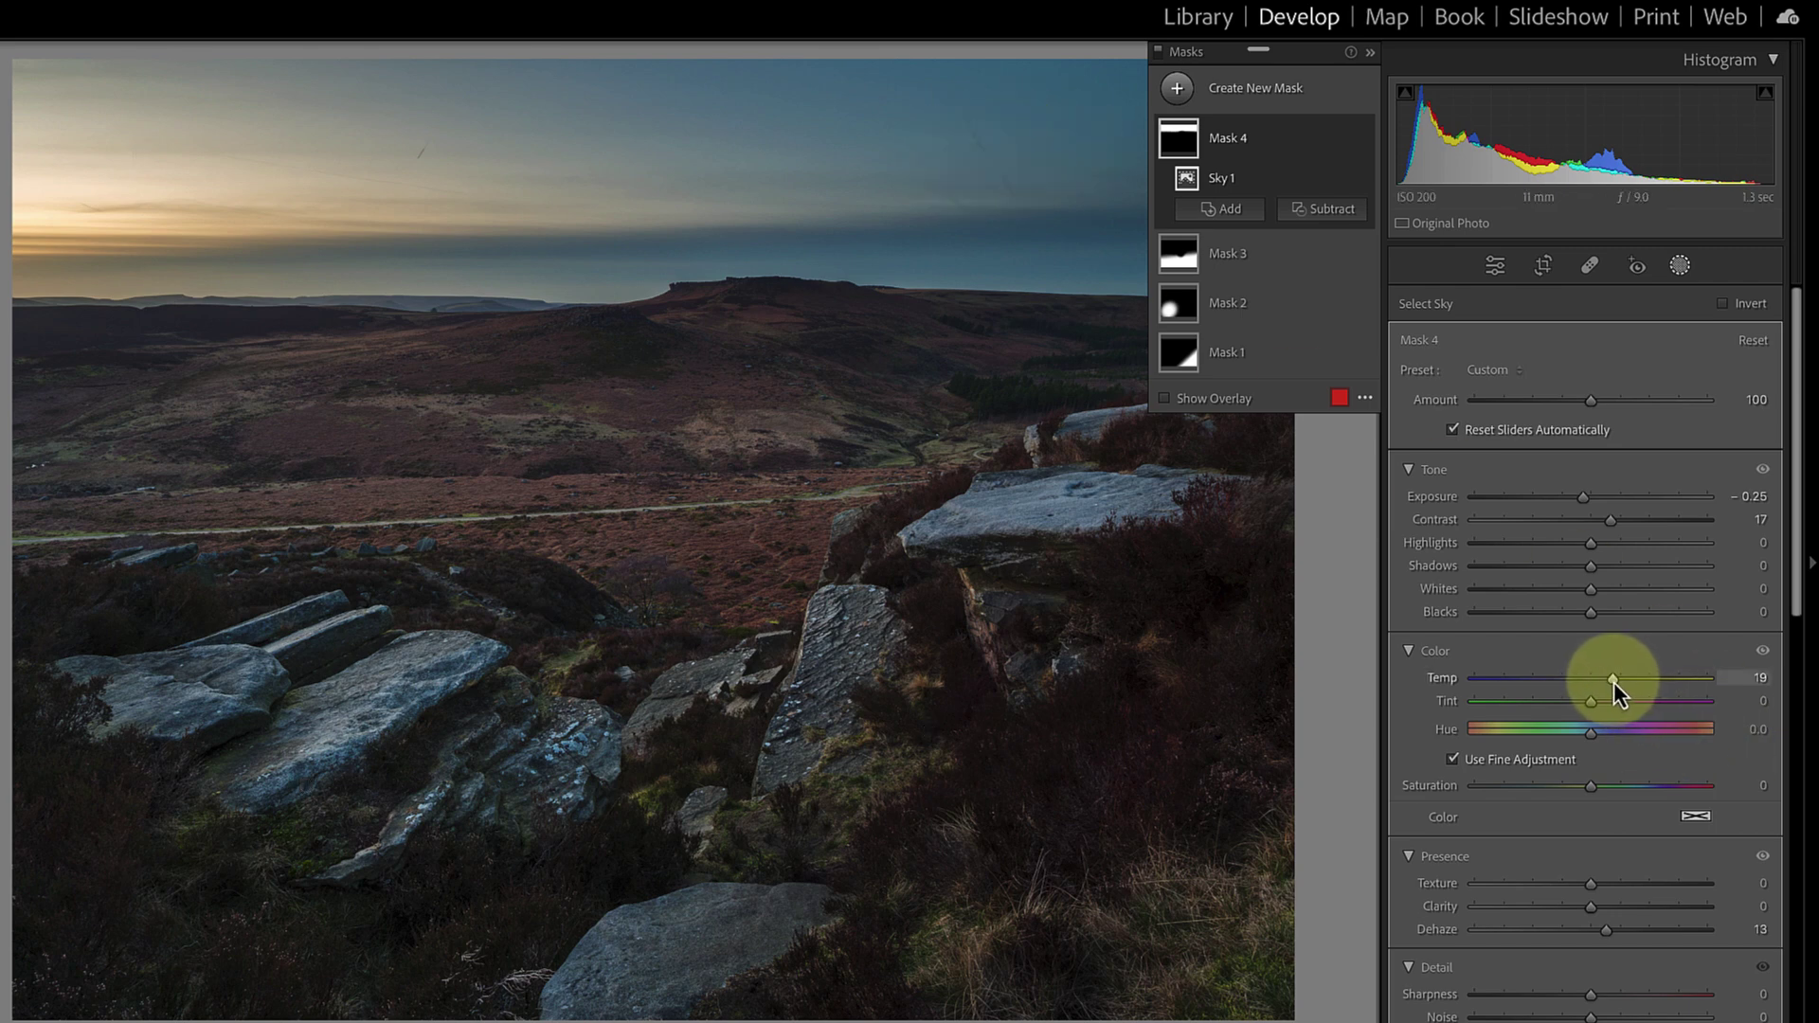
pyautogui.moveTo(1613, 682); pyautogui.dragTo(1579, 680)
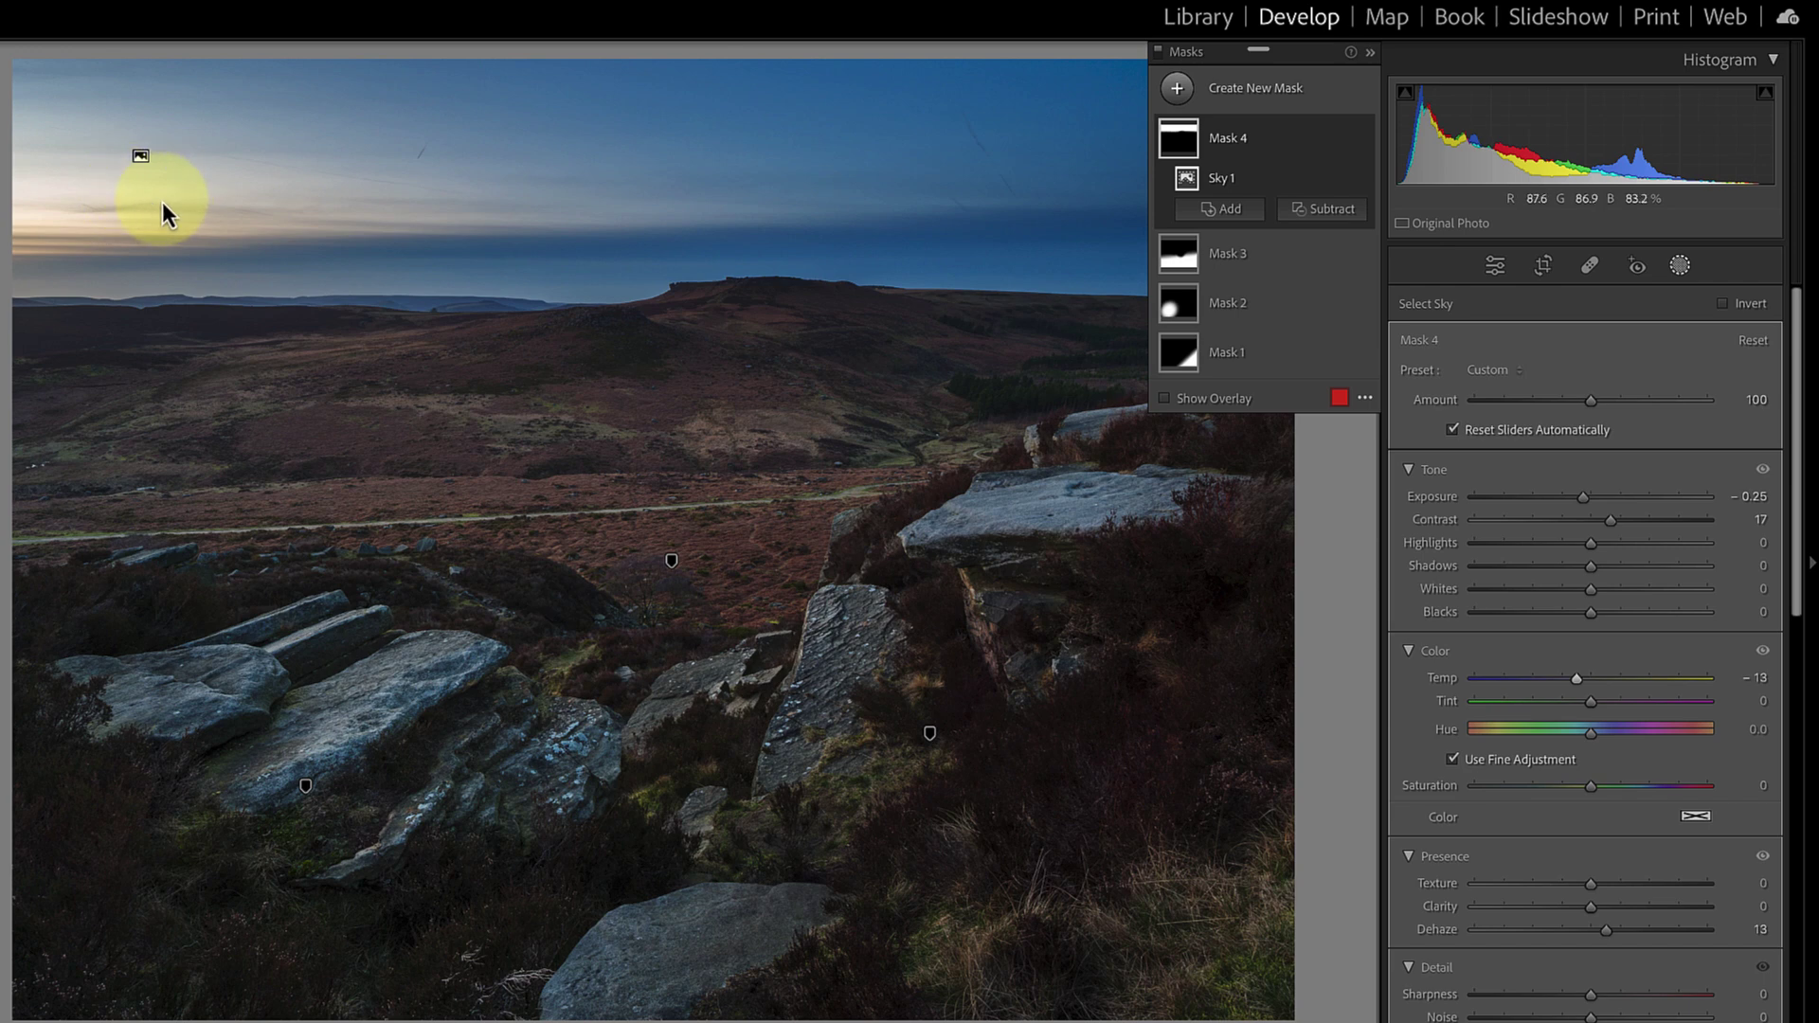
# Step: Reset the sky temperature to 0 and intersect the sky mask with a right-side linear gradient
pyautogui.doubleClick(1584, 682)
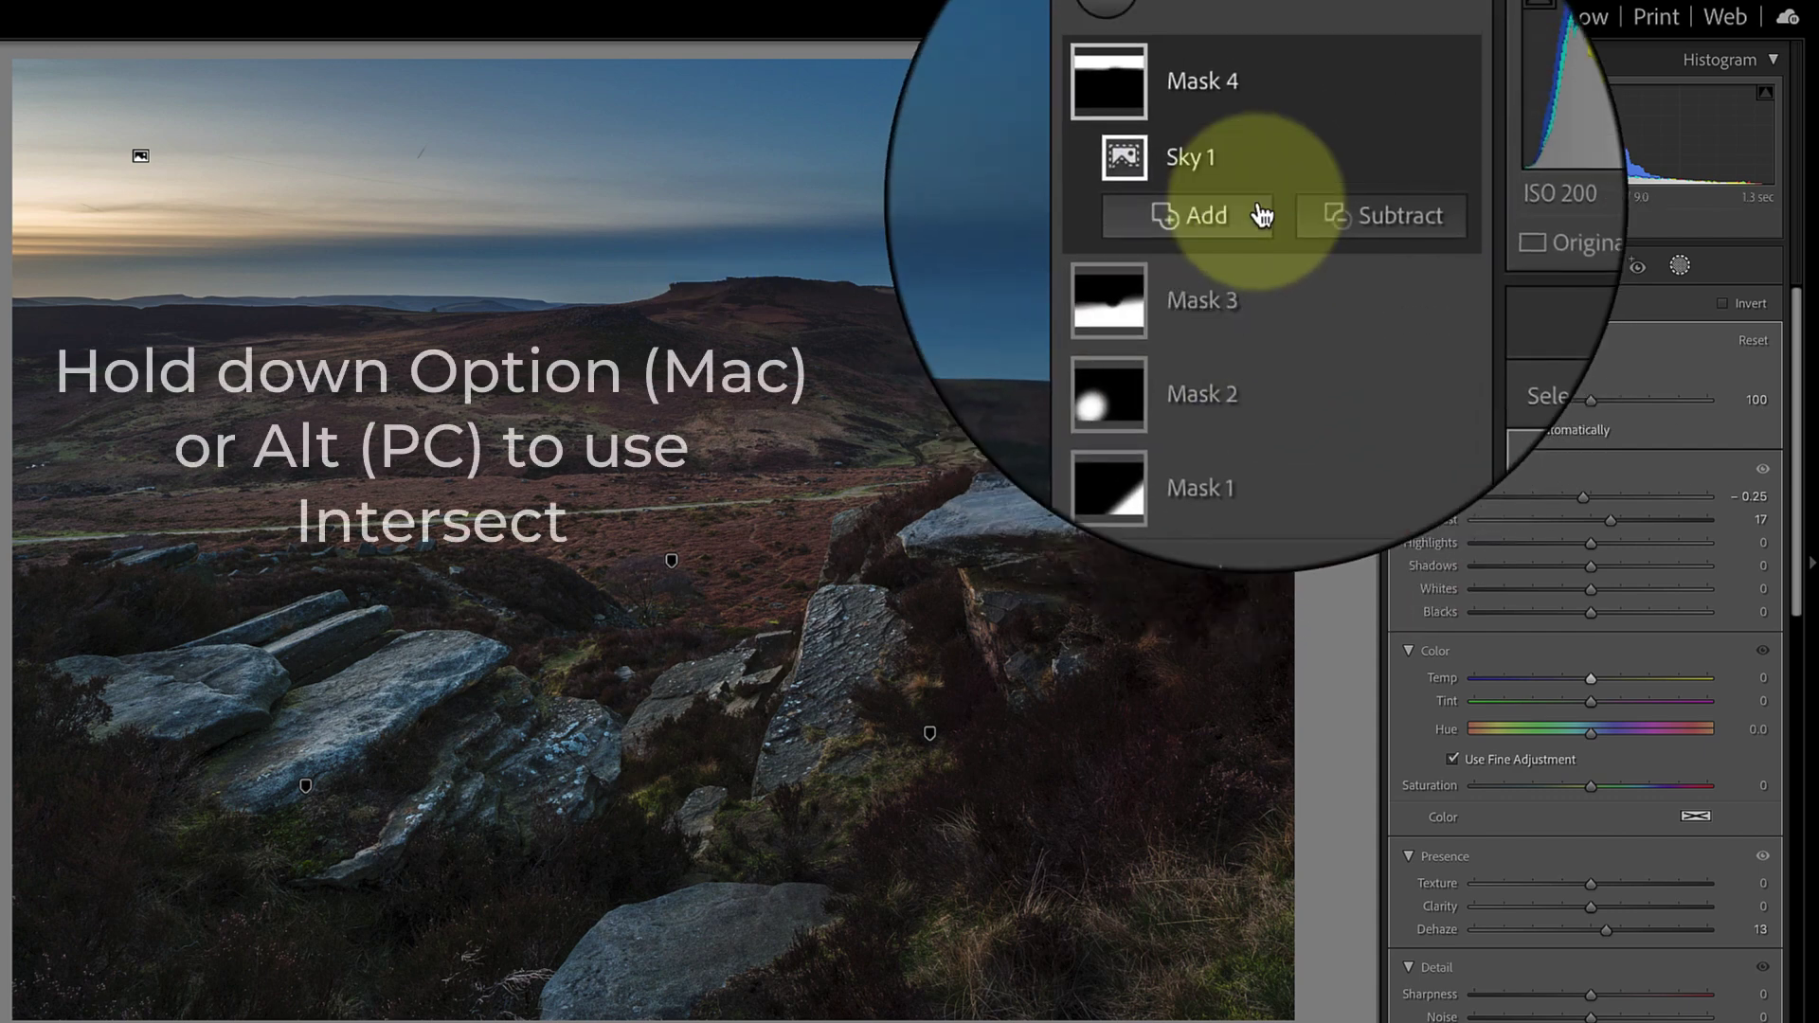
pyautogui.press('alt')
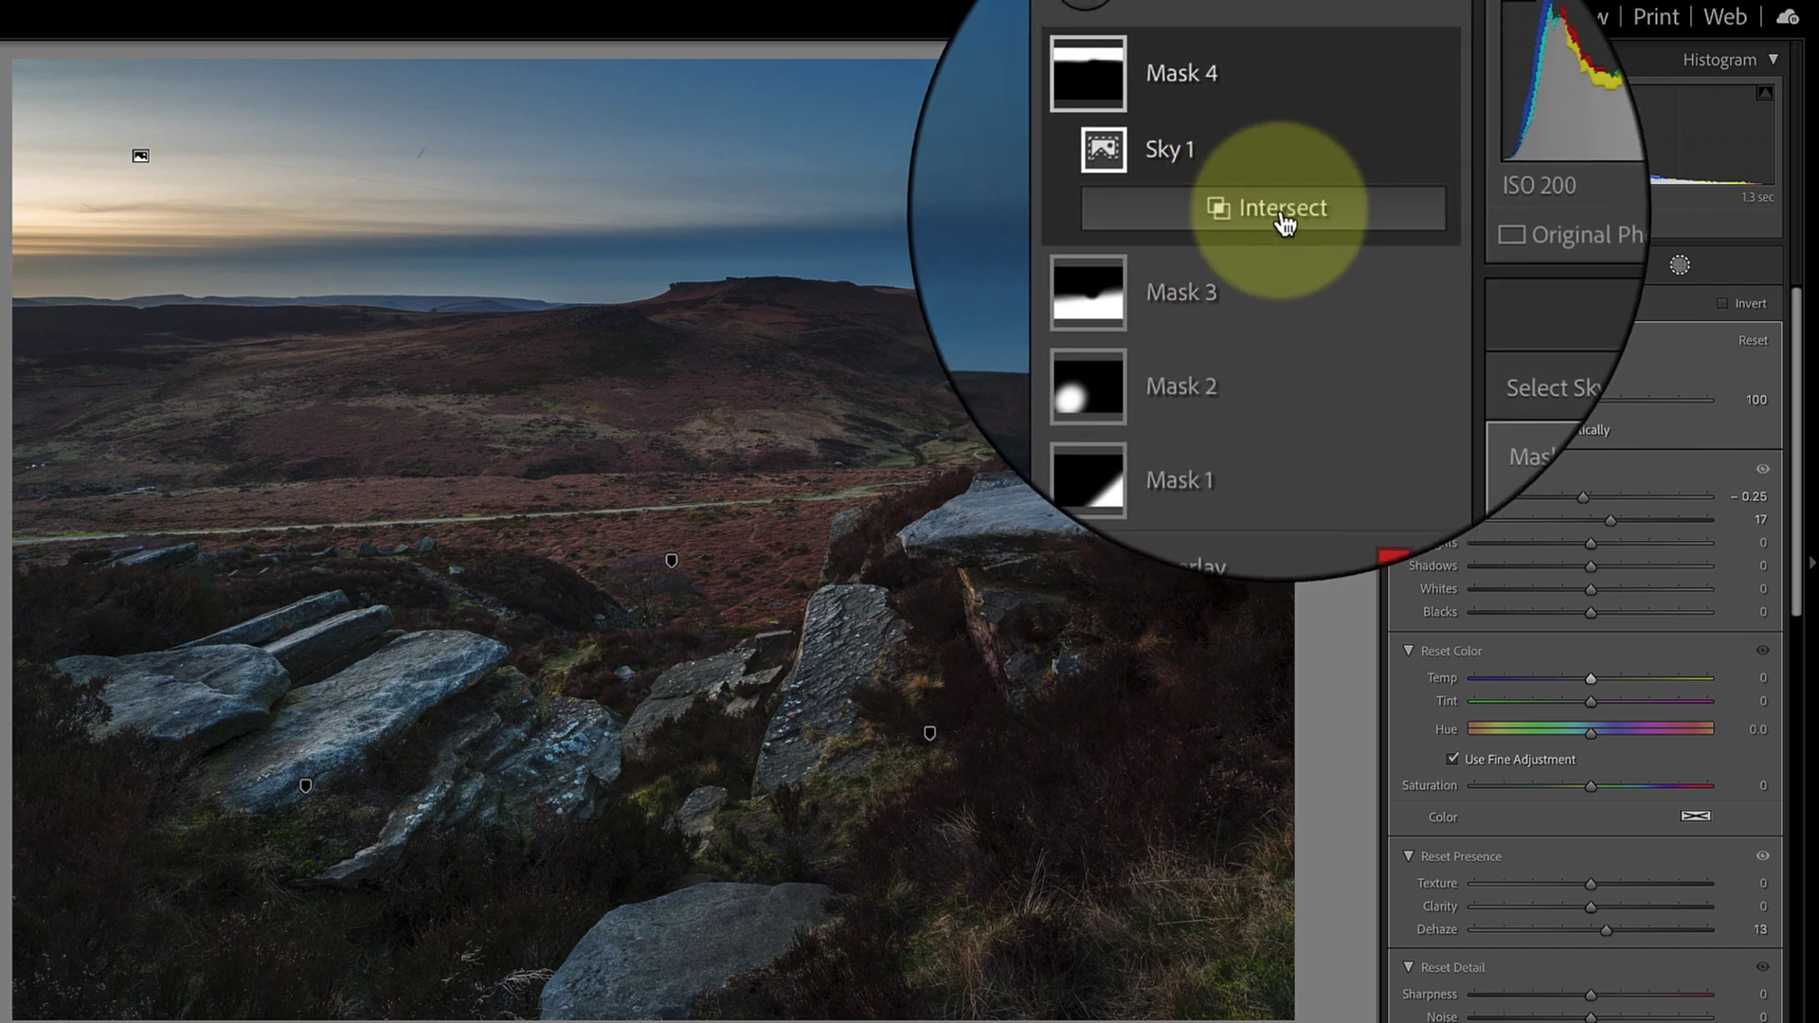
pyautogui.keyDown('alt'); pyautogui.click(1282, 218); pyautogui.keyUp('alt')
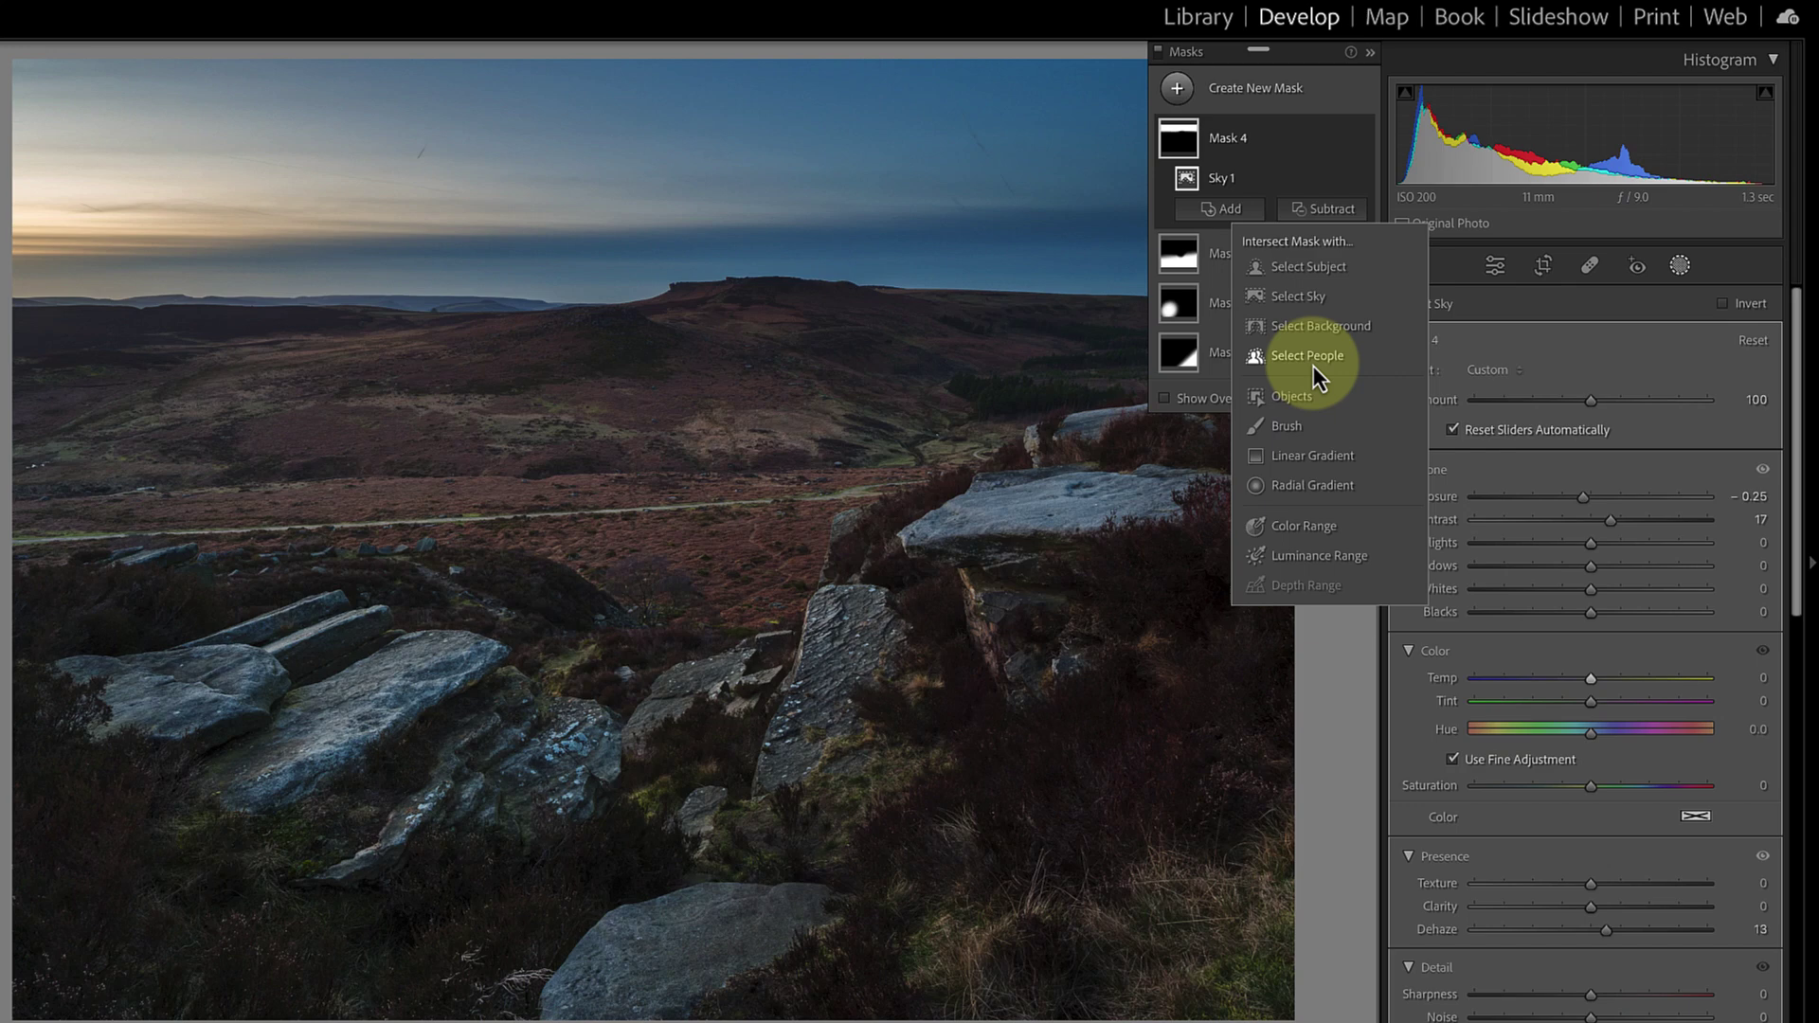
pyautogui.click(1326, 457)
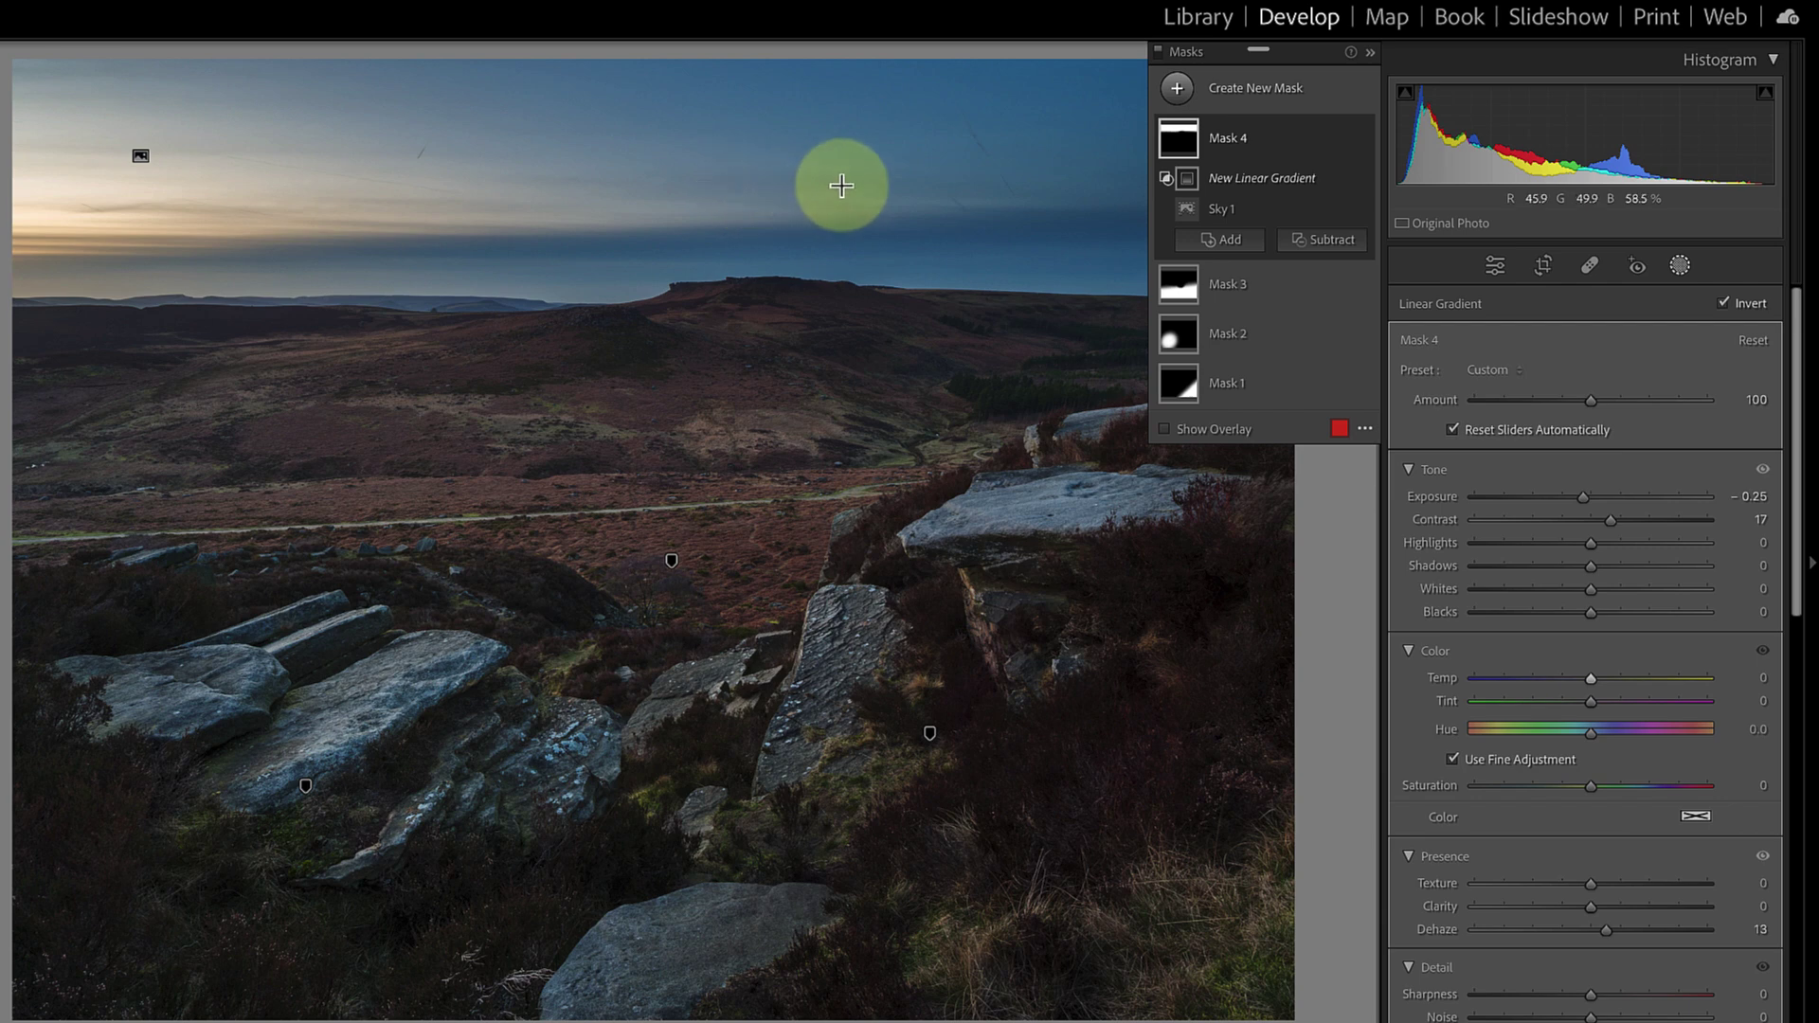
pyautogui.moveTo(841, 185); pyautogui.dragTo(592, 189)
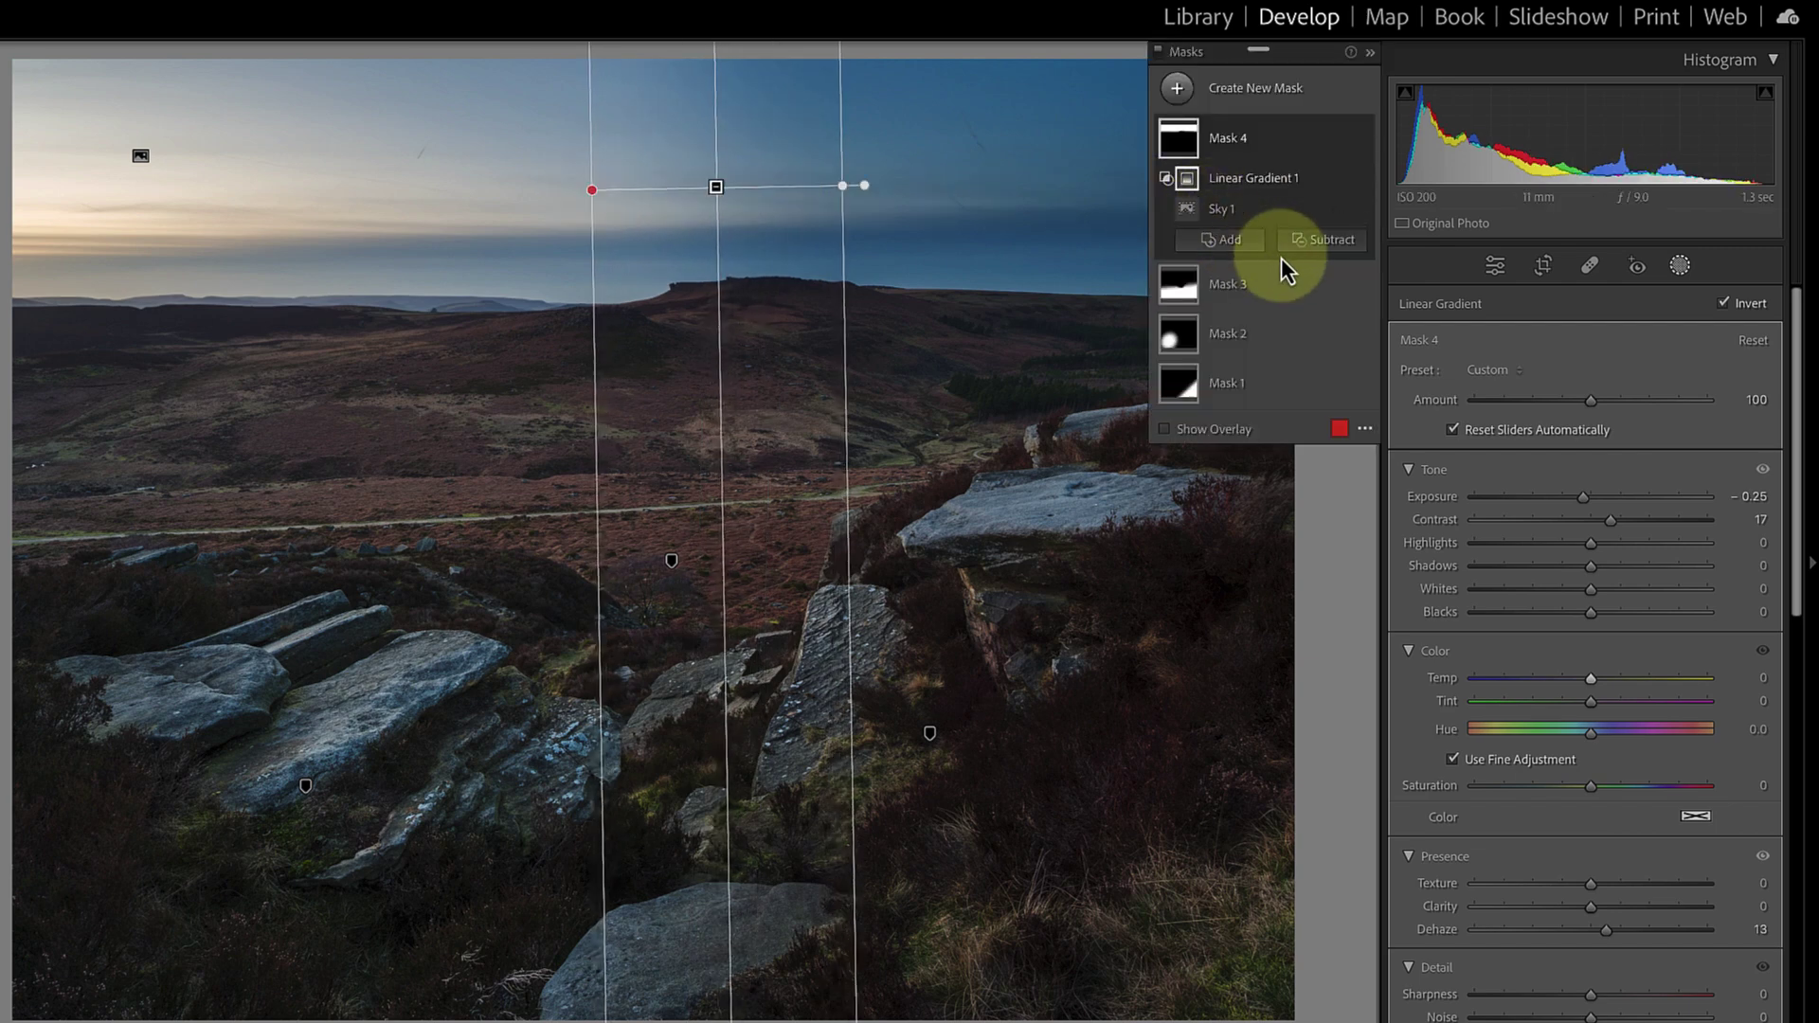
pyautogui.click(1169, 432)
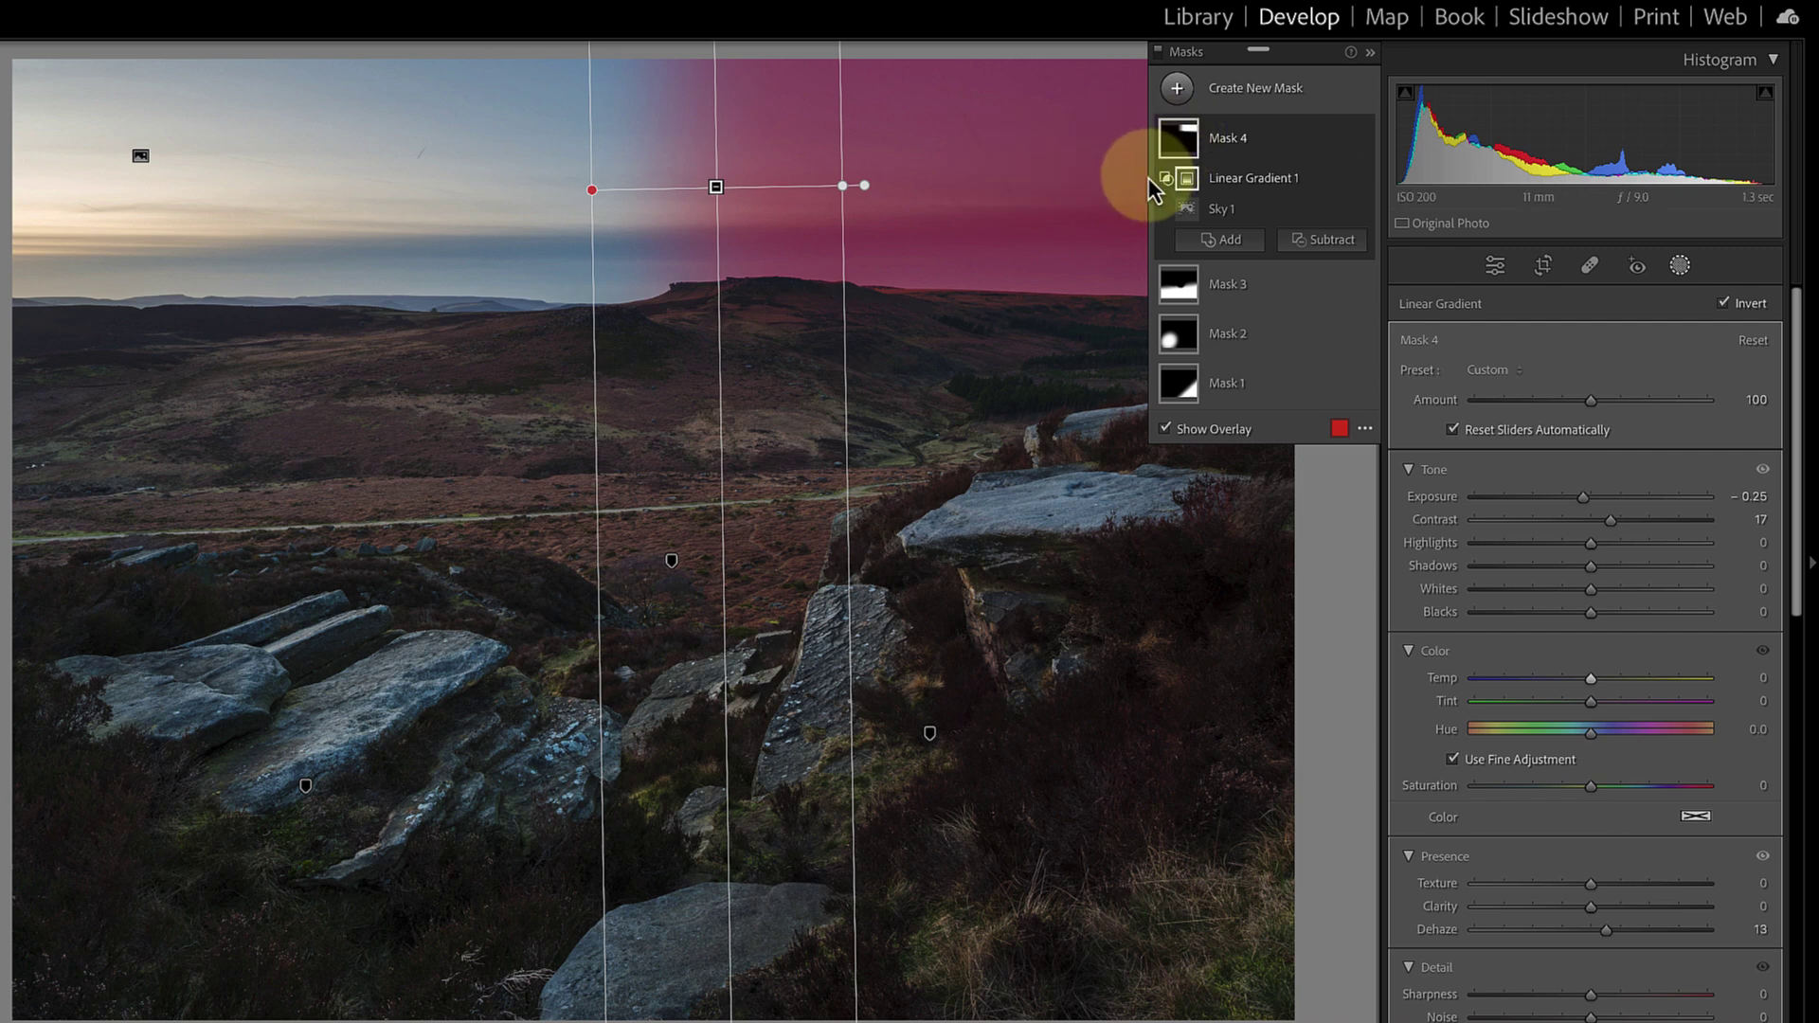
# Step: With the overlay hidden, cool the restricted sky to Temp -12 and lift Shadows to 25
pyautogui.click(1163, 429)
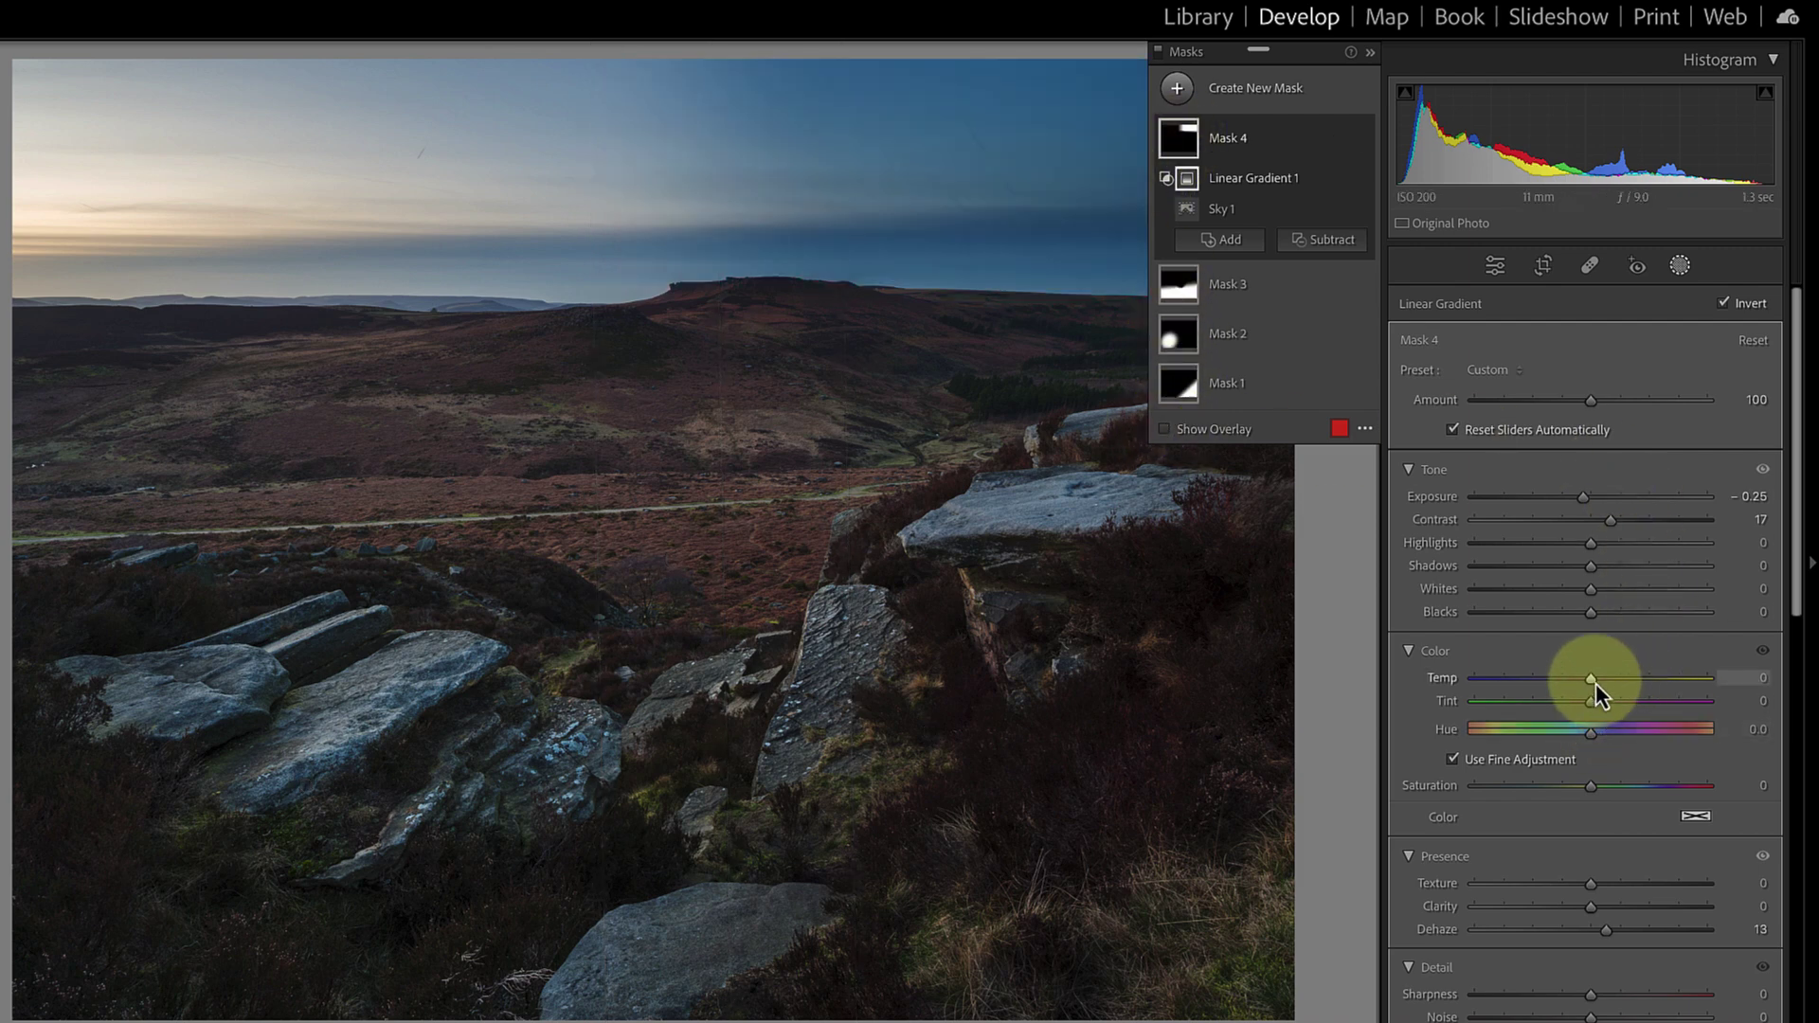
pyautogui.moveTo(1591, 679); pyautogui.dragTo(1579, 681)
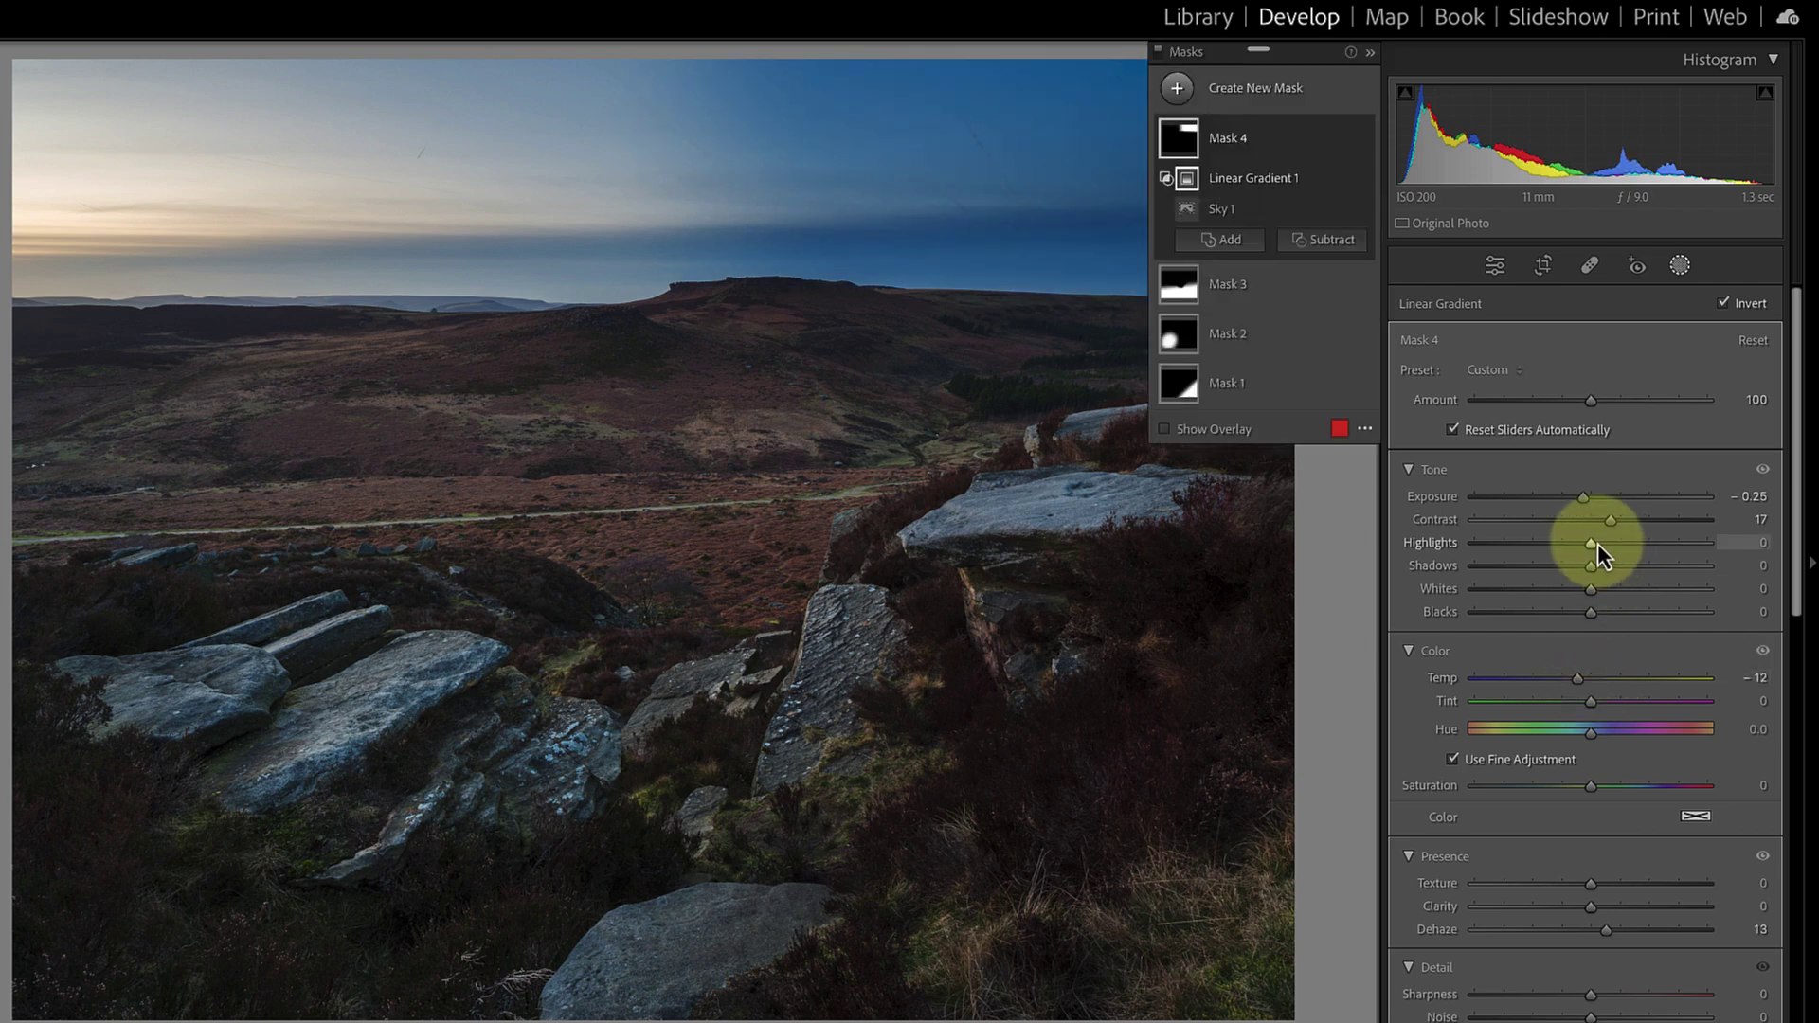
pyautogui.moveTo(1595, 545)
pyautogui.mouseDown()
pyautogui.moveTo(1633, 570)
pyautogui.moveTo(1599, 523)
pyautogui.mouseUp()
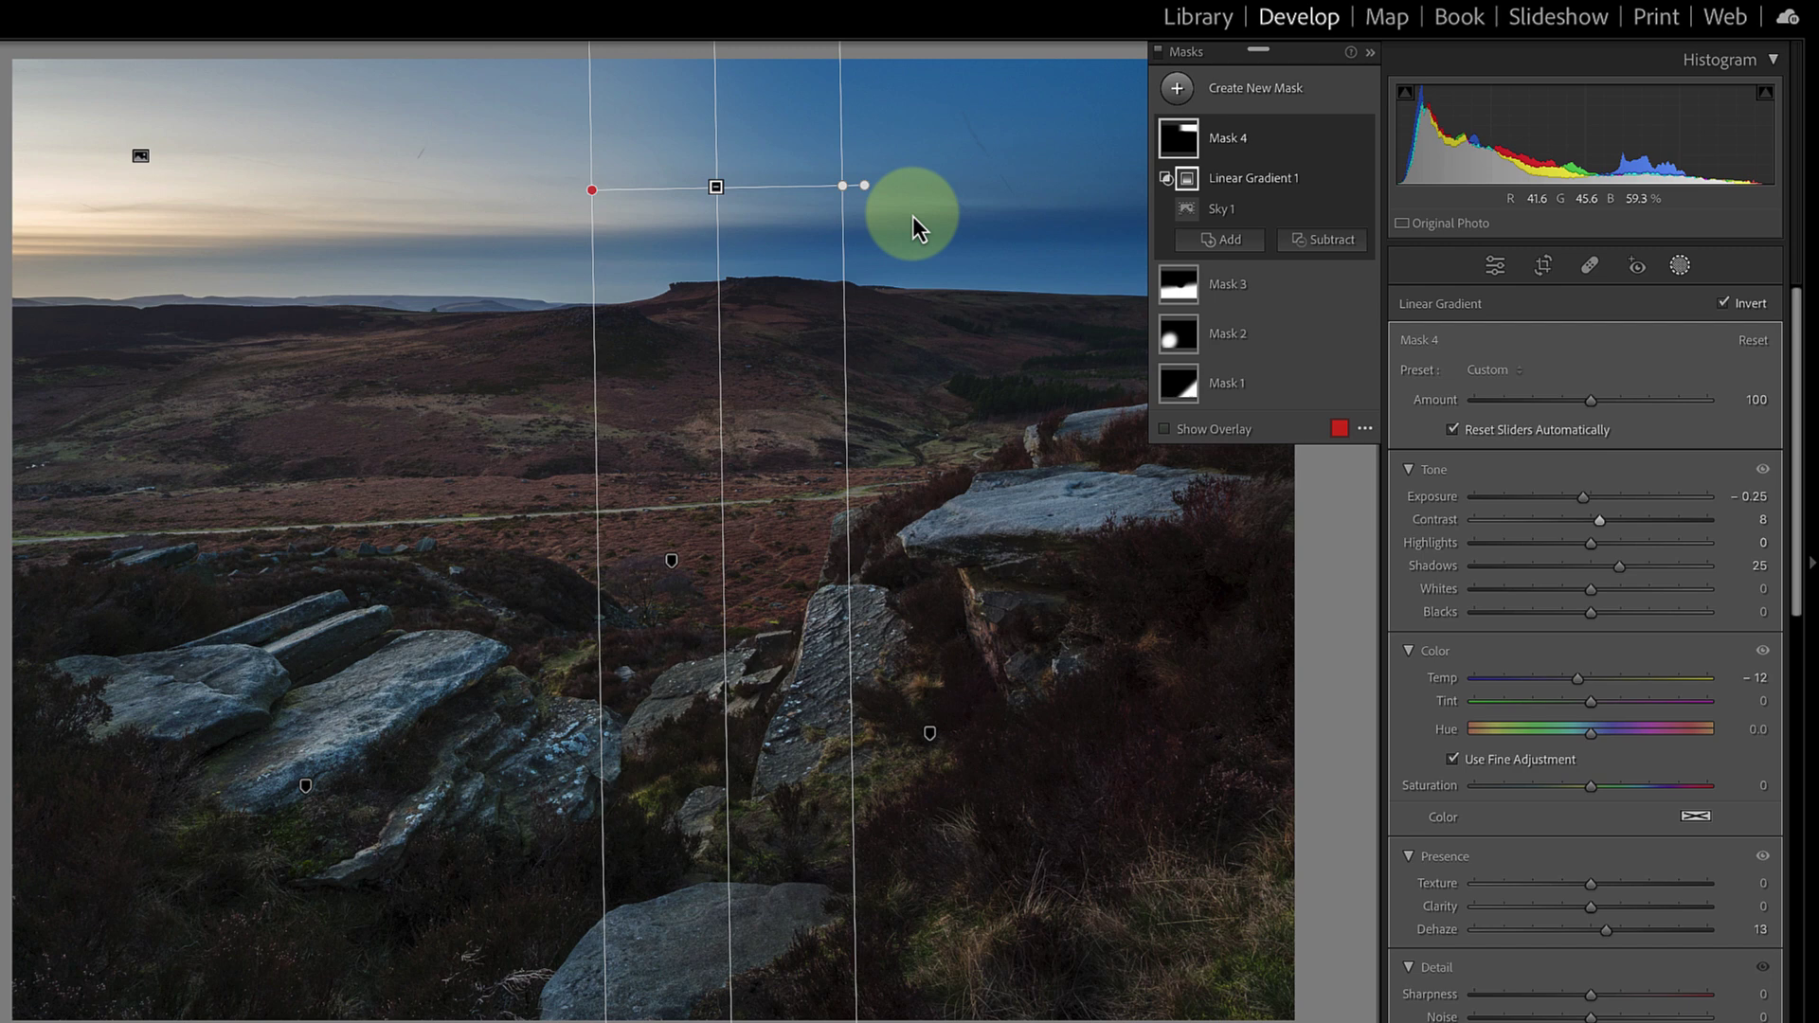
# Step: Duplicate Mask 4 and flip the copy's linear gradient toward the left side of the sky
pyautogui.click(1336, 142)
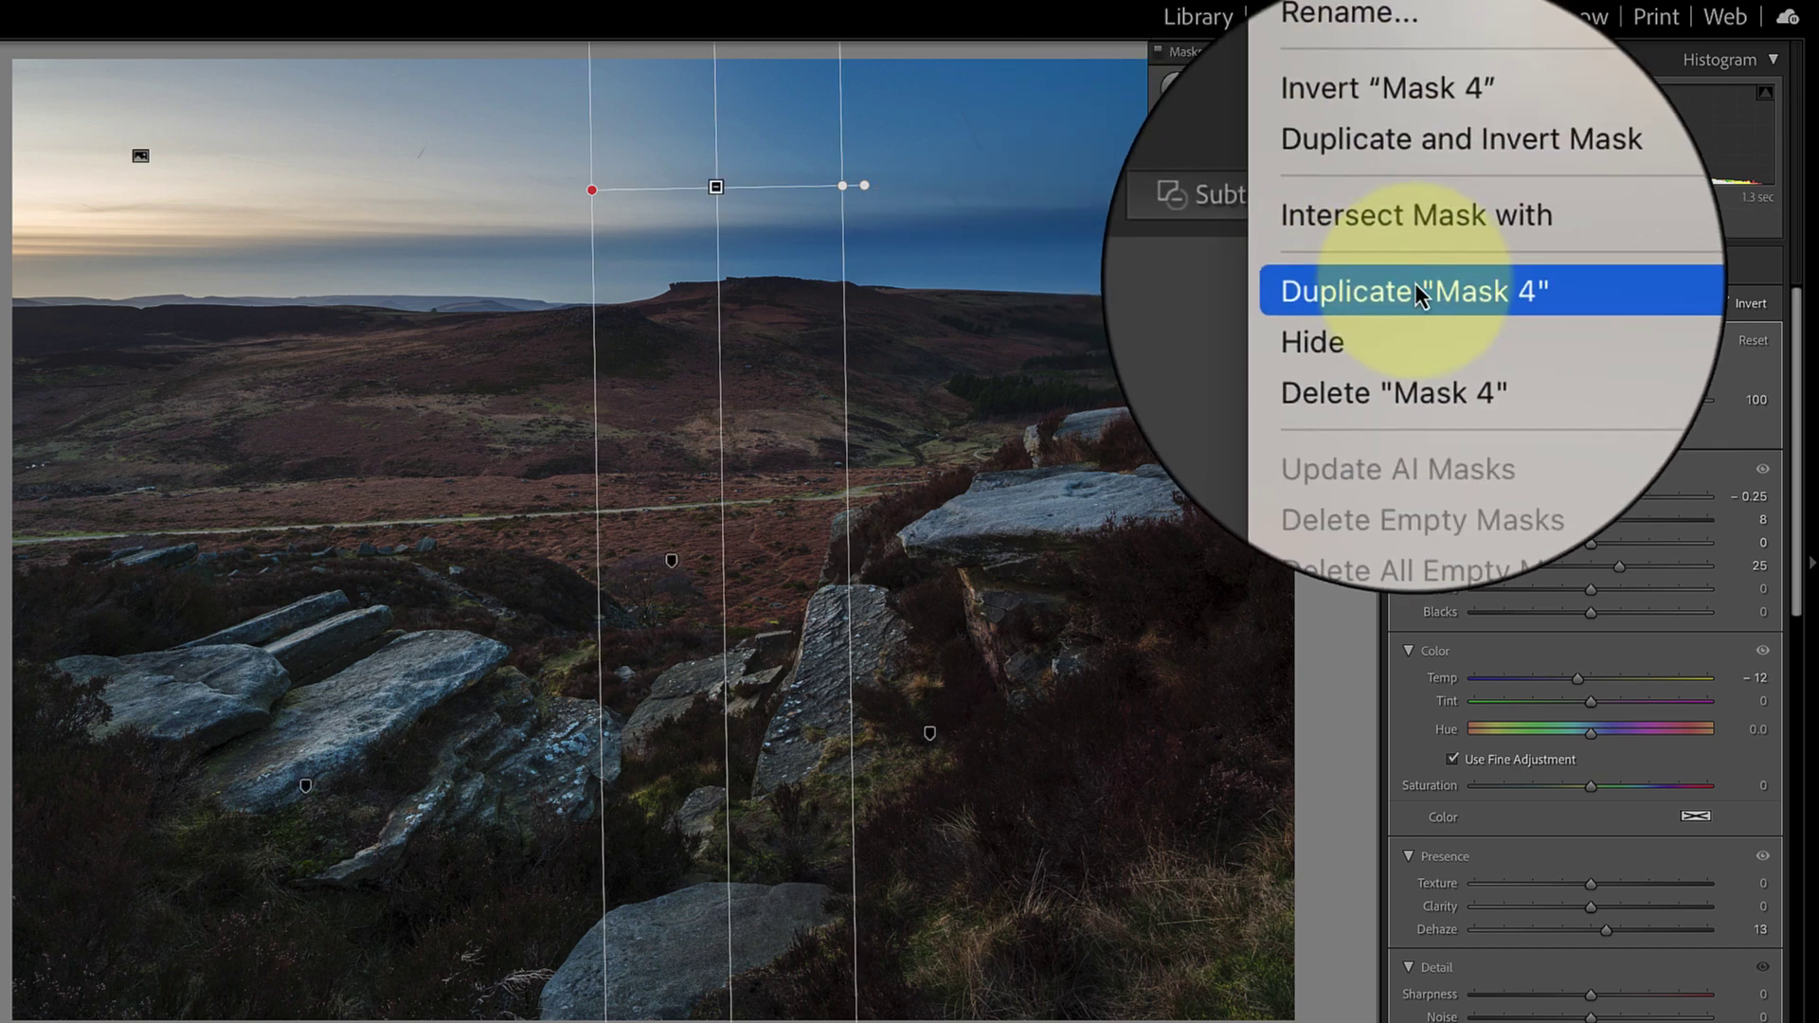
pyautogui.click(1421, 290)
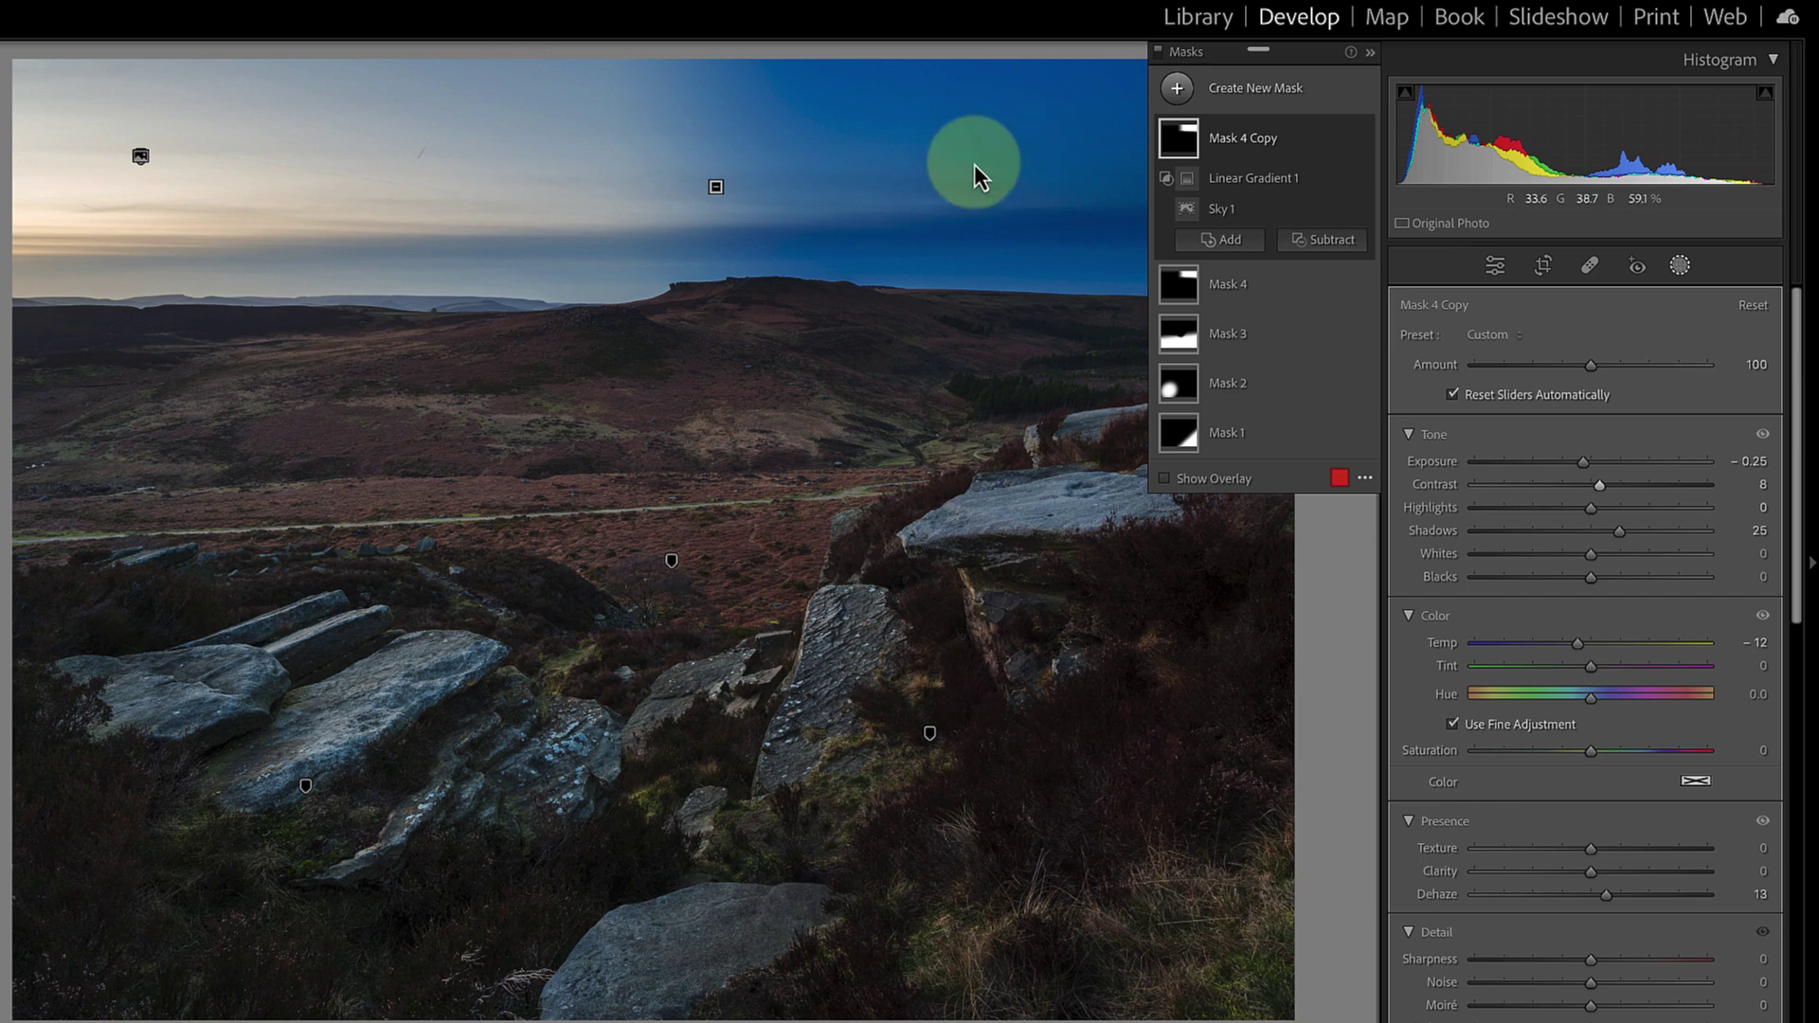
pyautogui.click(717, 187)
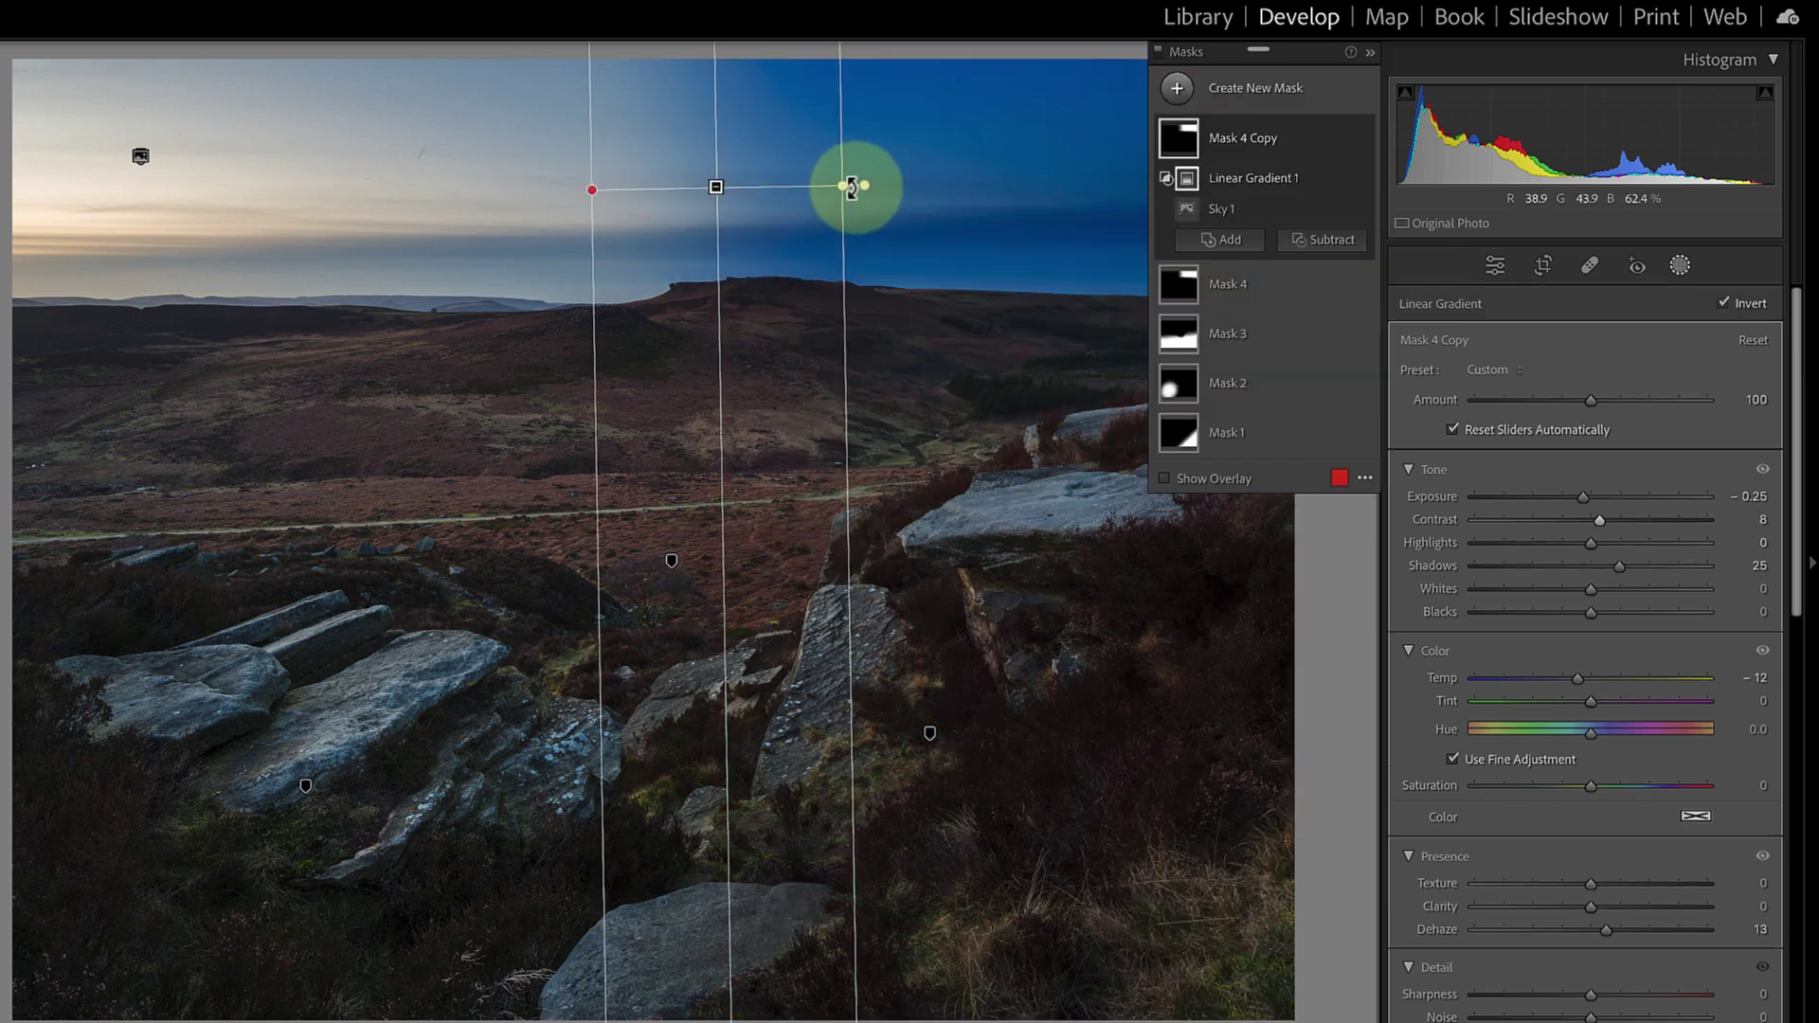
pyautogui.moveTo(852, 185); pyautogui.dragTo(558, 184)
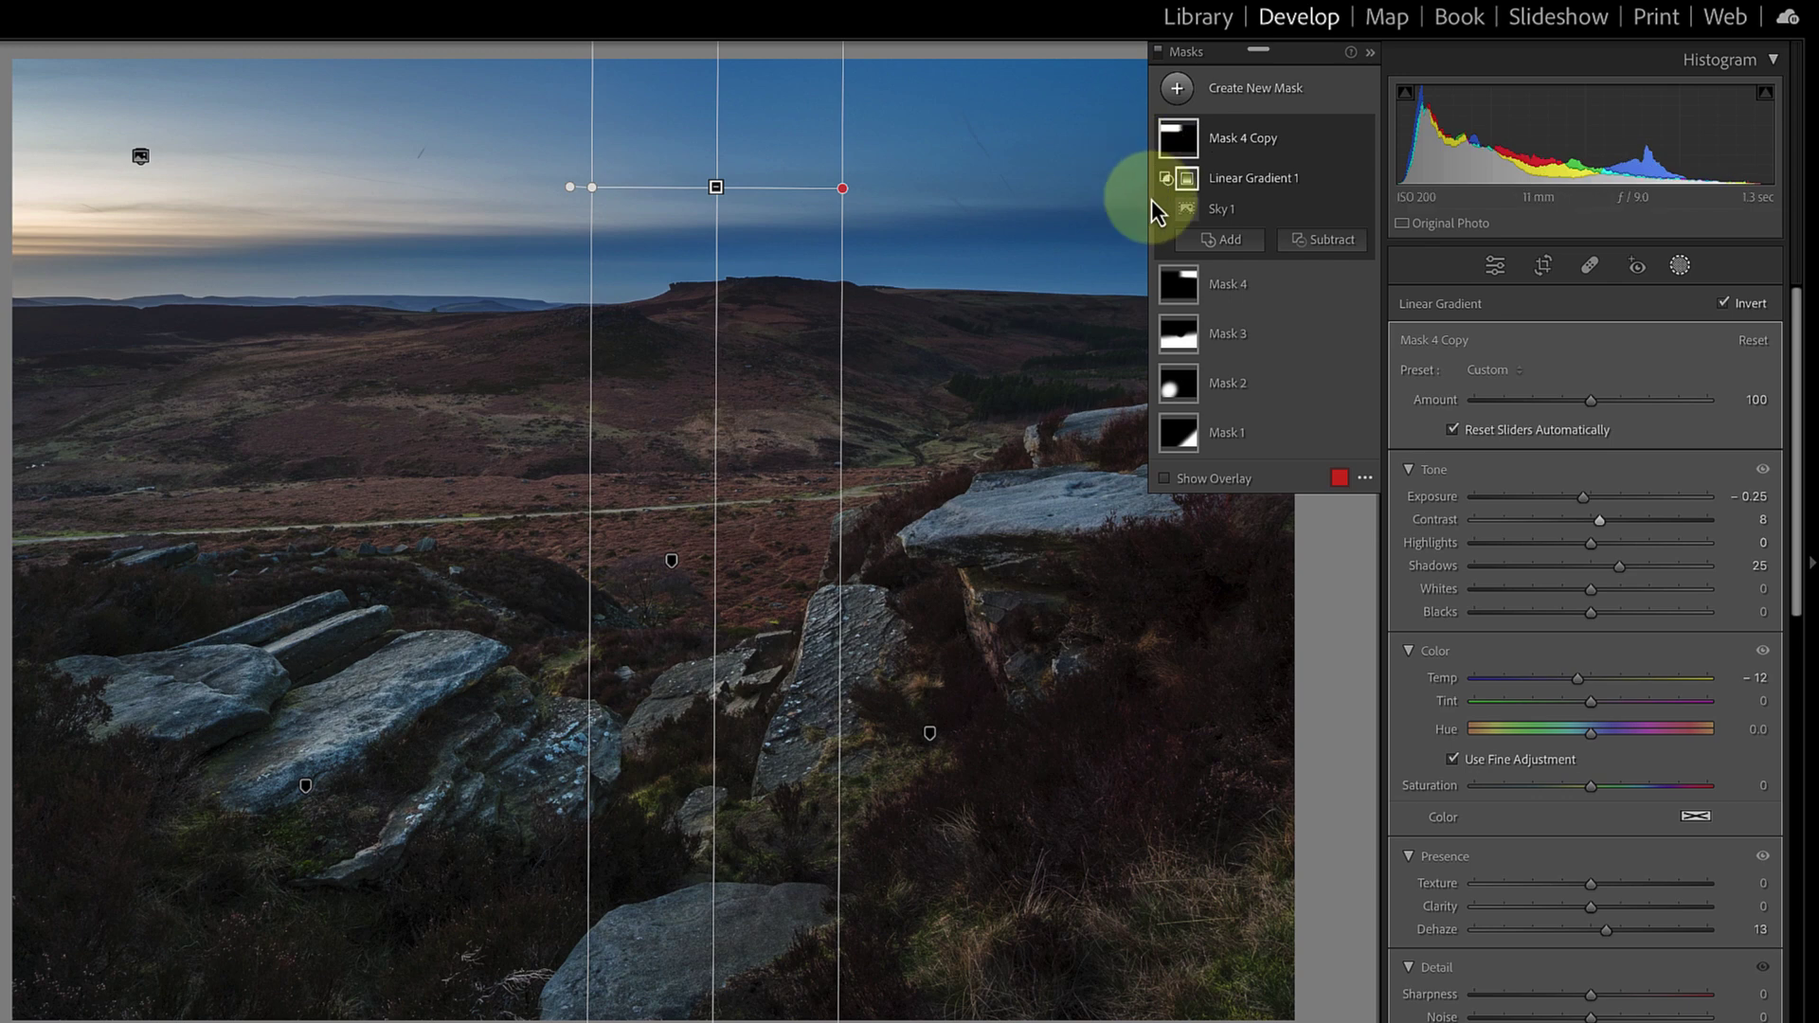
# Step: Tilt the copied gradient slightly, widen its transition and shift it left
pyautogui.click(1165, 478)
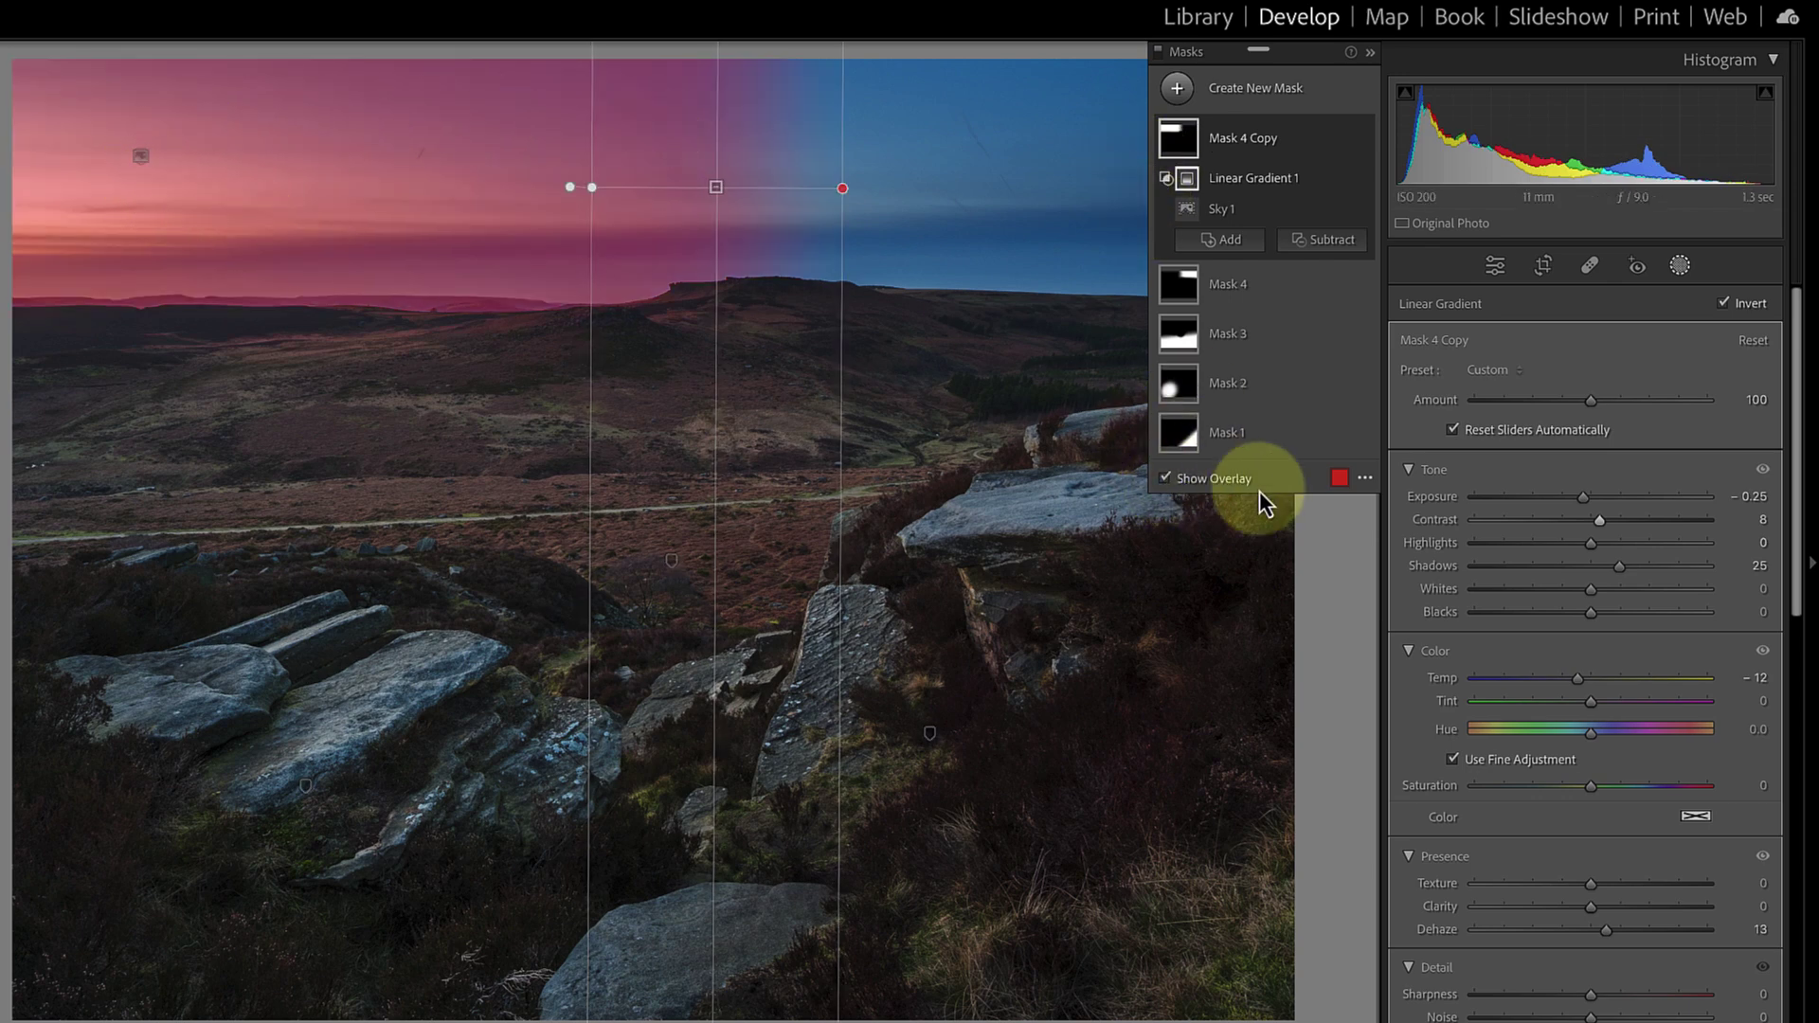
pyautogui.click(1165, 478)
pyautogui.moveTo(720, 190)
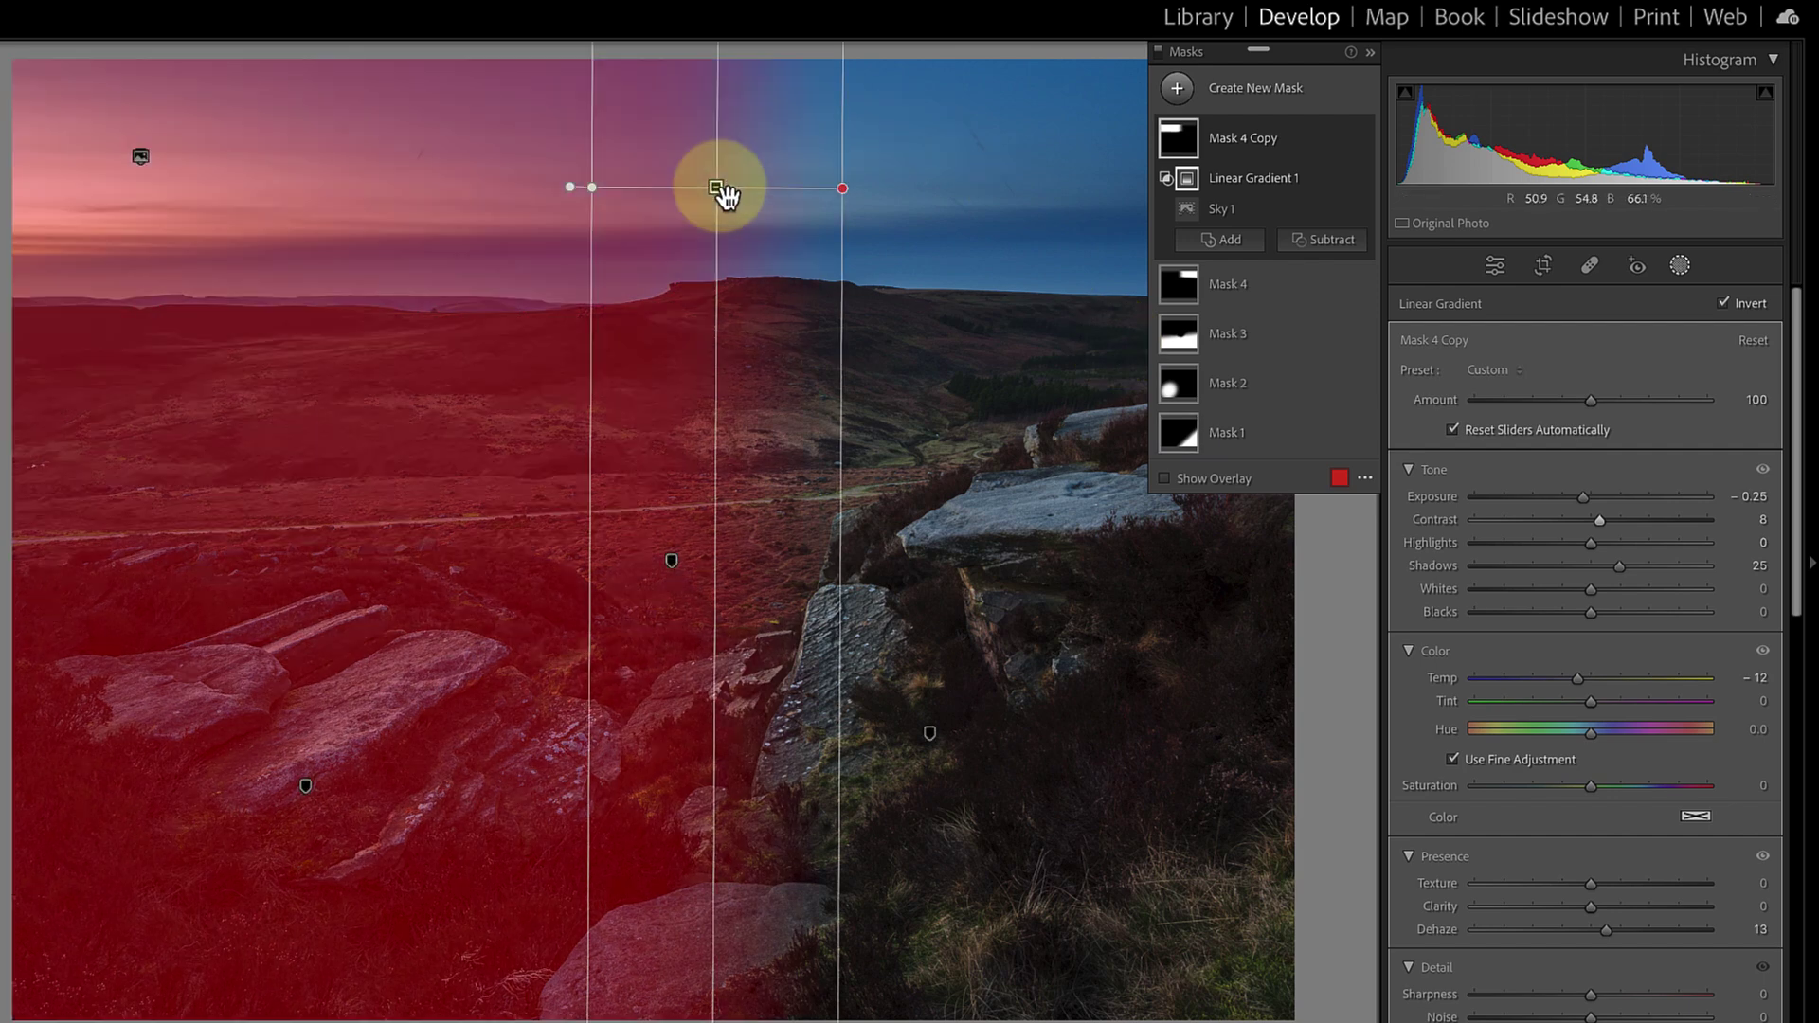
pyautogui.moveTo(569, 186)
pyautogui.mouseDown()
pyautogui.moveTo(471, 187)
pyautogui.moveTo(568, 191)
pyautogui.mouseUp()
pyautogui.moveTo(859, 194); pyautogui.dragTo(950, 187)
pyautogui.moveTo(776, 187); pyautogui.dragTo(712, 184)
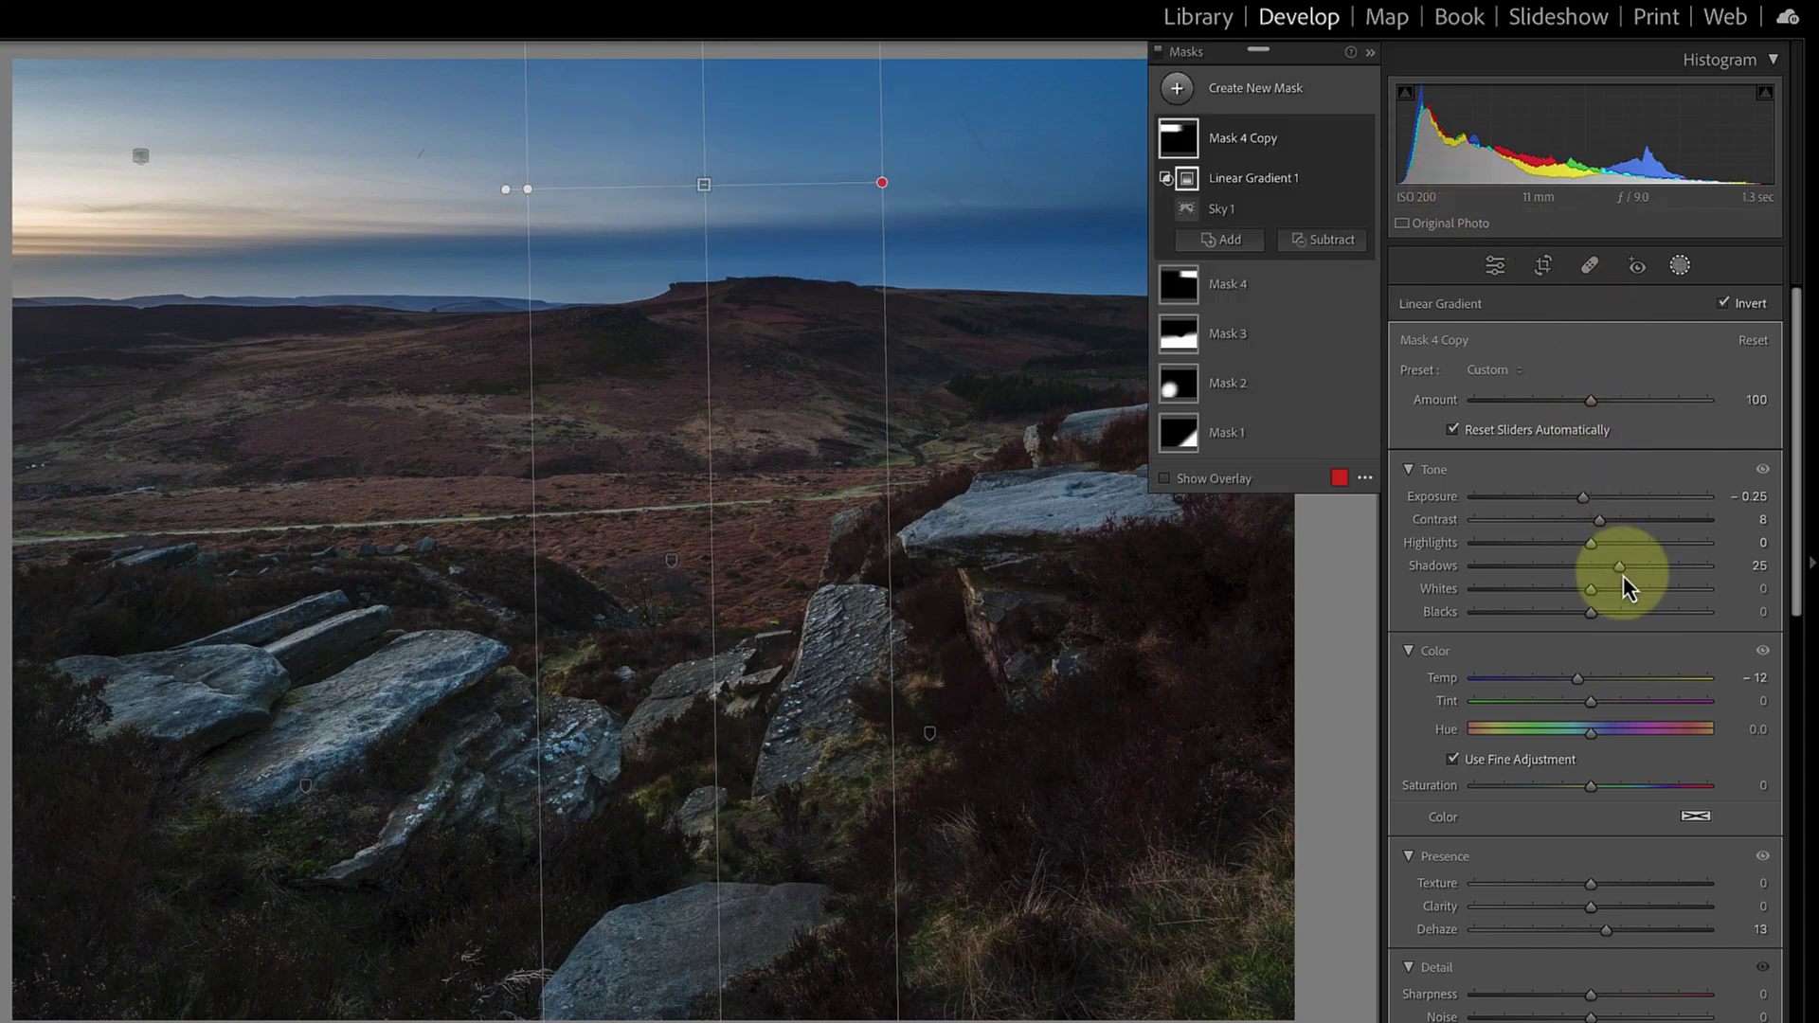
# Step: Tone the copied sky mask to Shadows 9, Exposure -0.32, Temp 5, Tint 8 and nudge its gradient left
pyautogui.moveTo(1621, 565); pyautogui.dragTo(1603, 566)
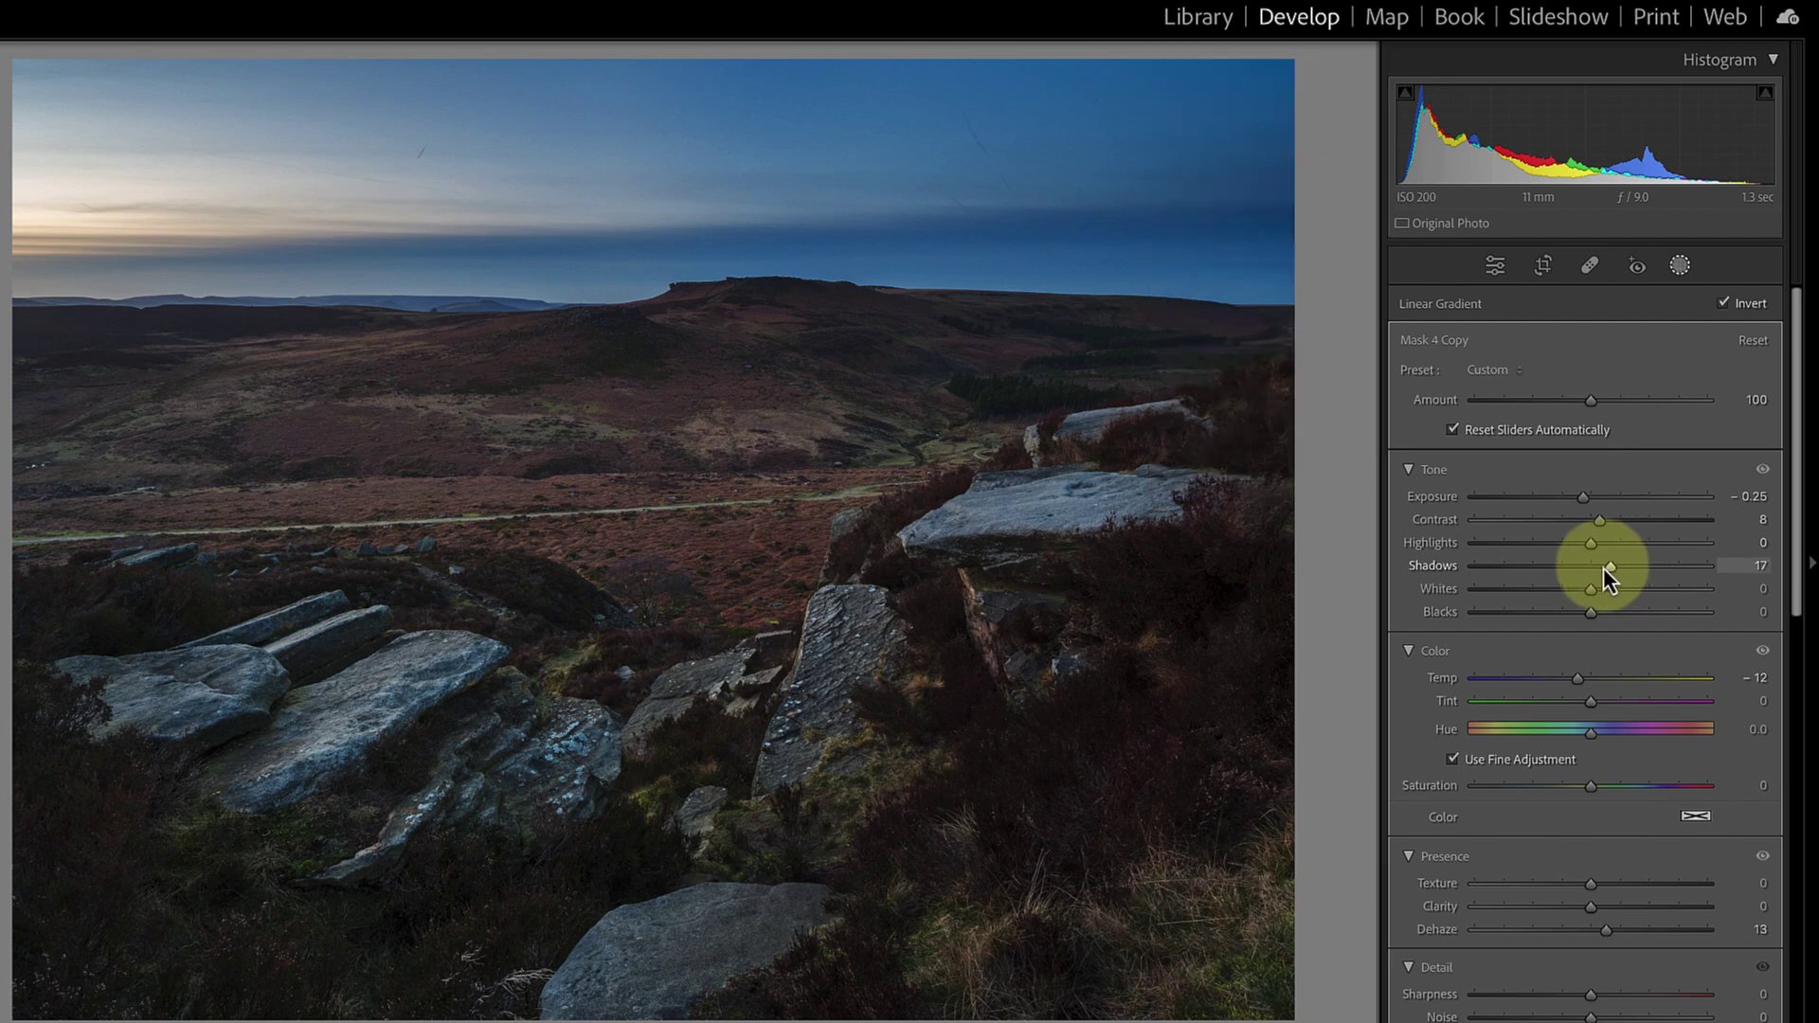
pyautogui.moveTo(1587, 498); pyautogui.dragTo(1584, 498)
pyautogui.moveTo(1582, 678)
pyautogui.mouseDown()
pyautogui.moveTo(1606, 680)
pyautogui.moveTo(1605, 703)
pyautogui.moveTo(1599, 680)
pyautogui.mouseUp()
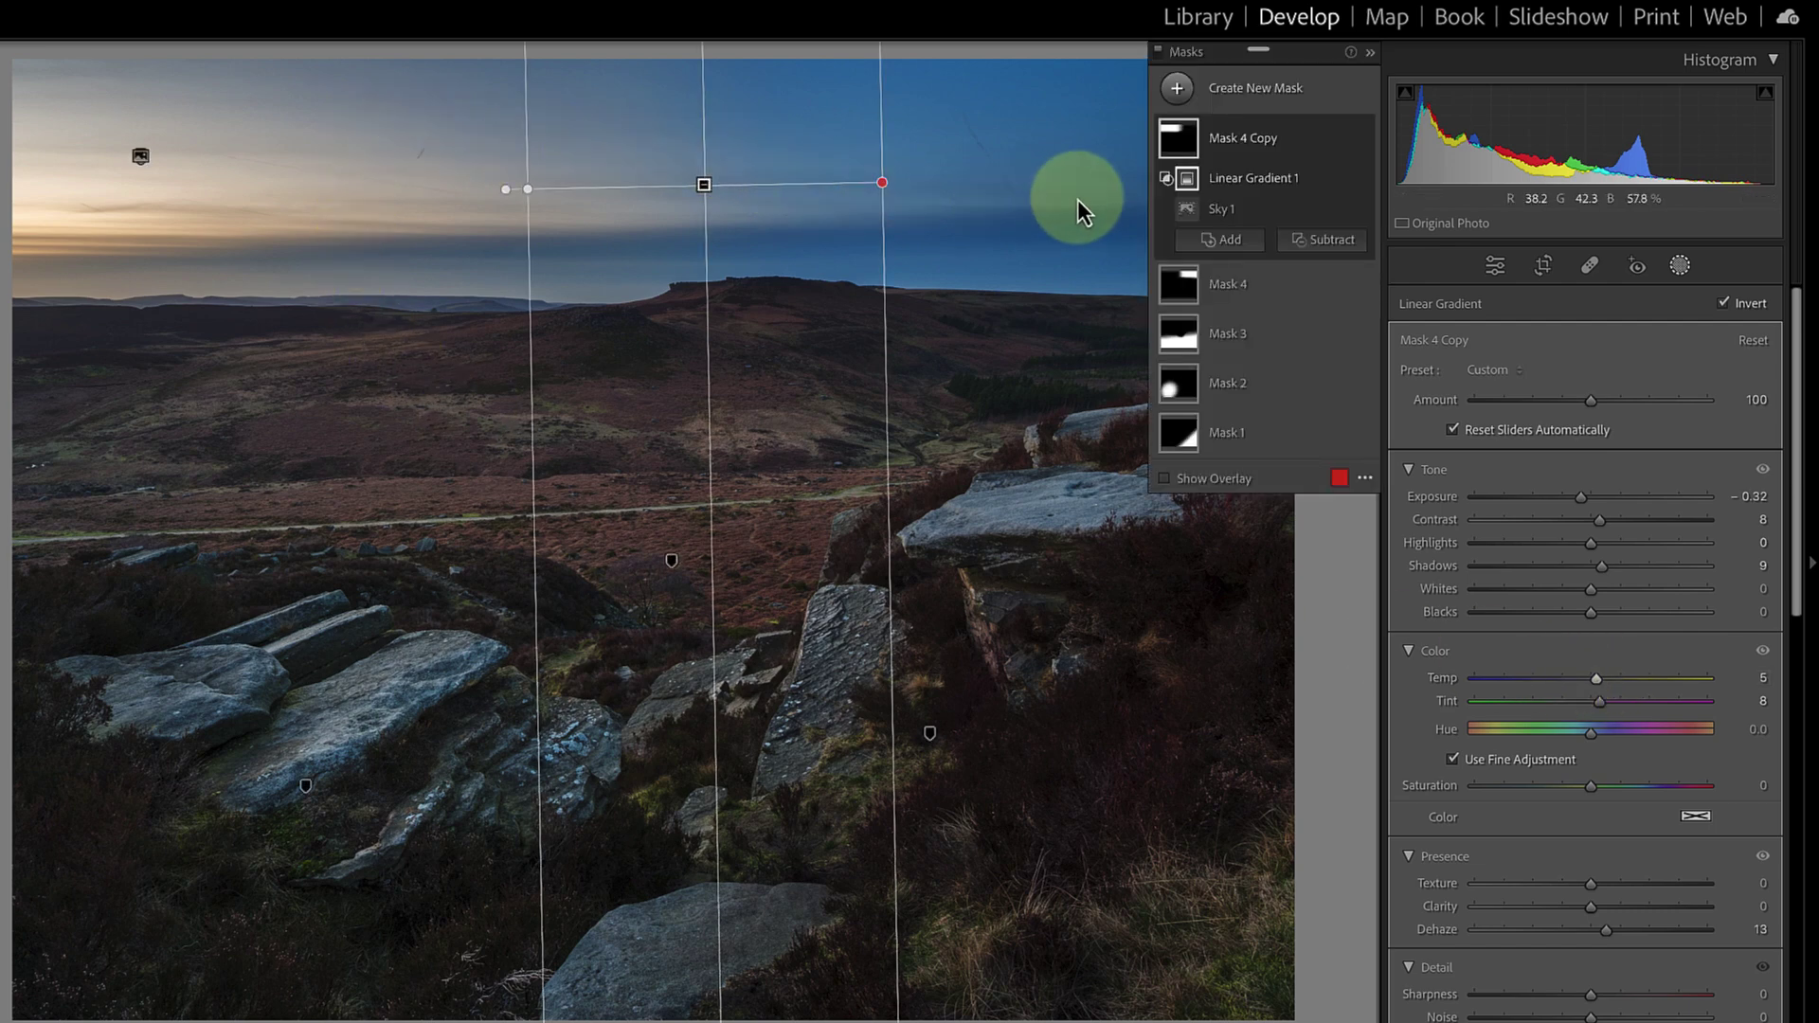
pyautogui.moveTo(882, 182); pyautogui.dragTo(921, 186)
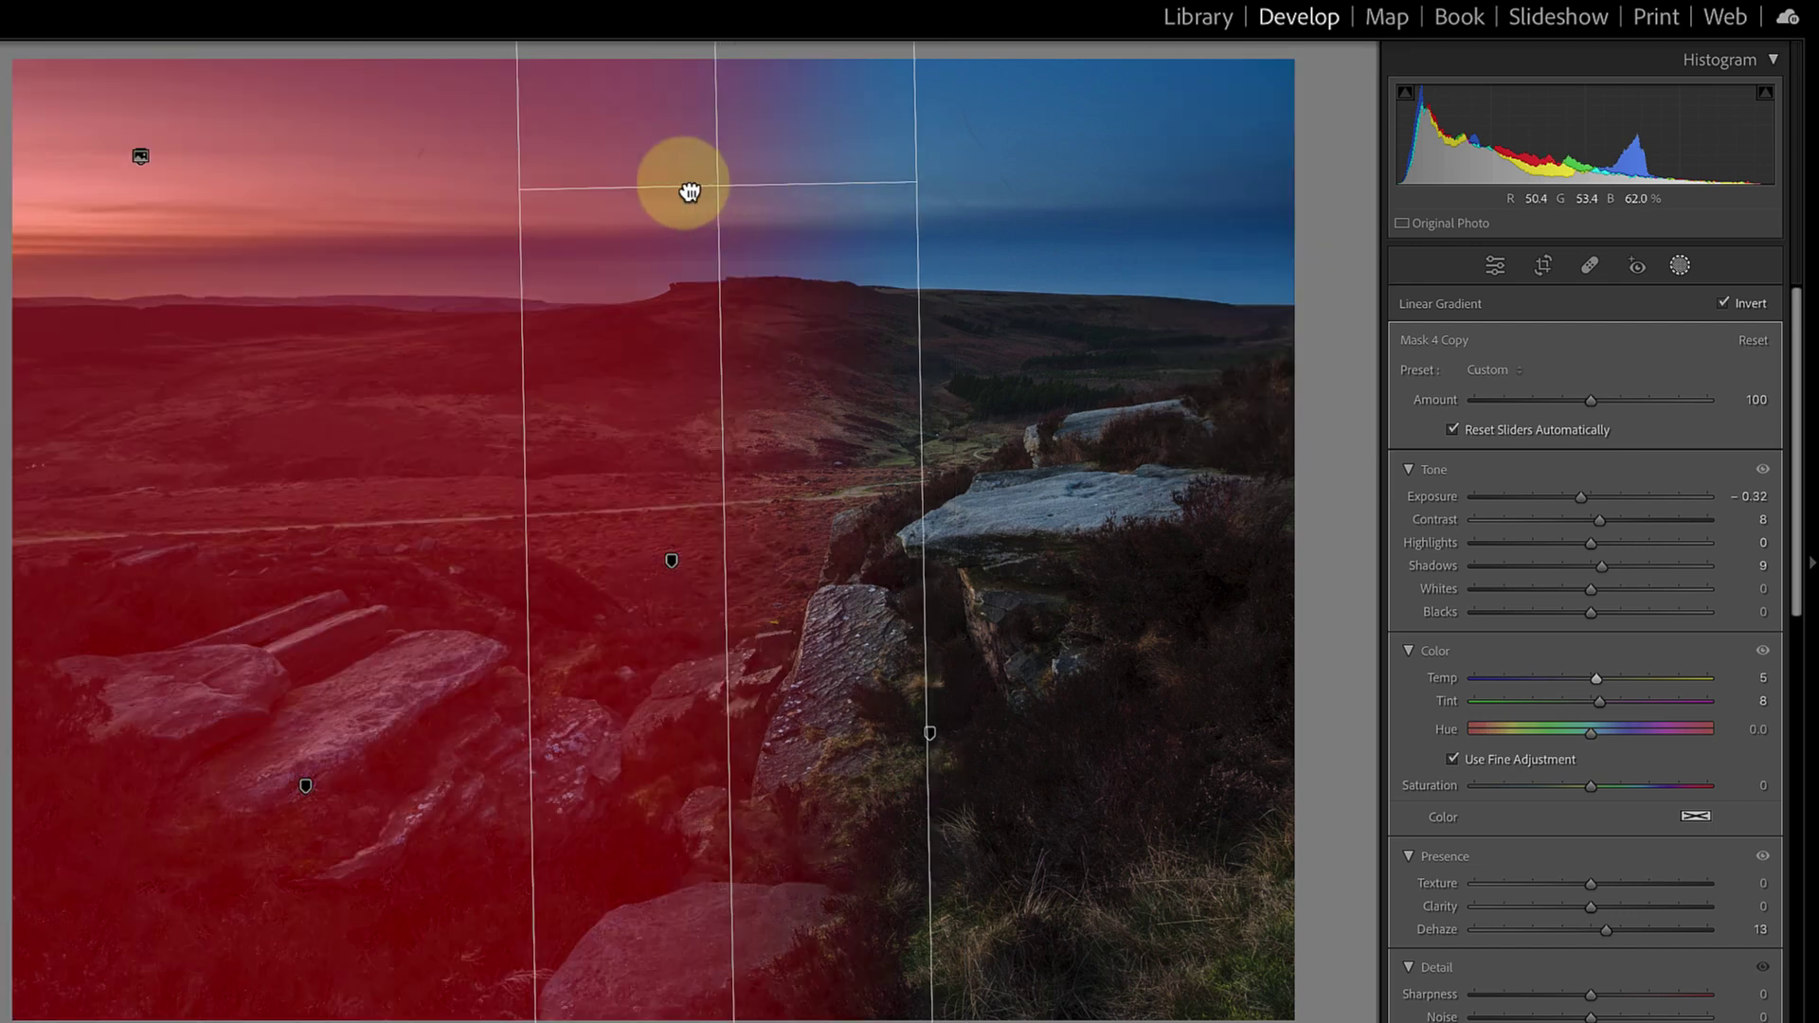
pyautogui.moveTo(690, 192); pyautogui.dragTo(644, 190)
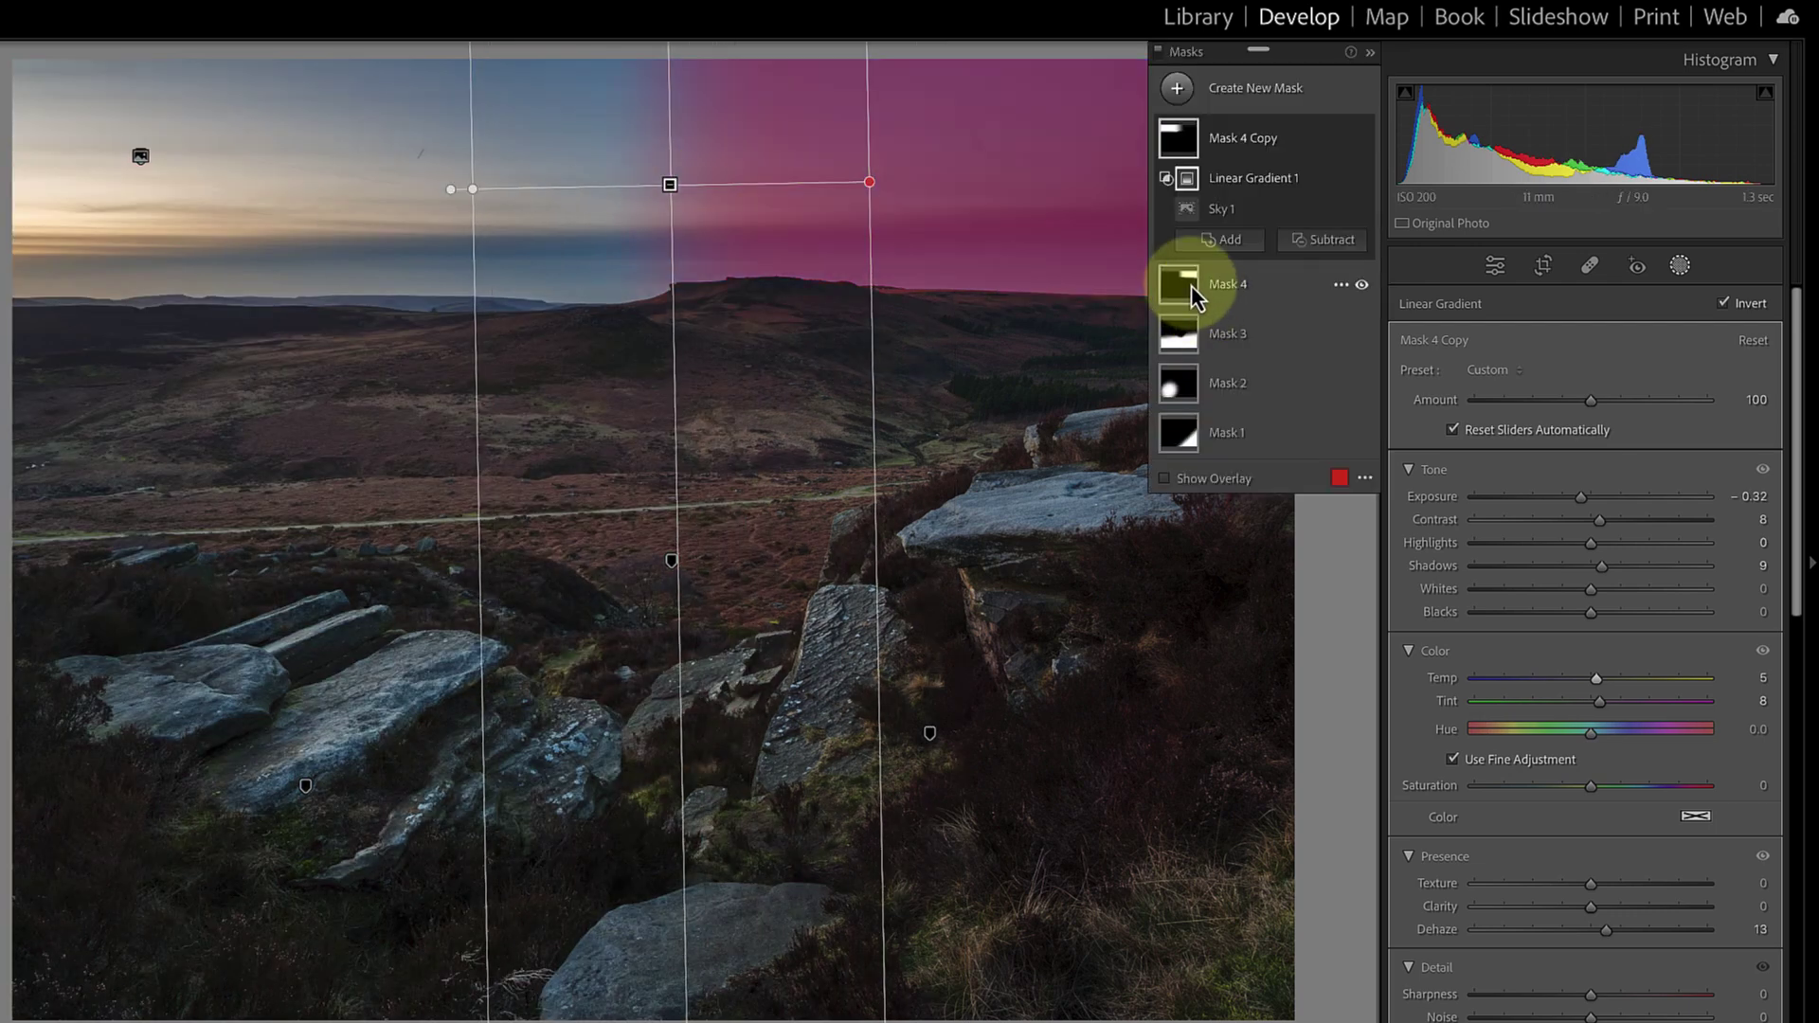
# Step: Widen Mask 4's linear gradient and move it rightward over the right sky
pyautogui.click(1191, 286)
pyautogui.click(716, 187)
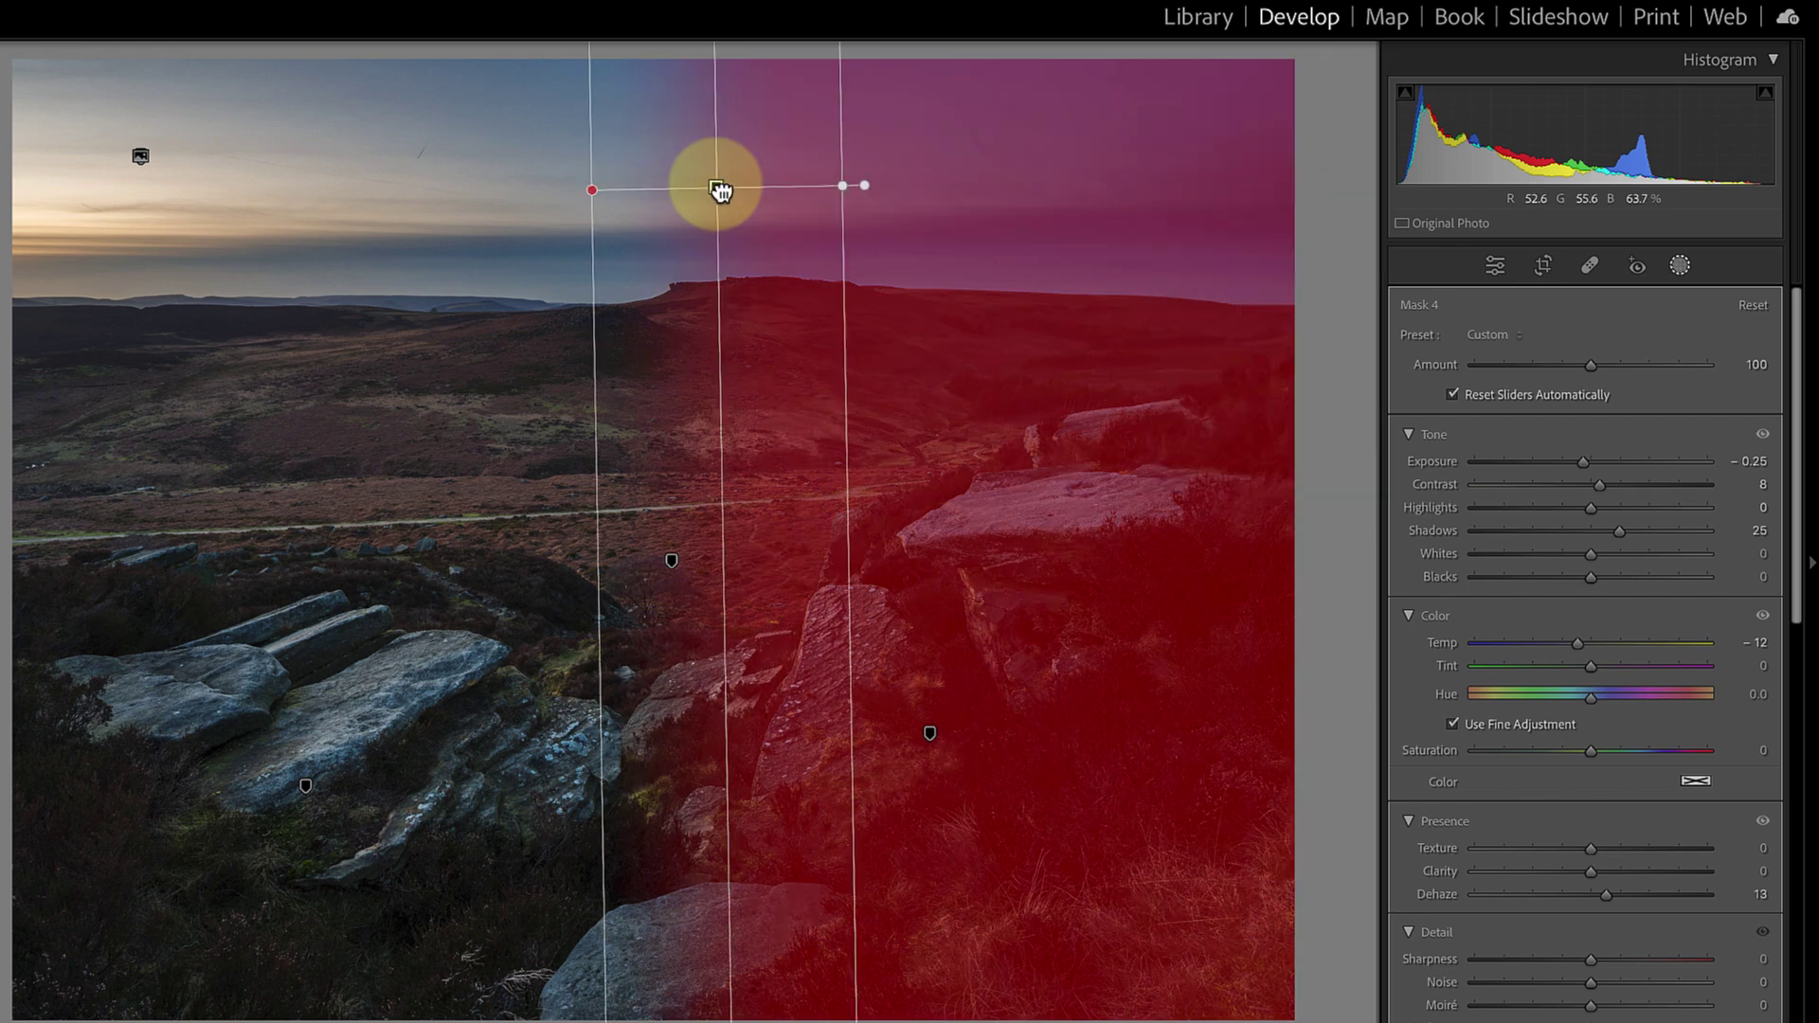
pyautogui.moveTo(849, 195); pyautogui.dragTo(863, 190)
pyautogui.moveTo(595, 195); pyautogui.dragTo(500, 195)
pyautogui.moveTo(682, 196); pyautogui.dragTo(743, 196)
pyautogui.moveTo(554, 203); pyautogui.dragTo(520, 195)
pyautogui.moveTo(719, 195); pyautogui.dragTo(819, 203)
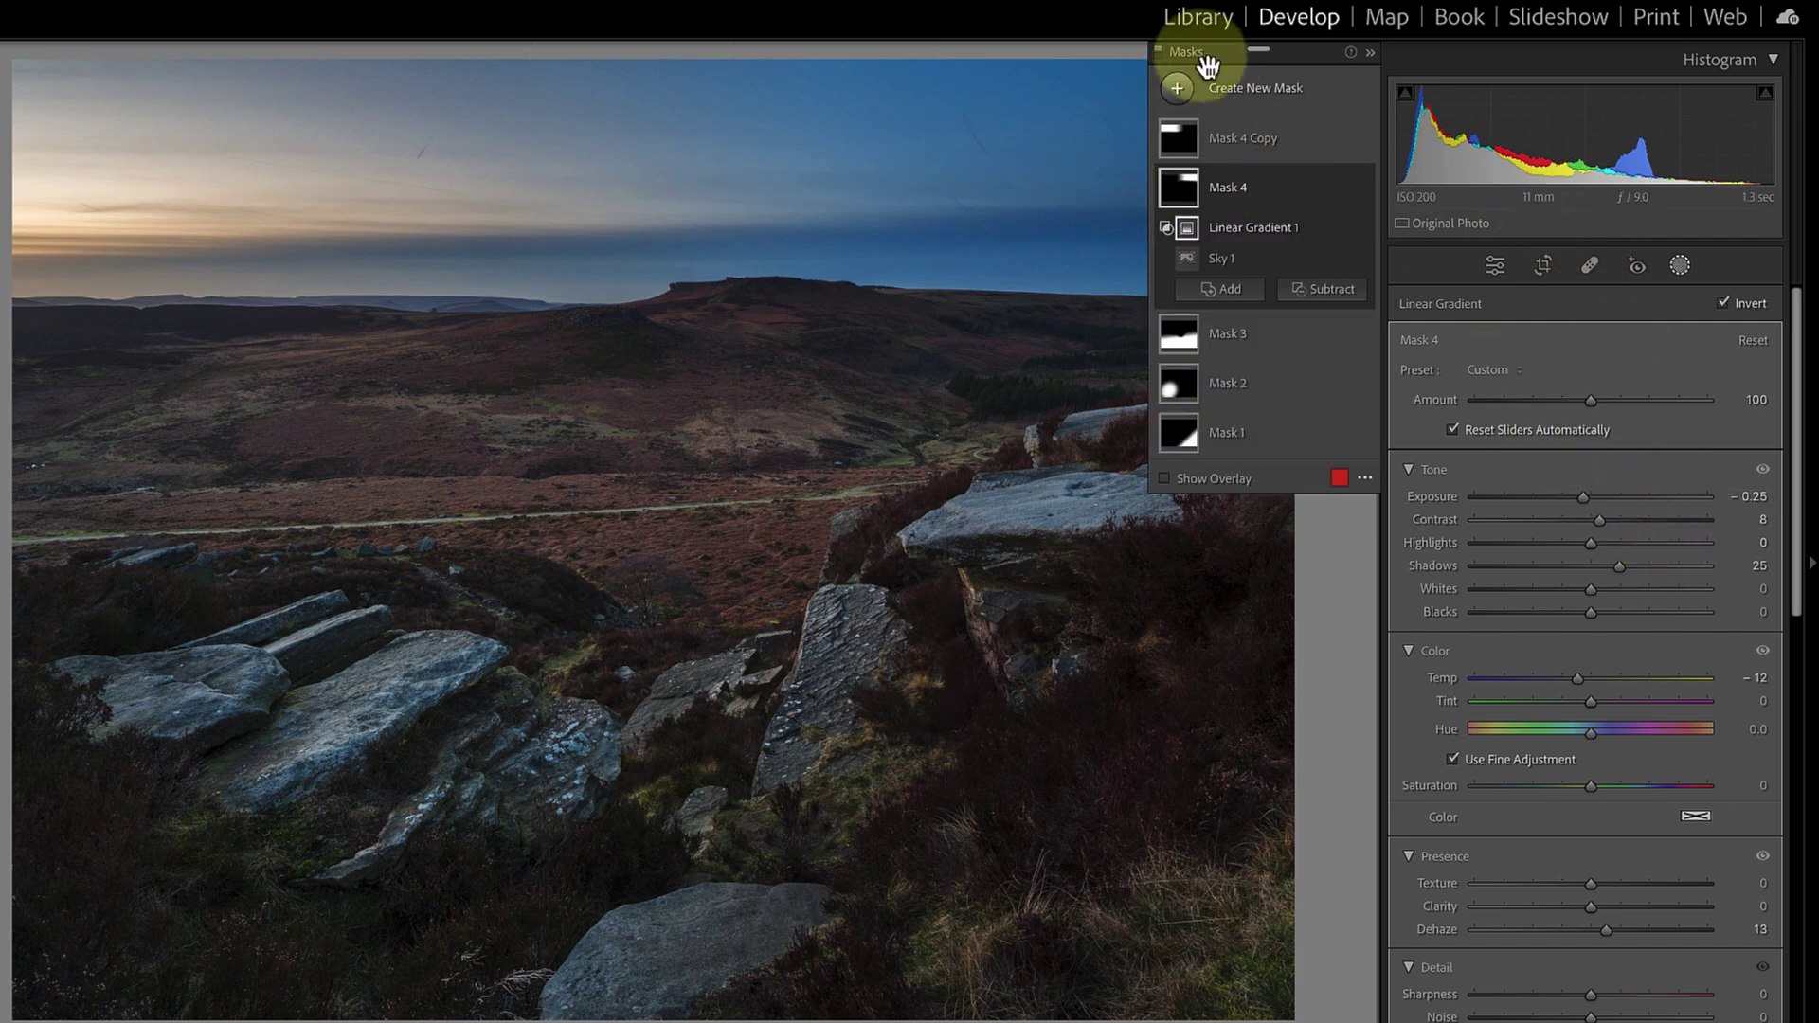
# Step: Draw a soft radial gradient over the left-sky sunset, rotated to follow the horizon
pyautogui.click(1178, 89)
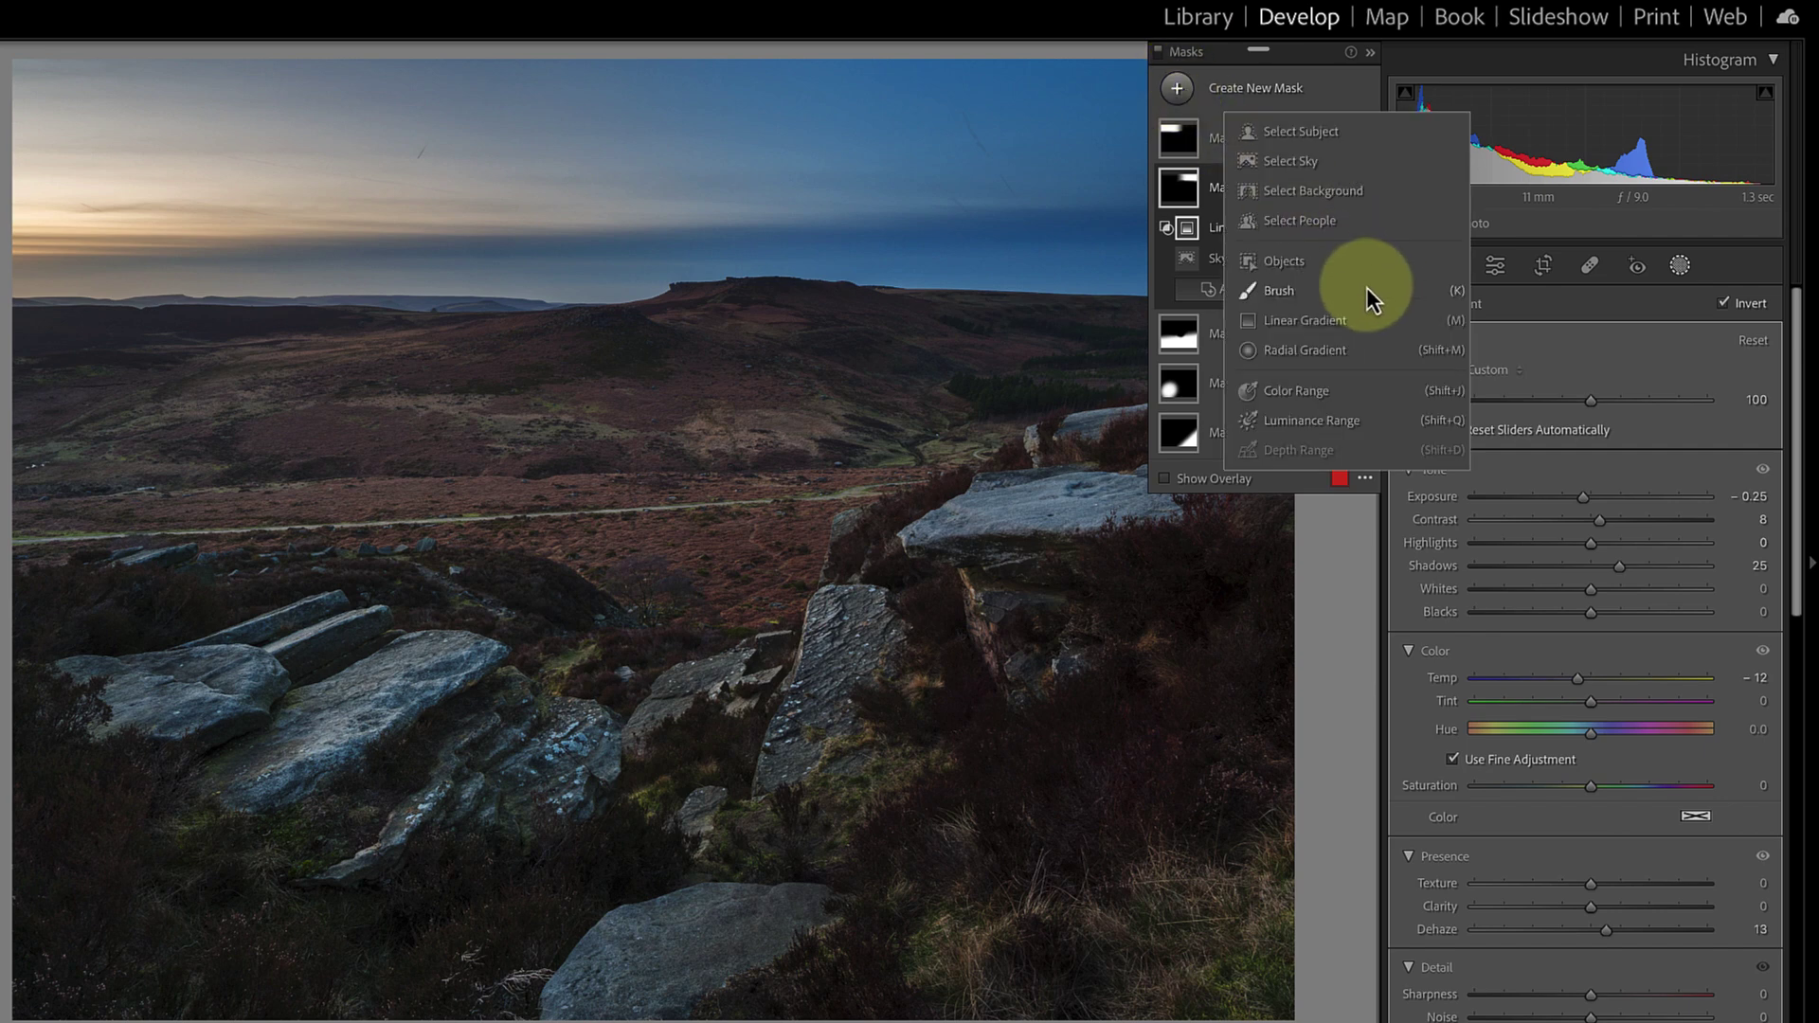
pyautogui.click(1313, 351)
pyautogui.moveTo(161, 189); pyautogui.dragTo(786, 432)
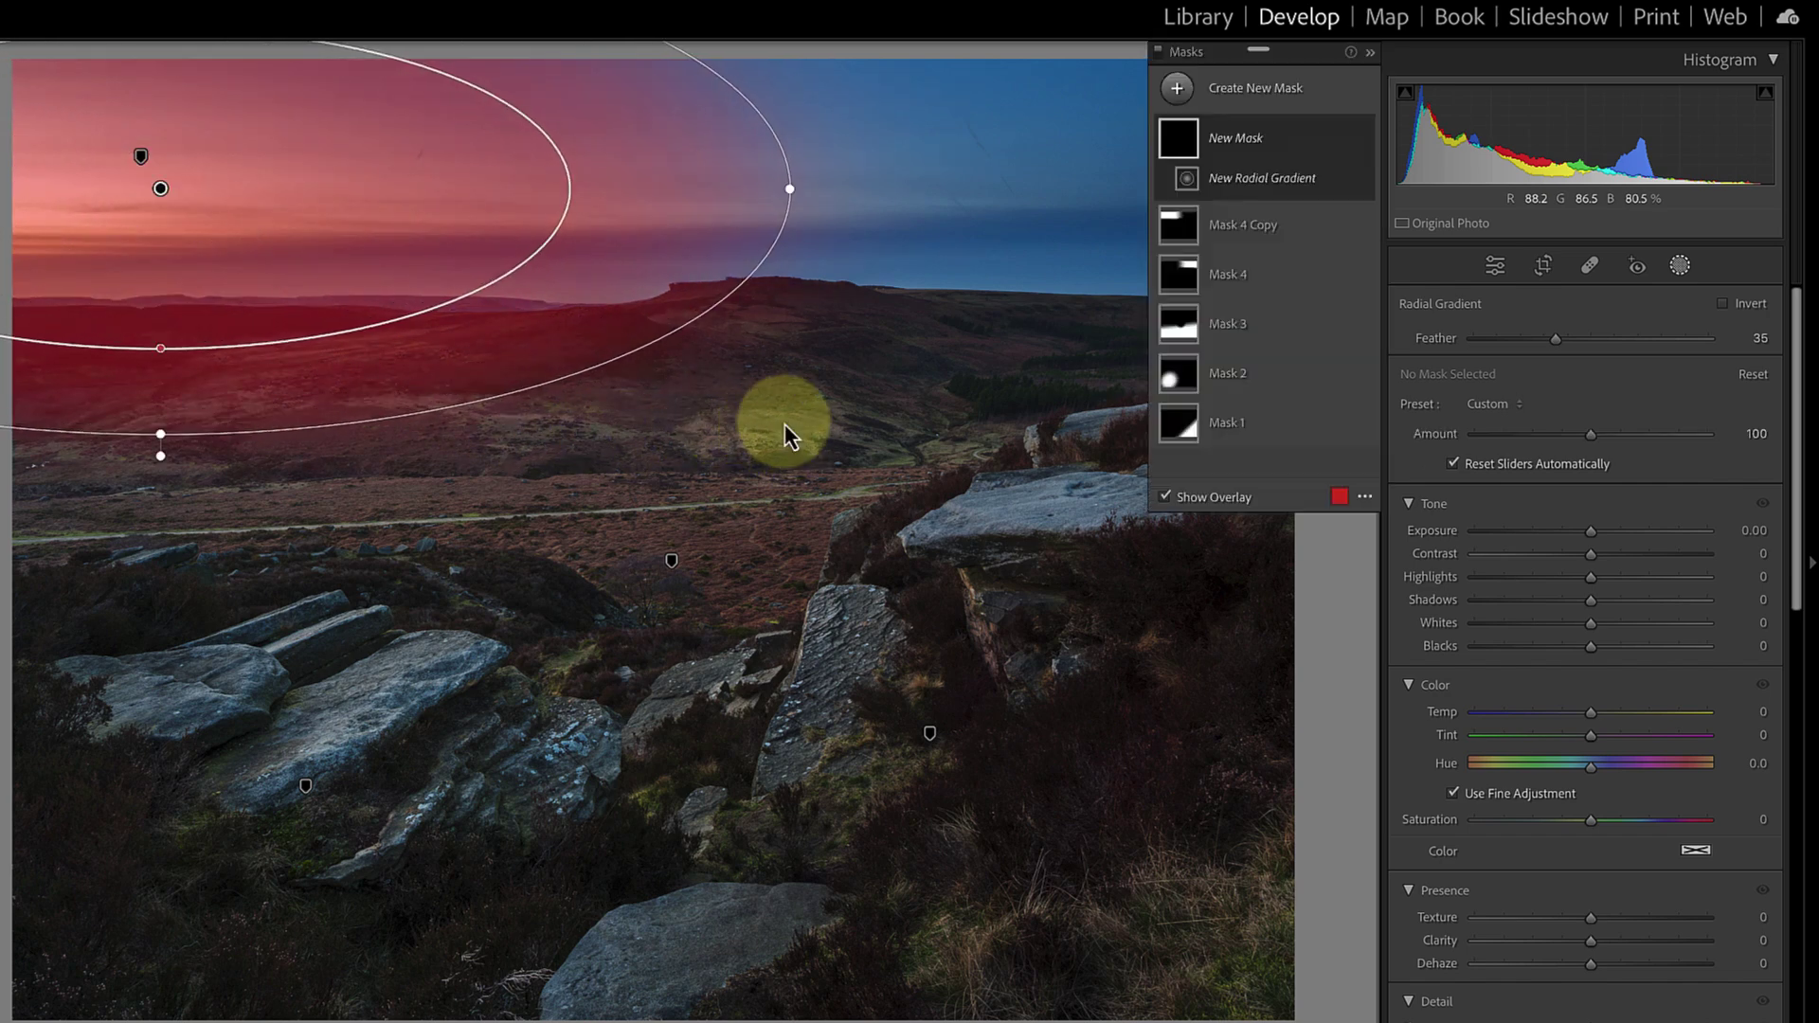
pyautogui.moveTo(178, 203); pyautogui.dragTo(260, 239)
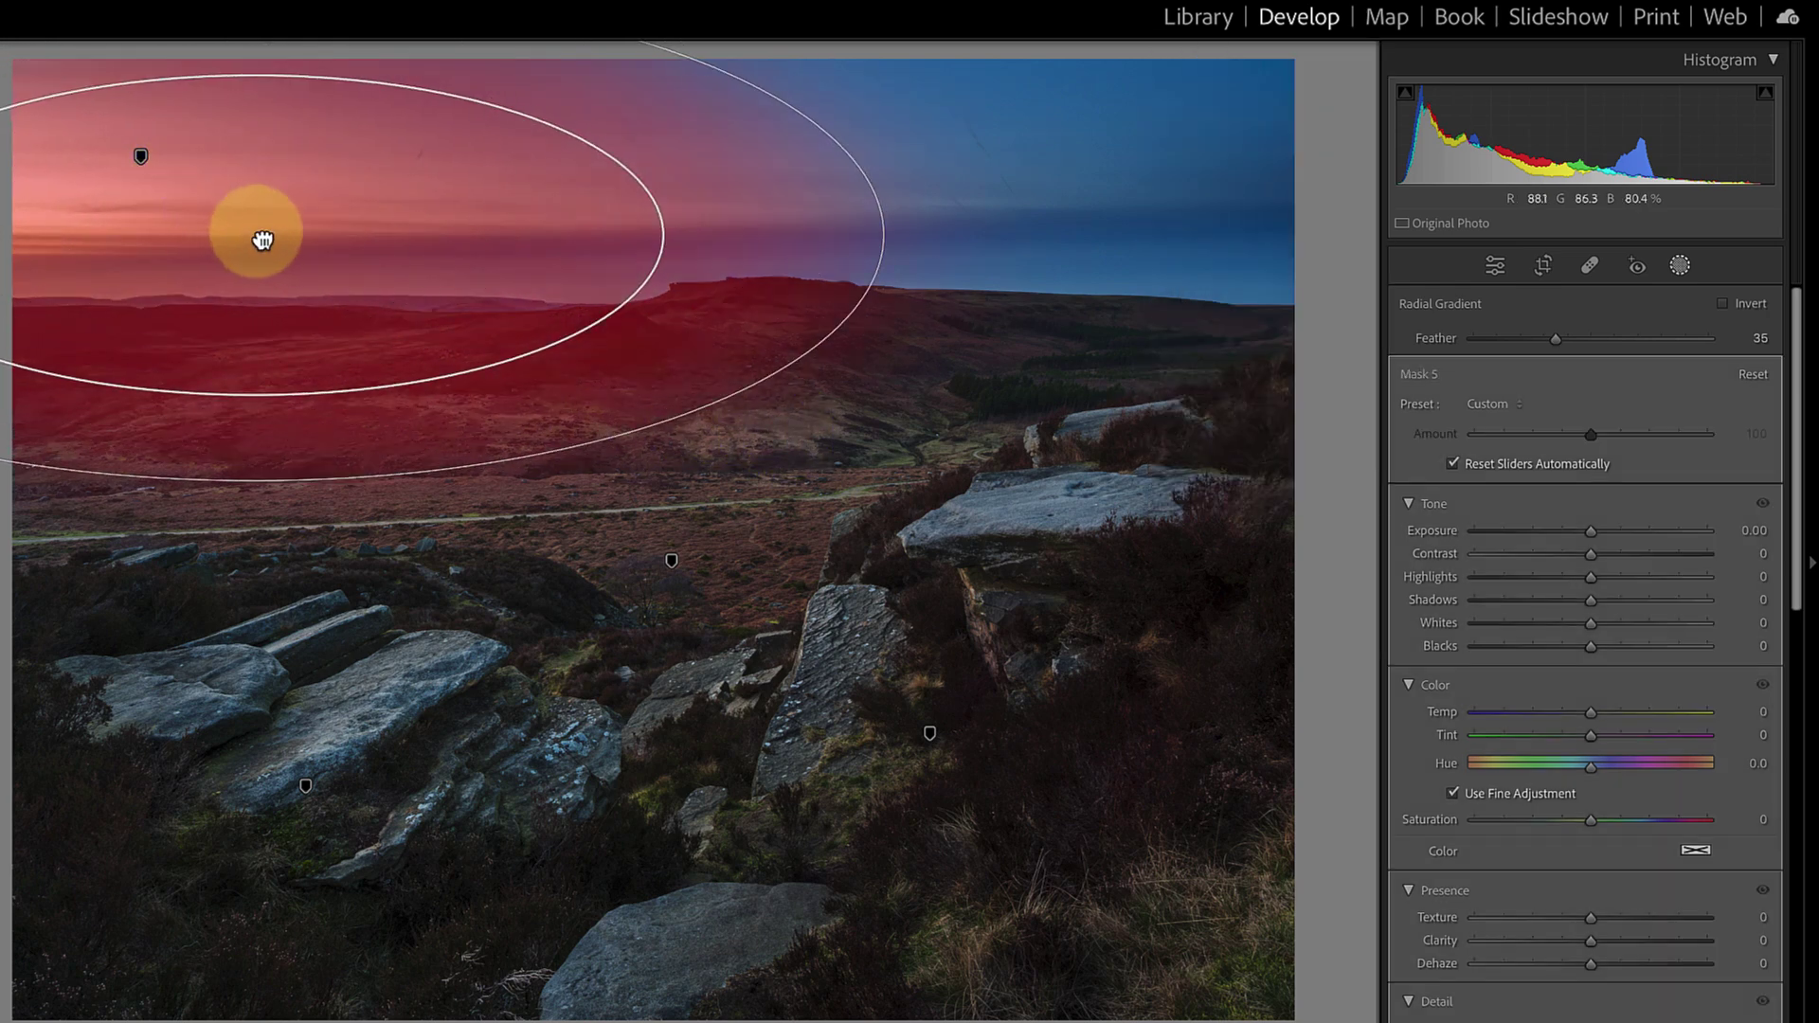
pyautogui.moveTo(885, 232); pyautogui.dragTo(902, 339)
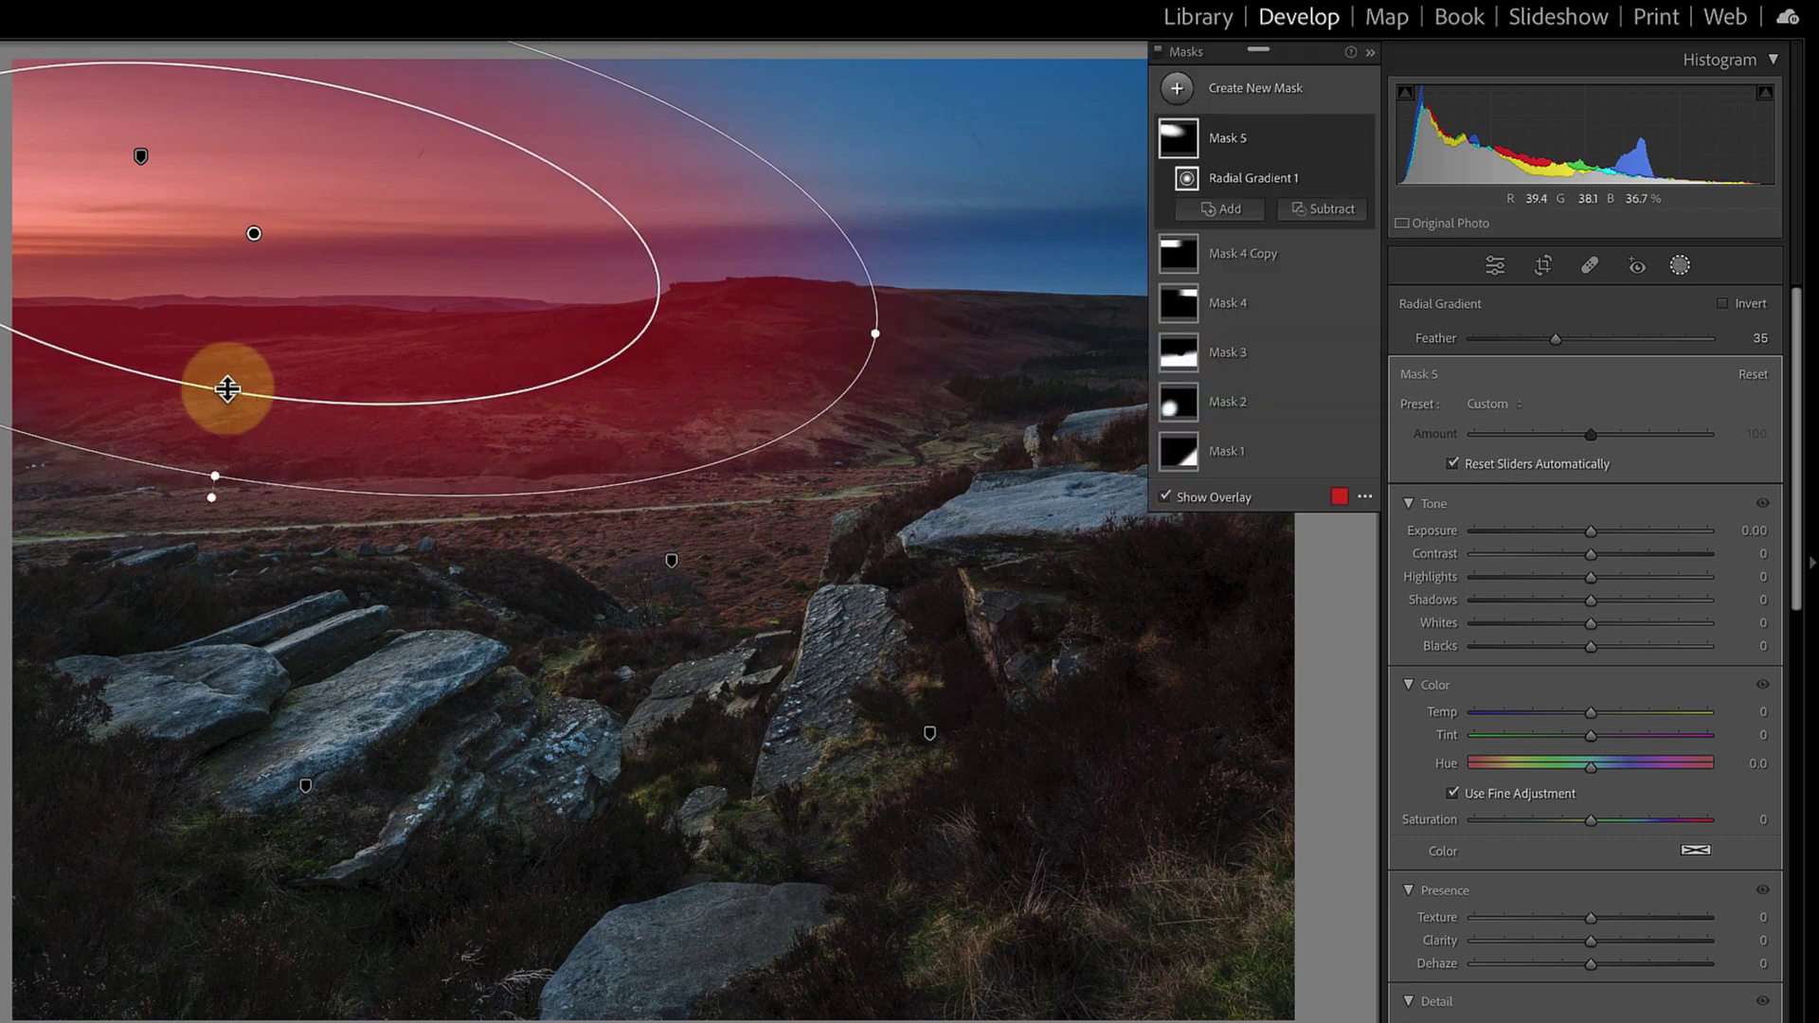
pyautogui.moveTo(227, 394); pyautogui.dragTo(235, 345)
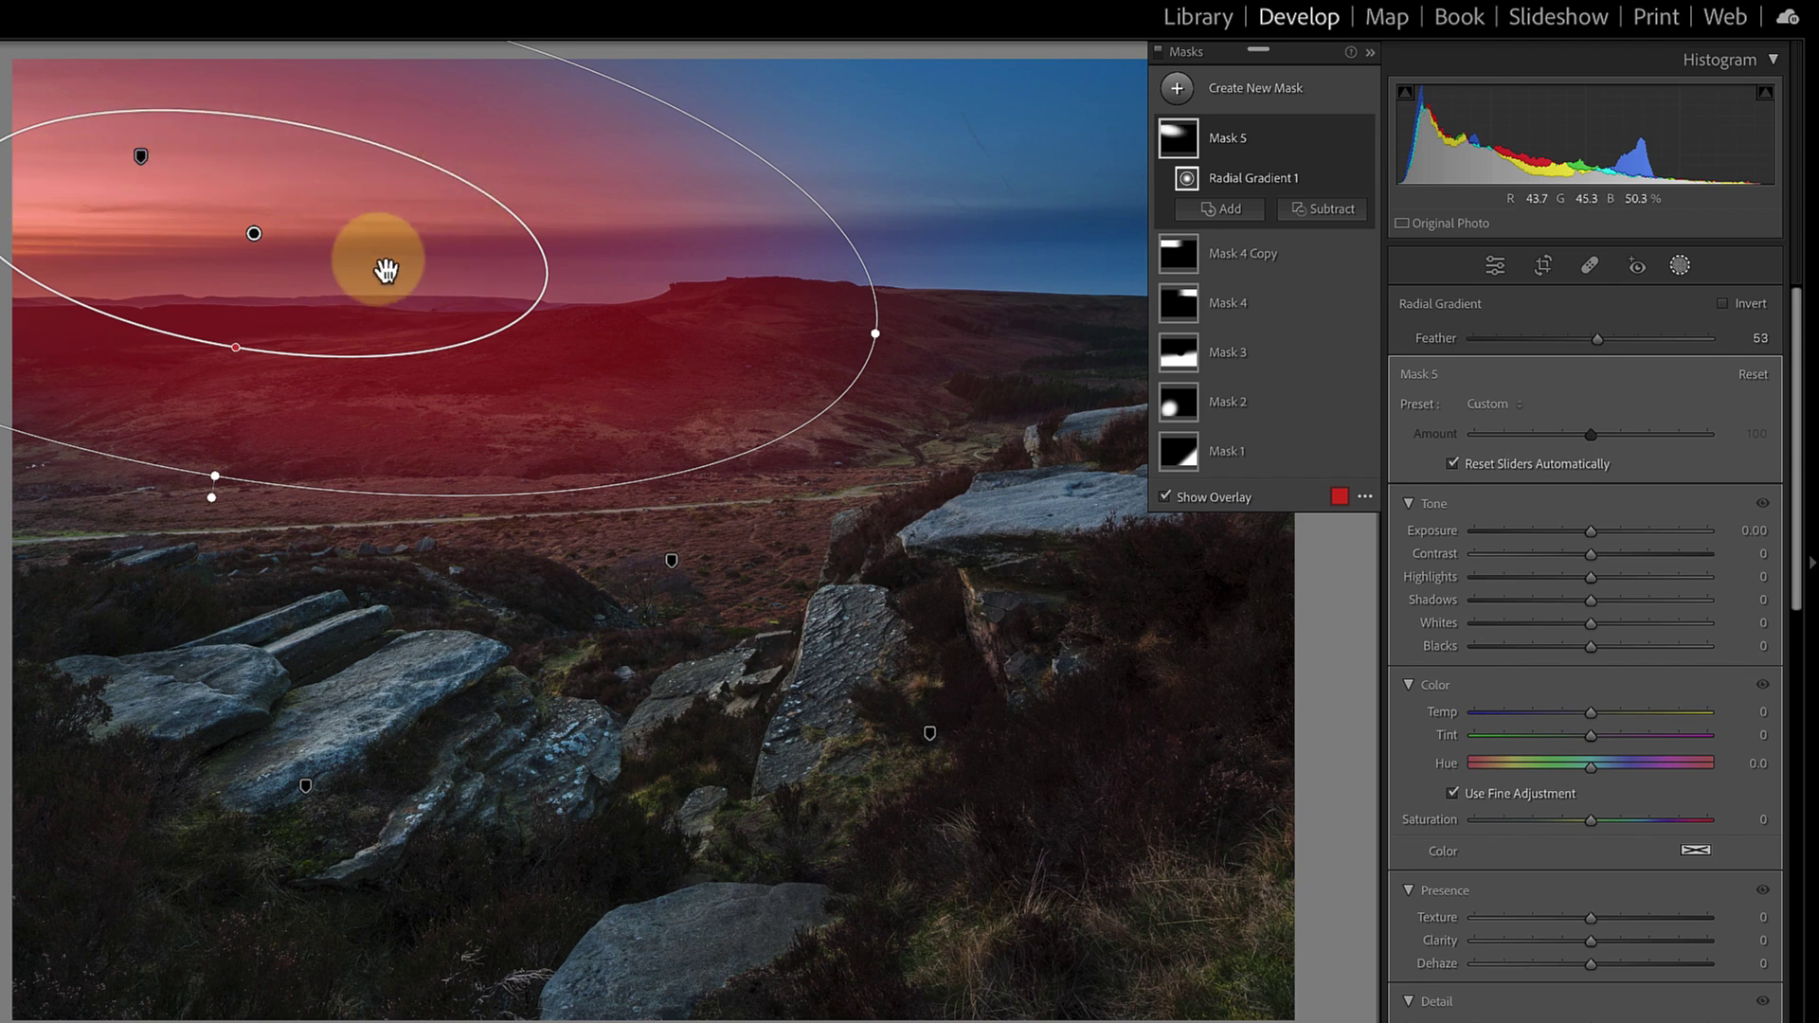
# Step: Warm the glow with Temp 10, Tint 6 and Saturation 13
pyautogui.moveTo(1589, 712); pyautogui.dragTo(1600, 722)
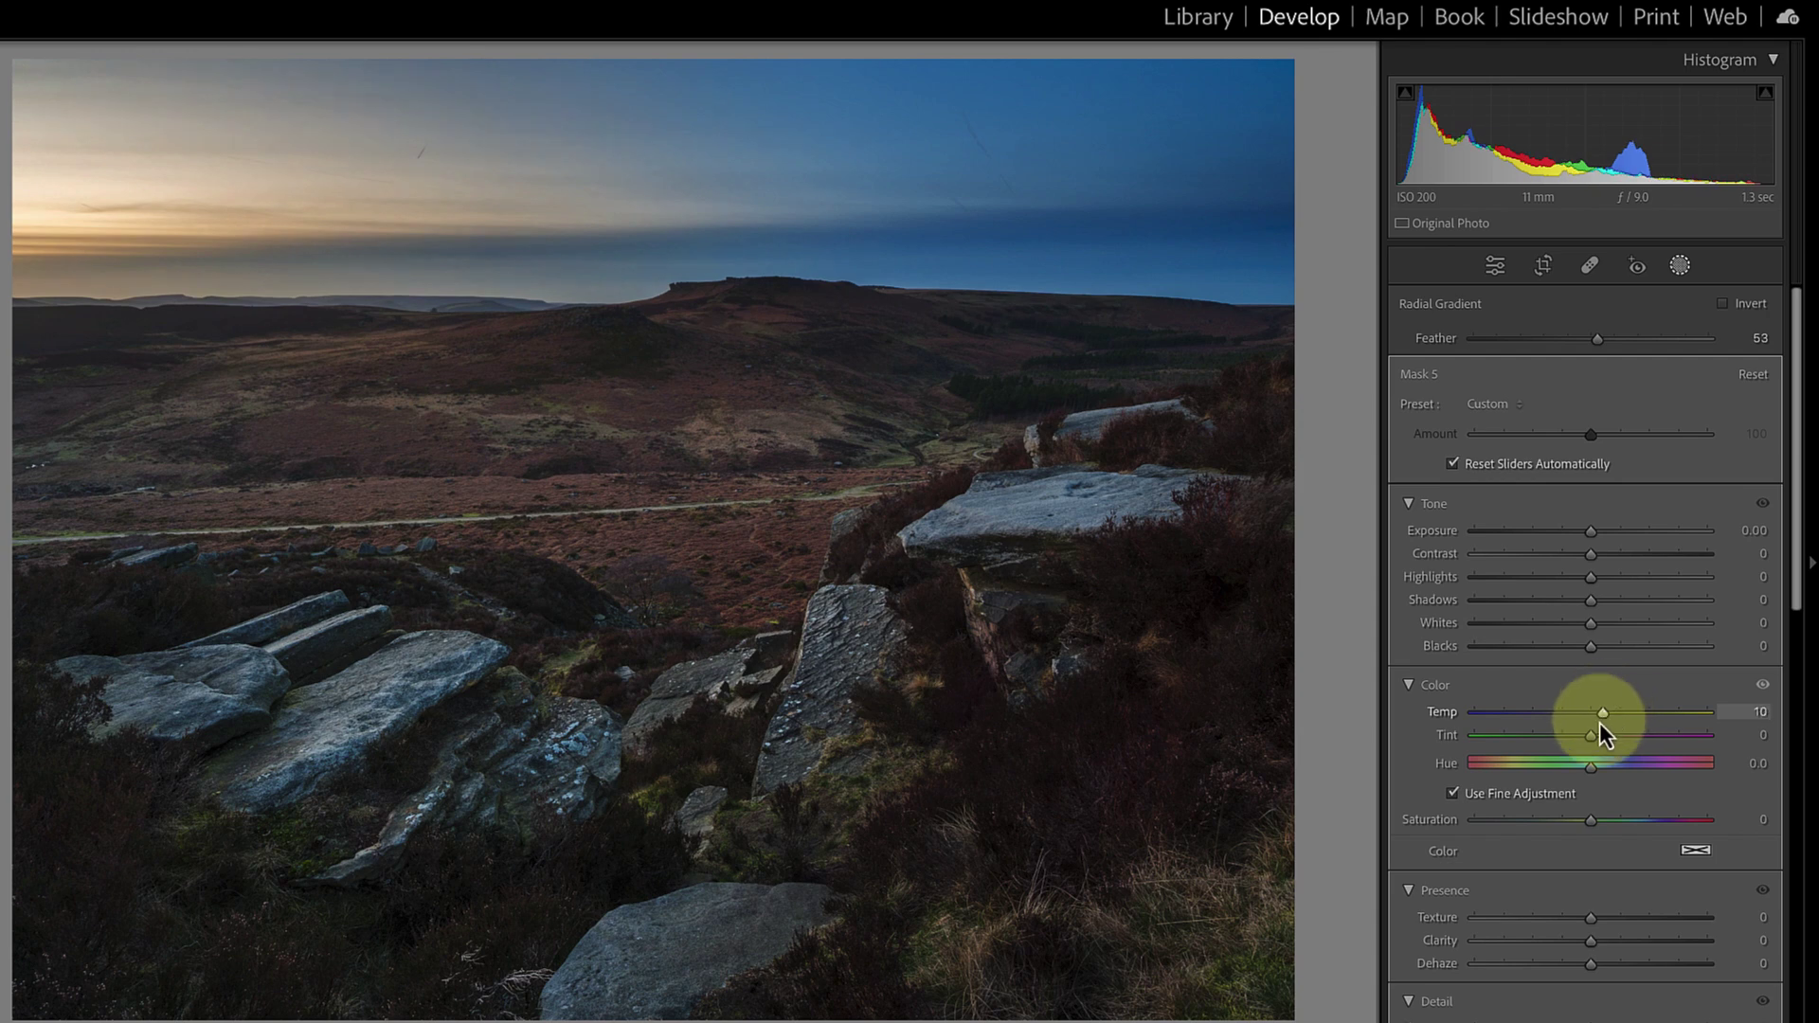
pyautogui.click(1600, 735)
pyautogui.moveTo(1592, 820); pyautogui.dragTo(1606, 822)
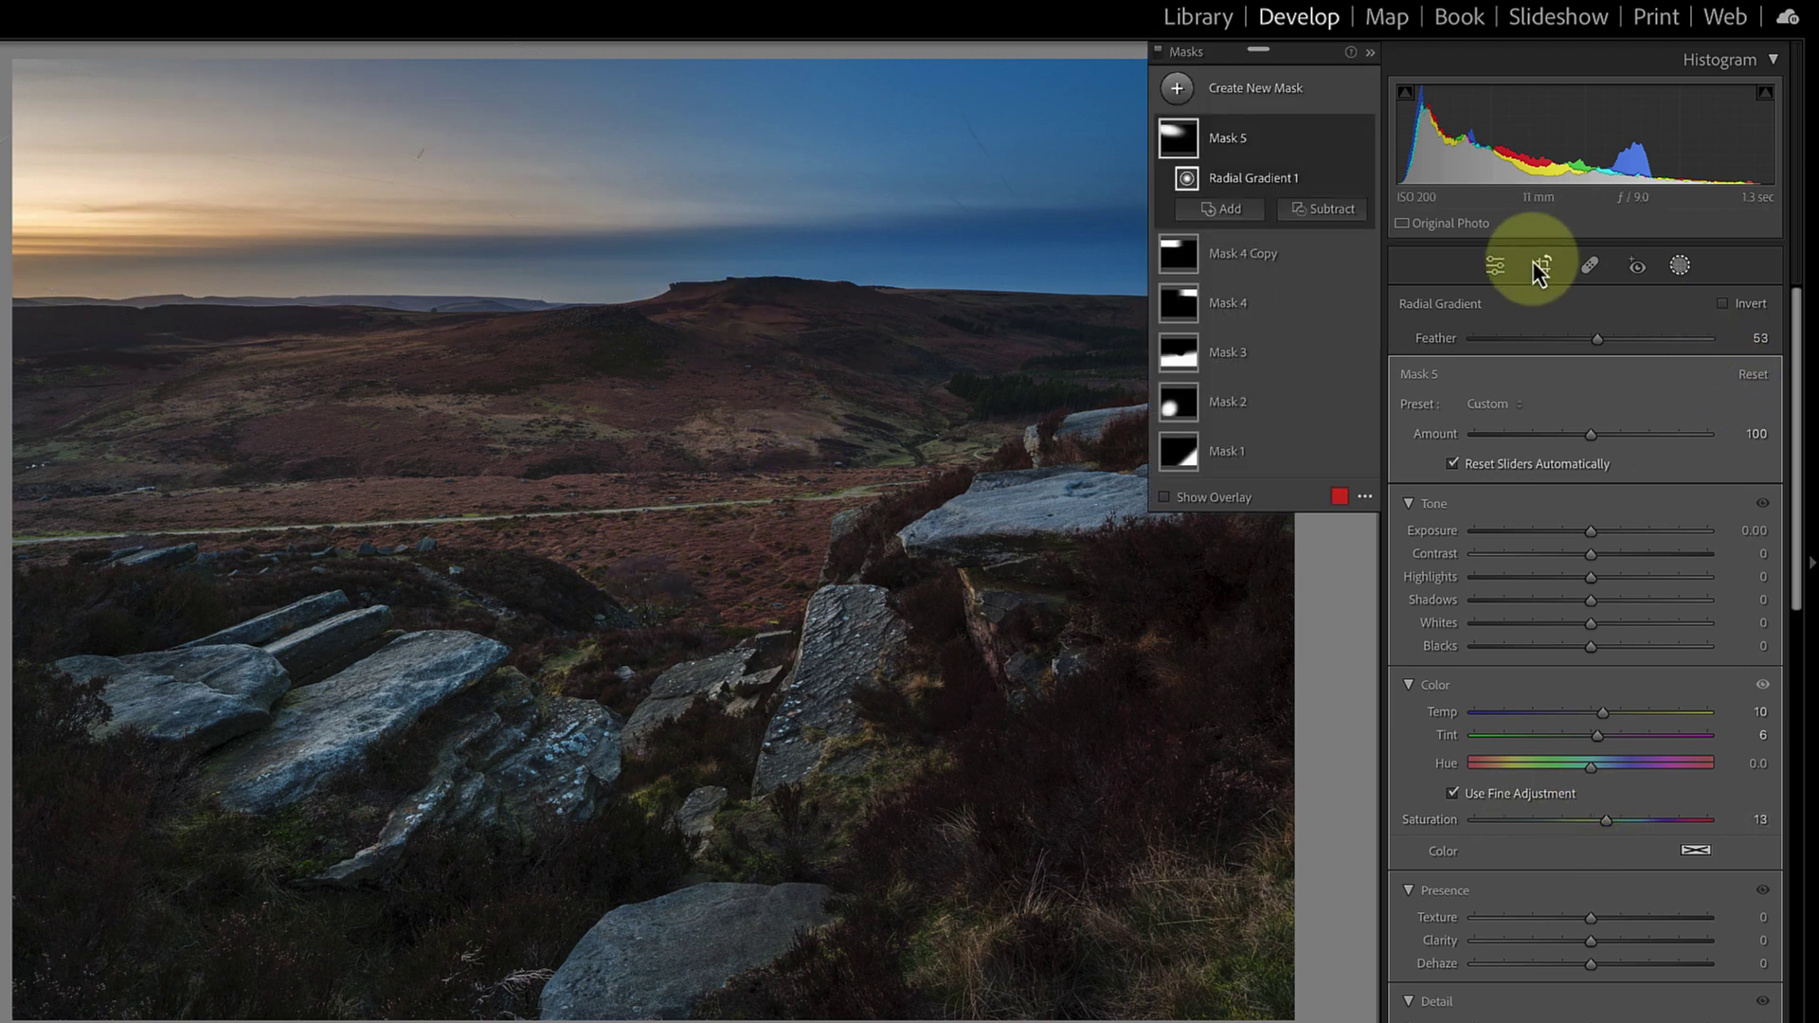
# Step: Apply a post-crop vignette with Amount -16 and Feather 78 from the Effects panel
pyautogui.click(1495, 264)
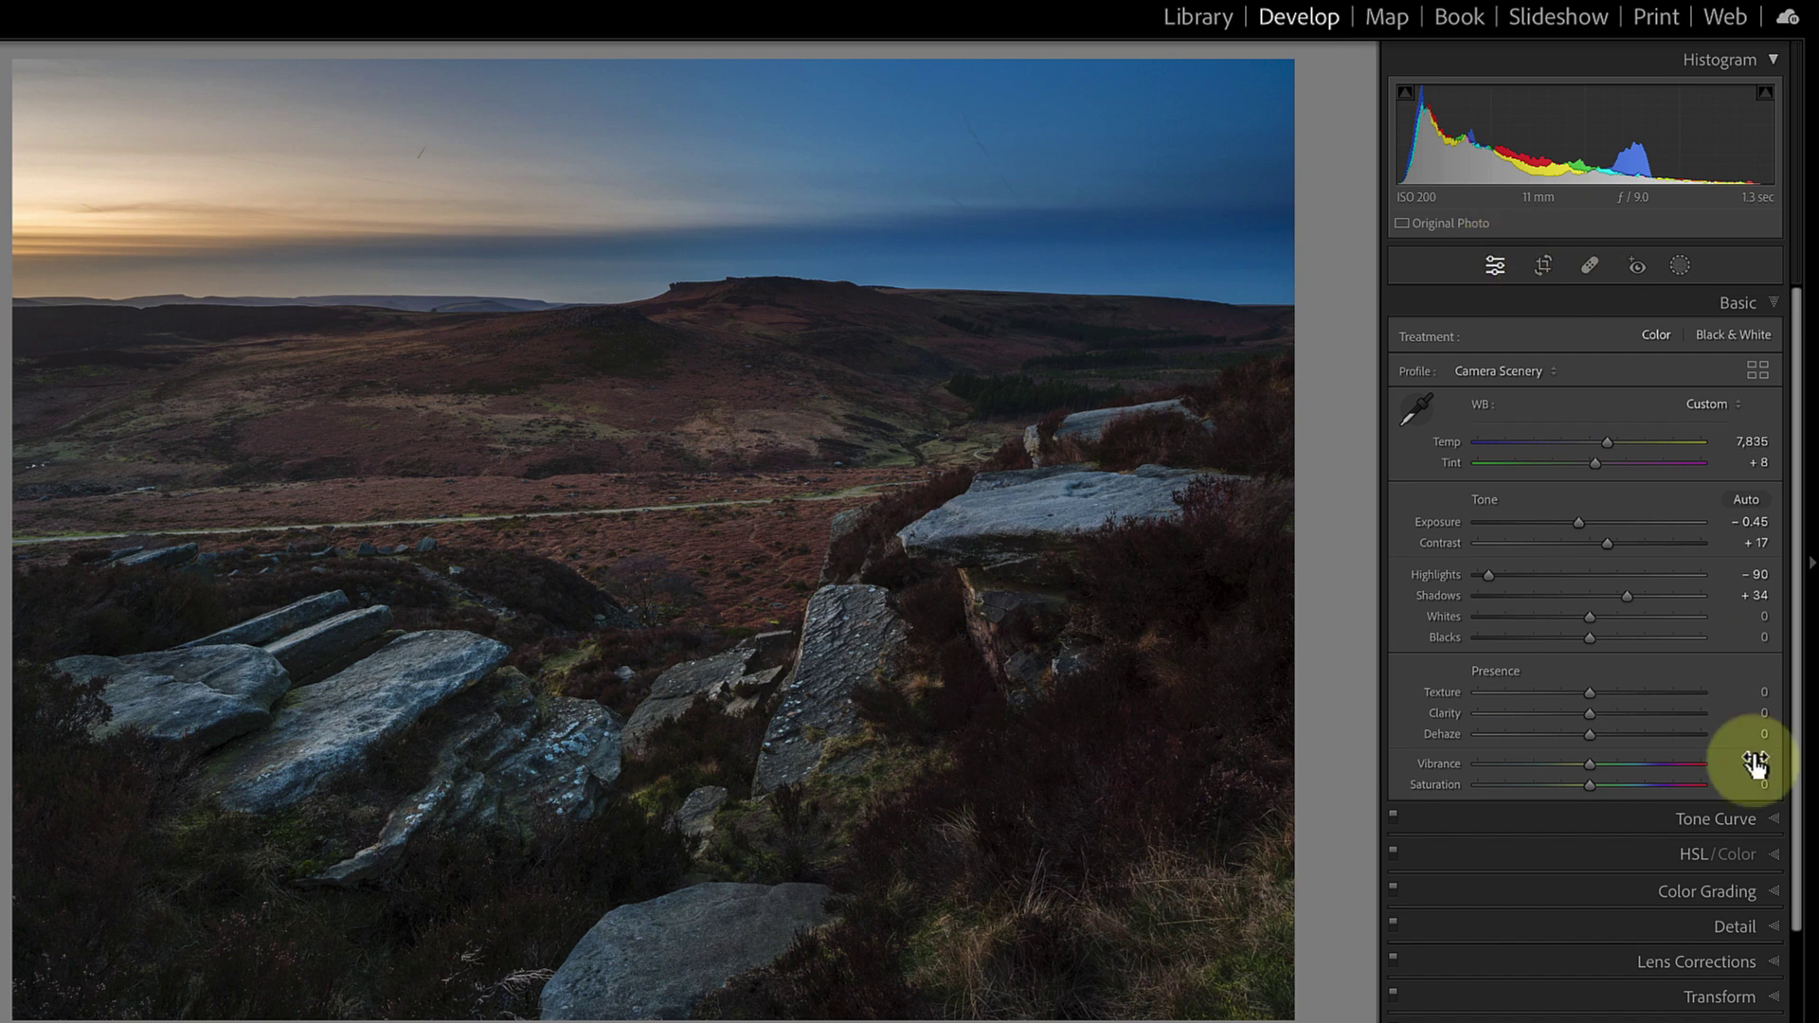
pyautogui.scroll(-3, 1680, 917)
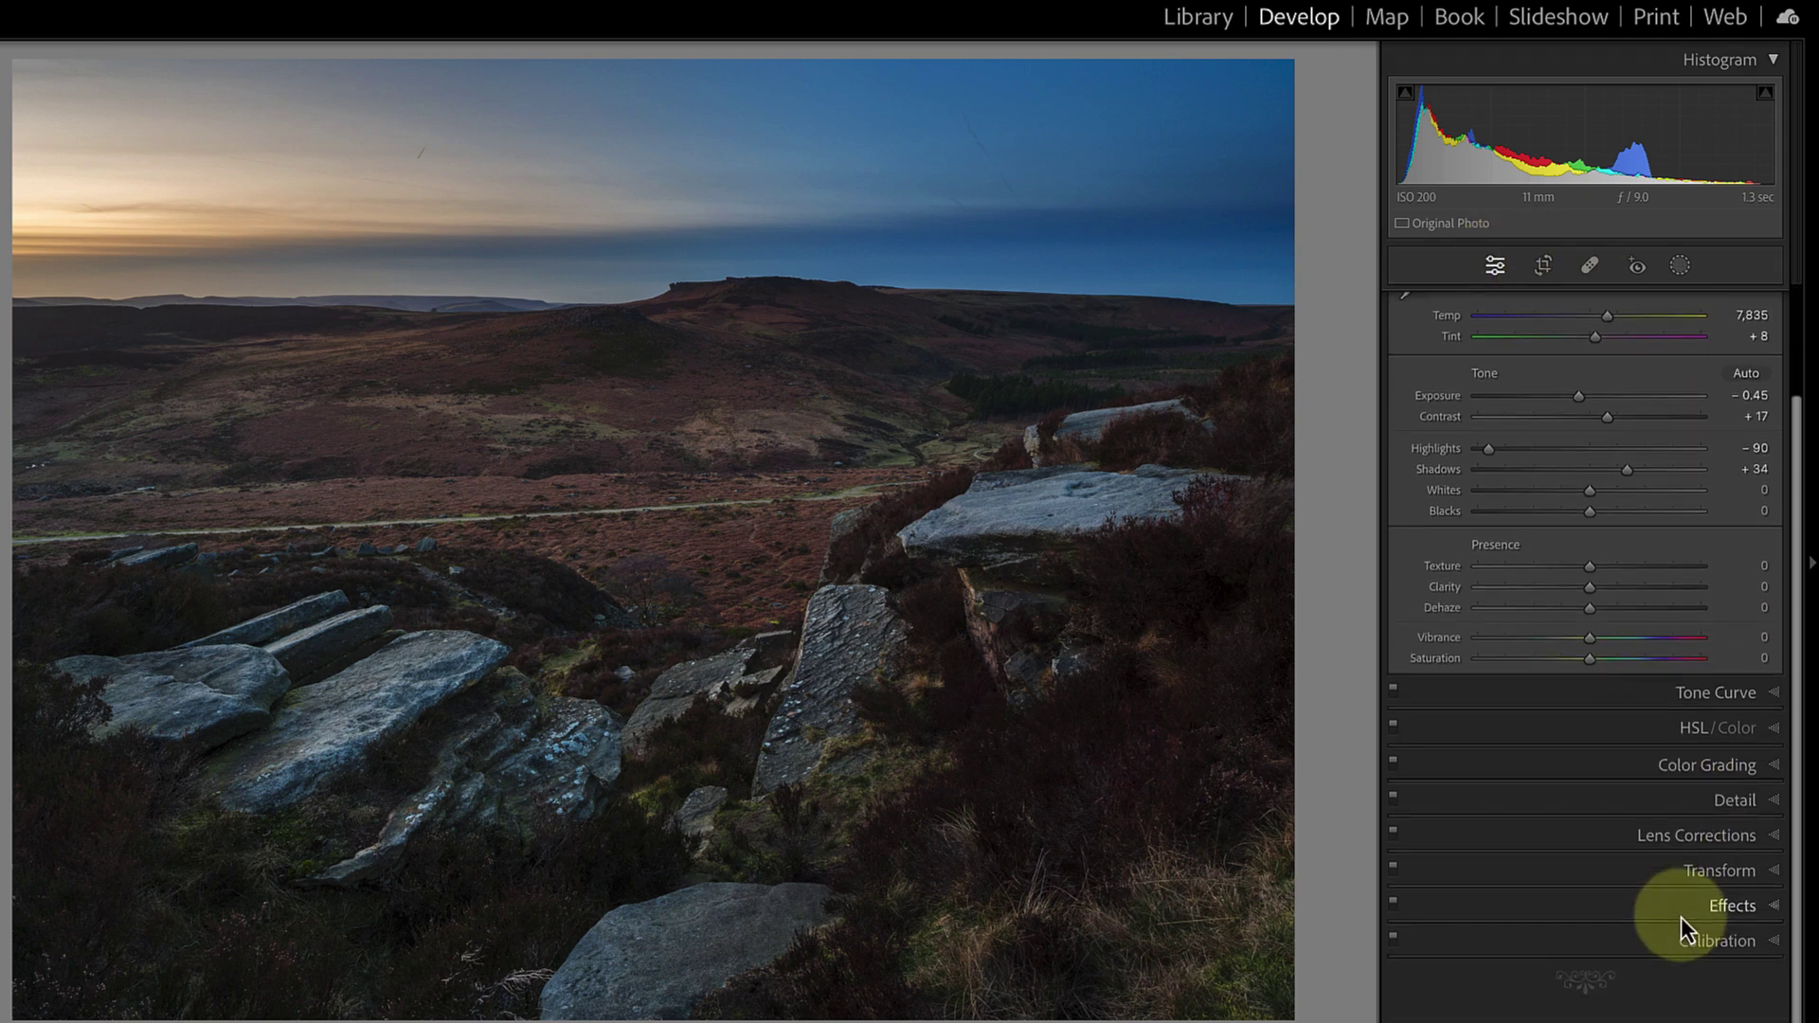
pyautogui.click(1747, 907)
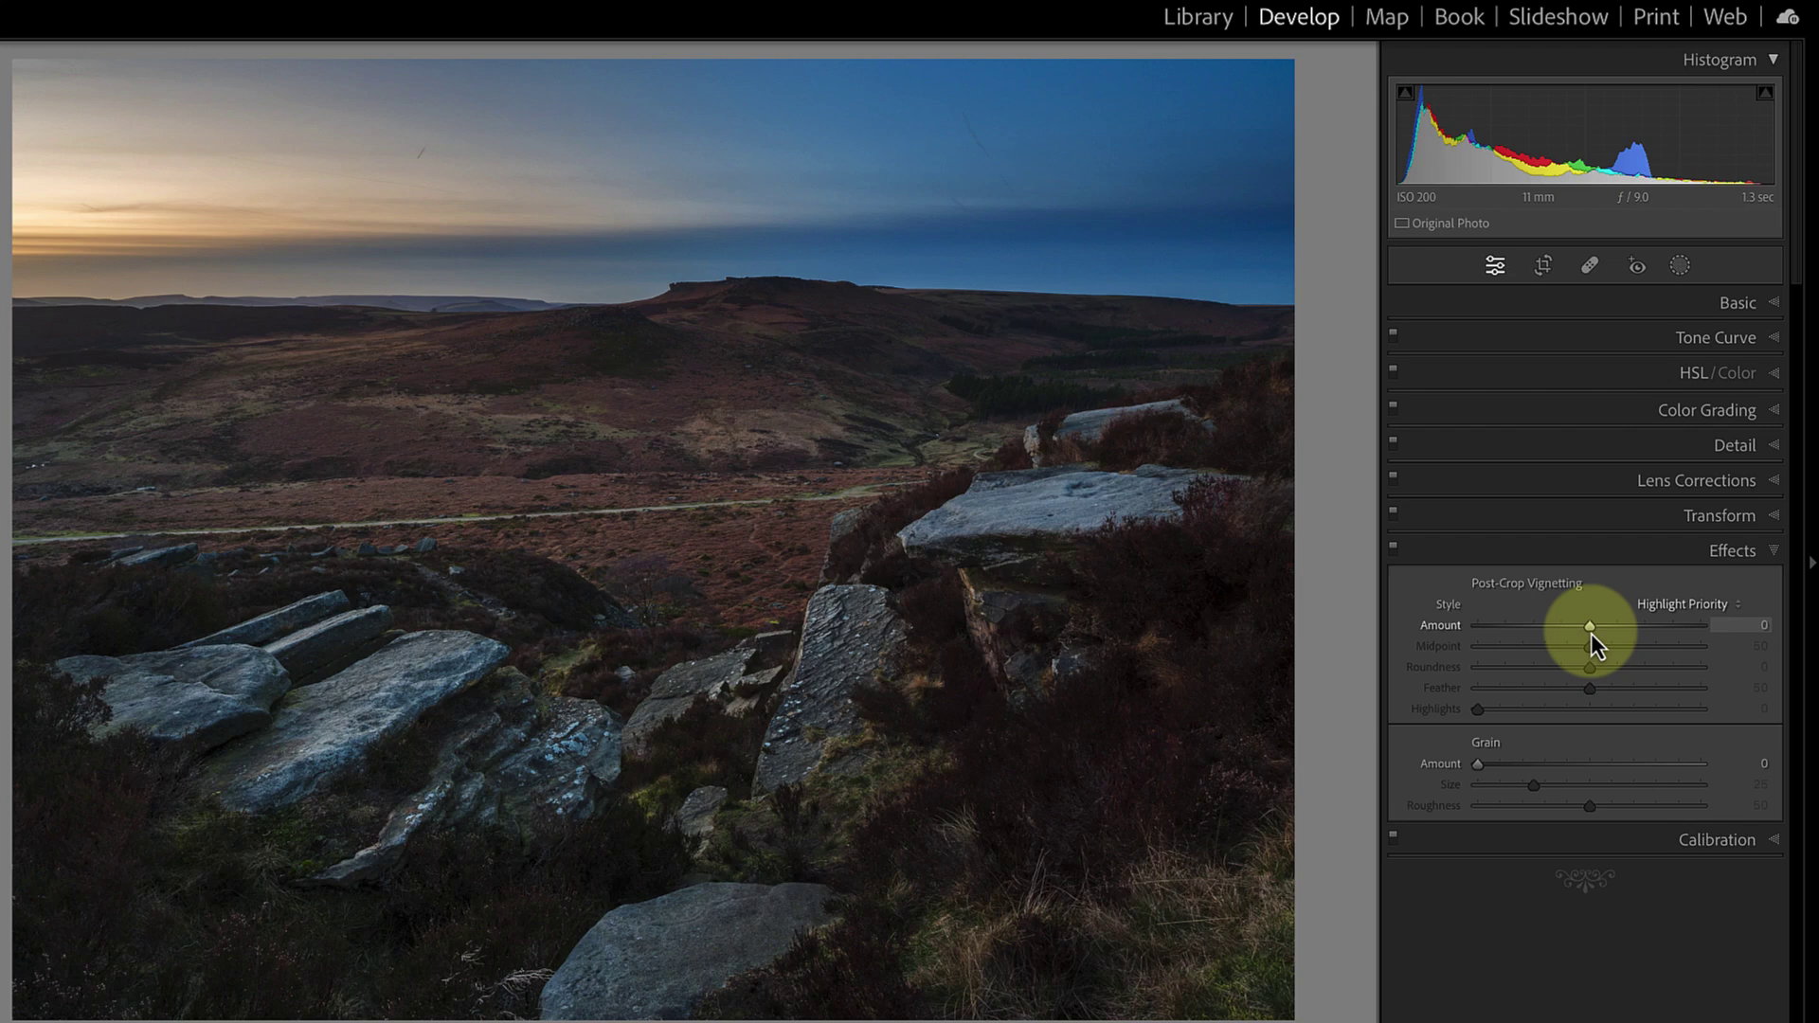
pyautogui.moveTo(1590, 625); pyautogui.dragTo(1571, 626)
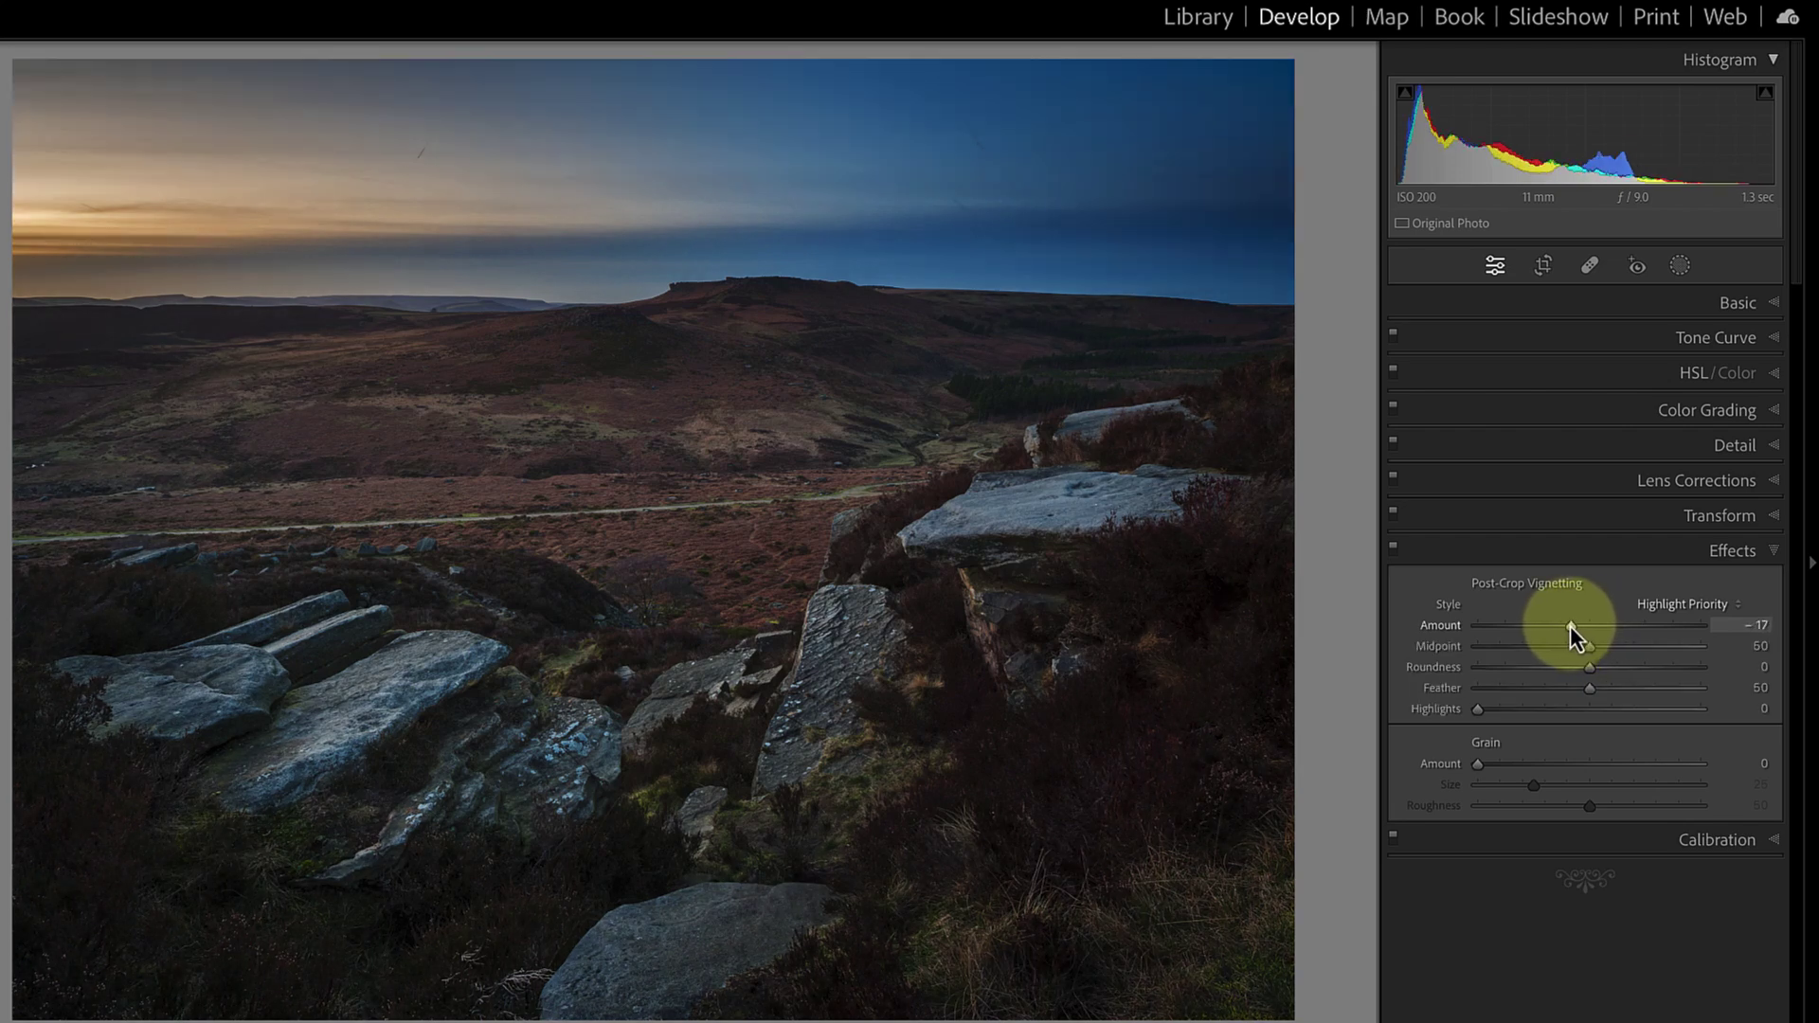
pyautogui.moveTo(1596, 690); pyautogui.dragTo(1656, 694)
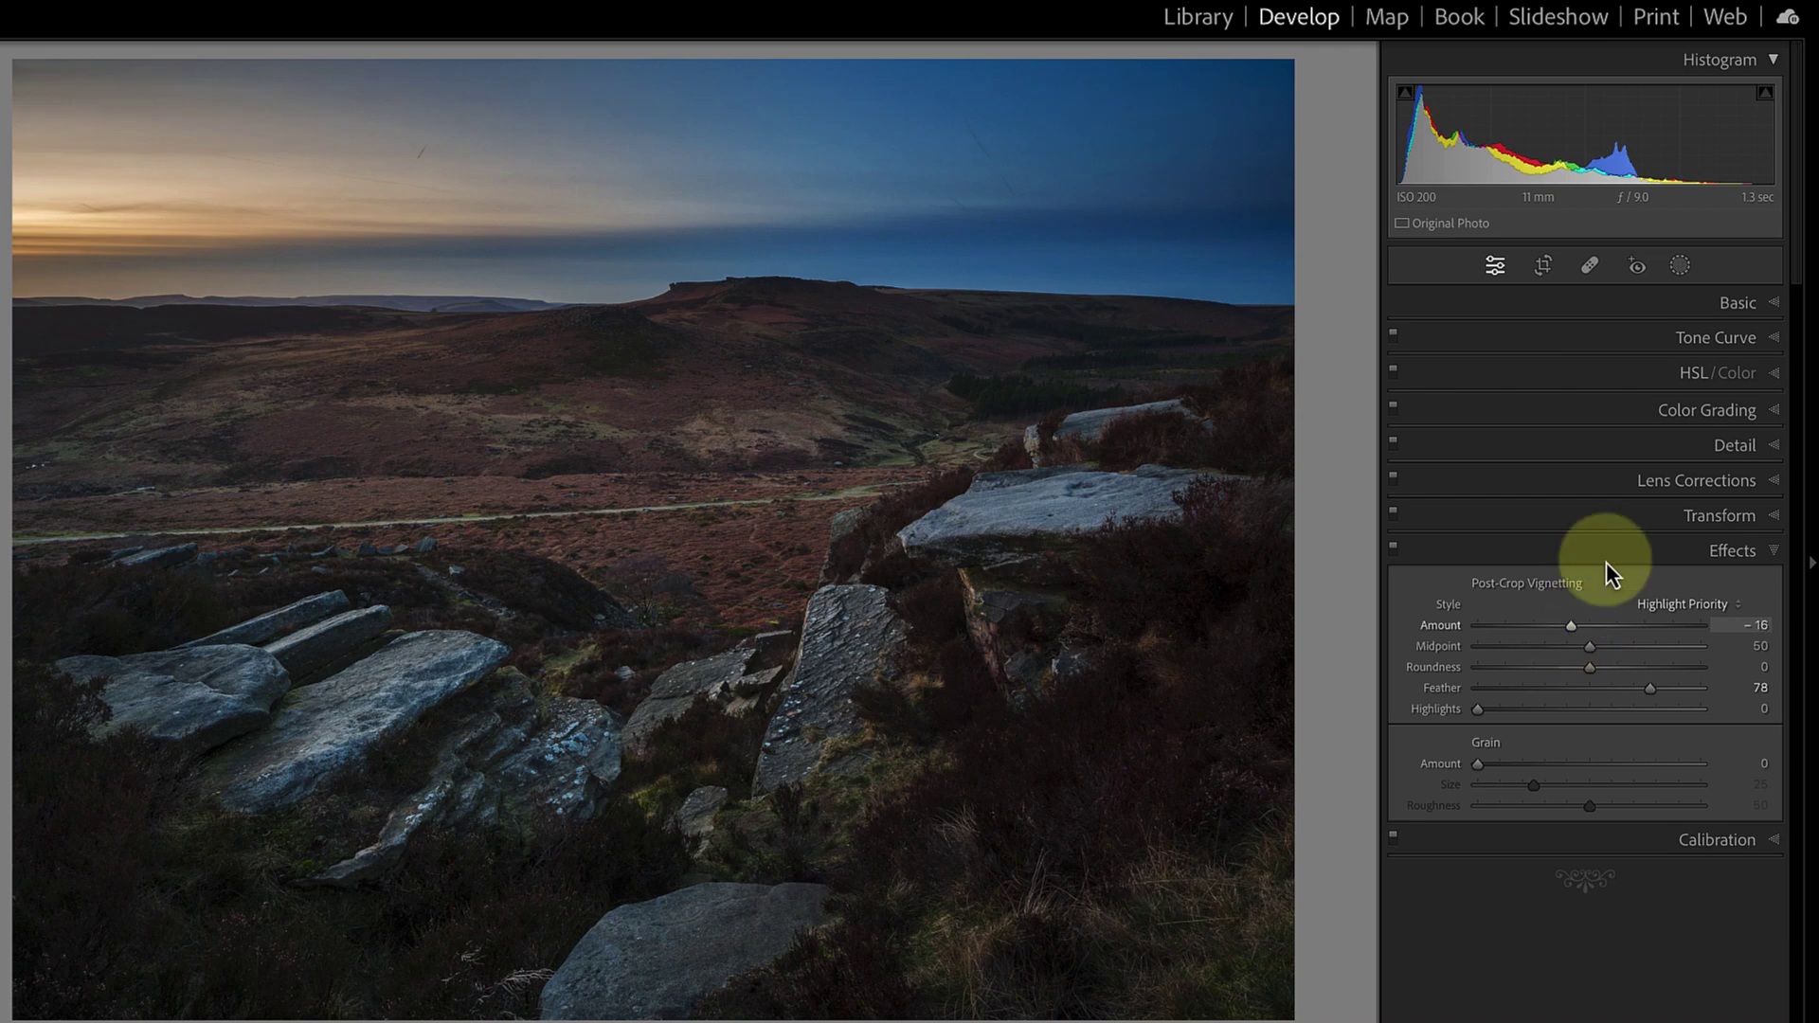
pyautogui.click(1727, 301)
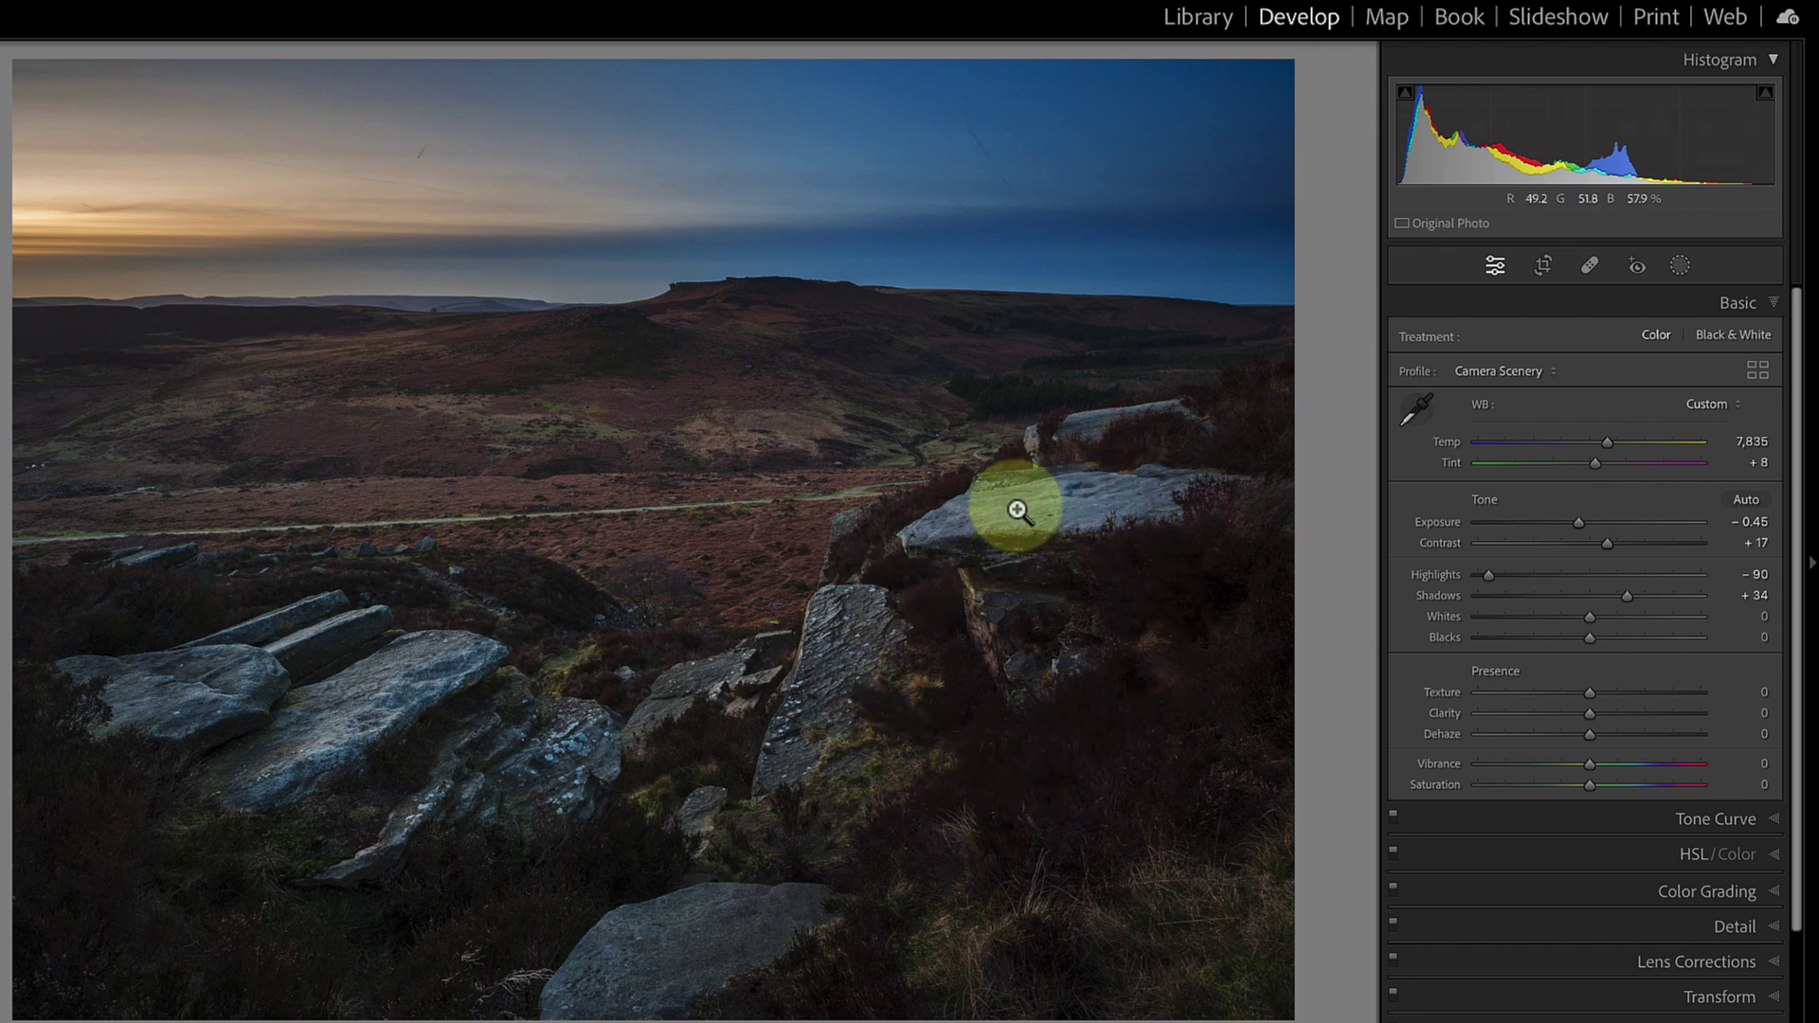
# Step: Place a radial mask over the right-hand rocks adding Contrast 5, Highlights 26, Shadows and Clarity 8
pyautogui.click(1683, 266)
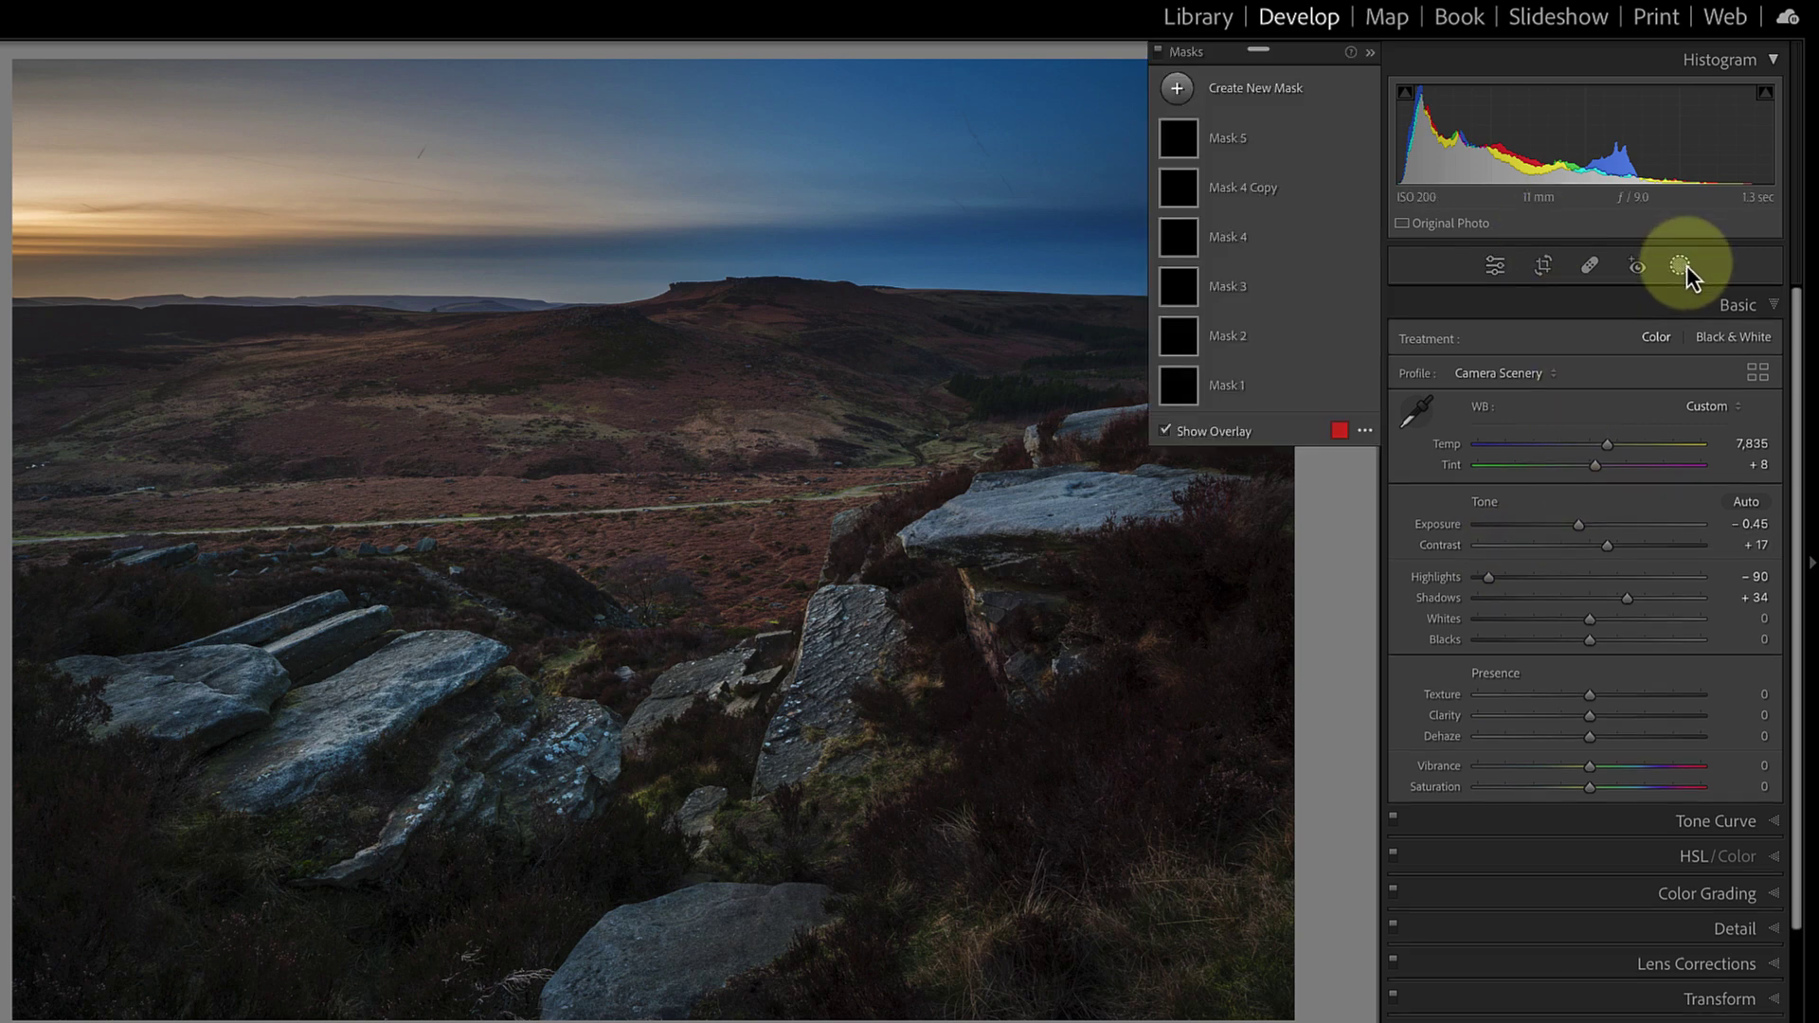
pyautogui.click(1178, 89)
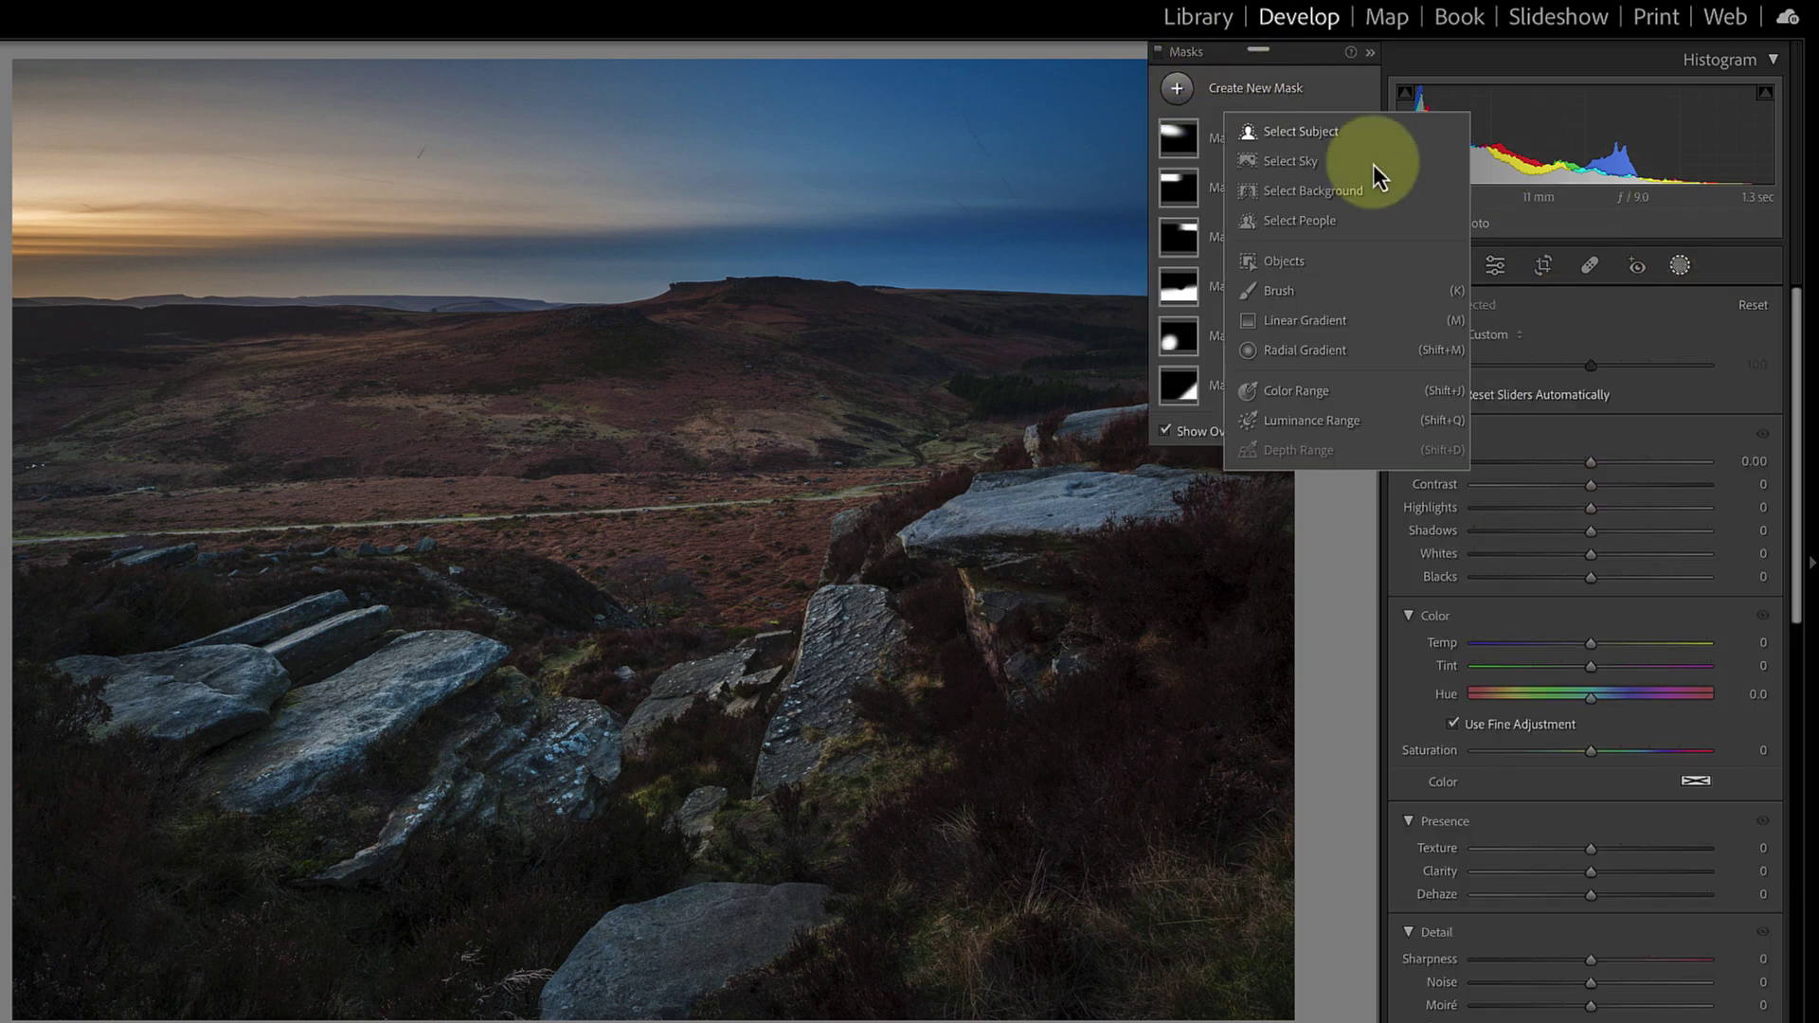
pyautogui.click(1317, 349)
pyautogui.moveTo(1027, 567); pyautogui.dragTo(710, 800)
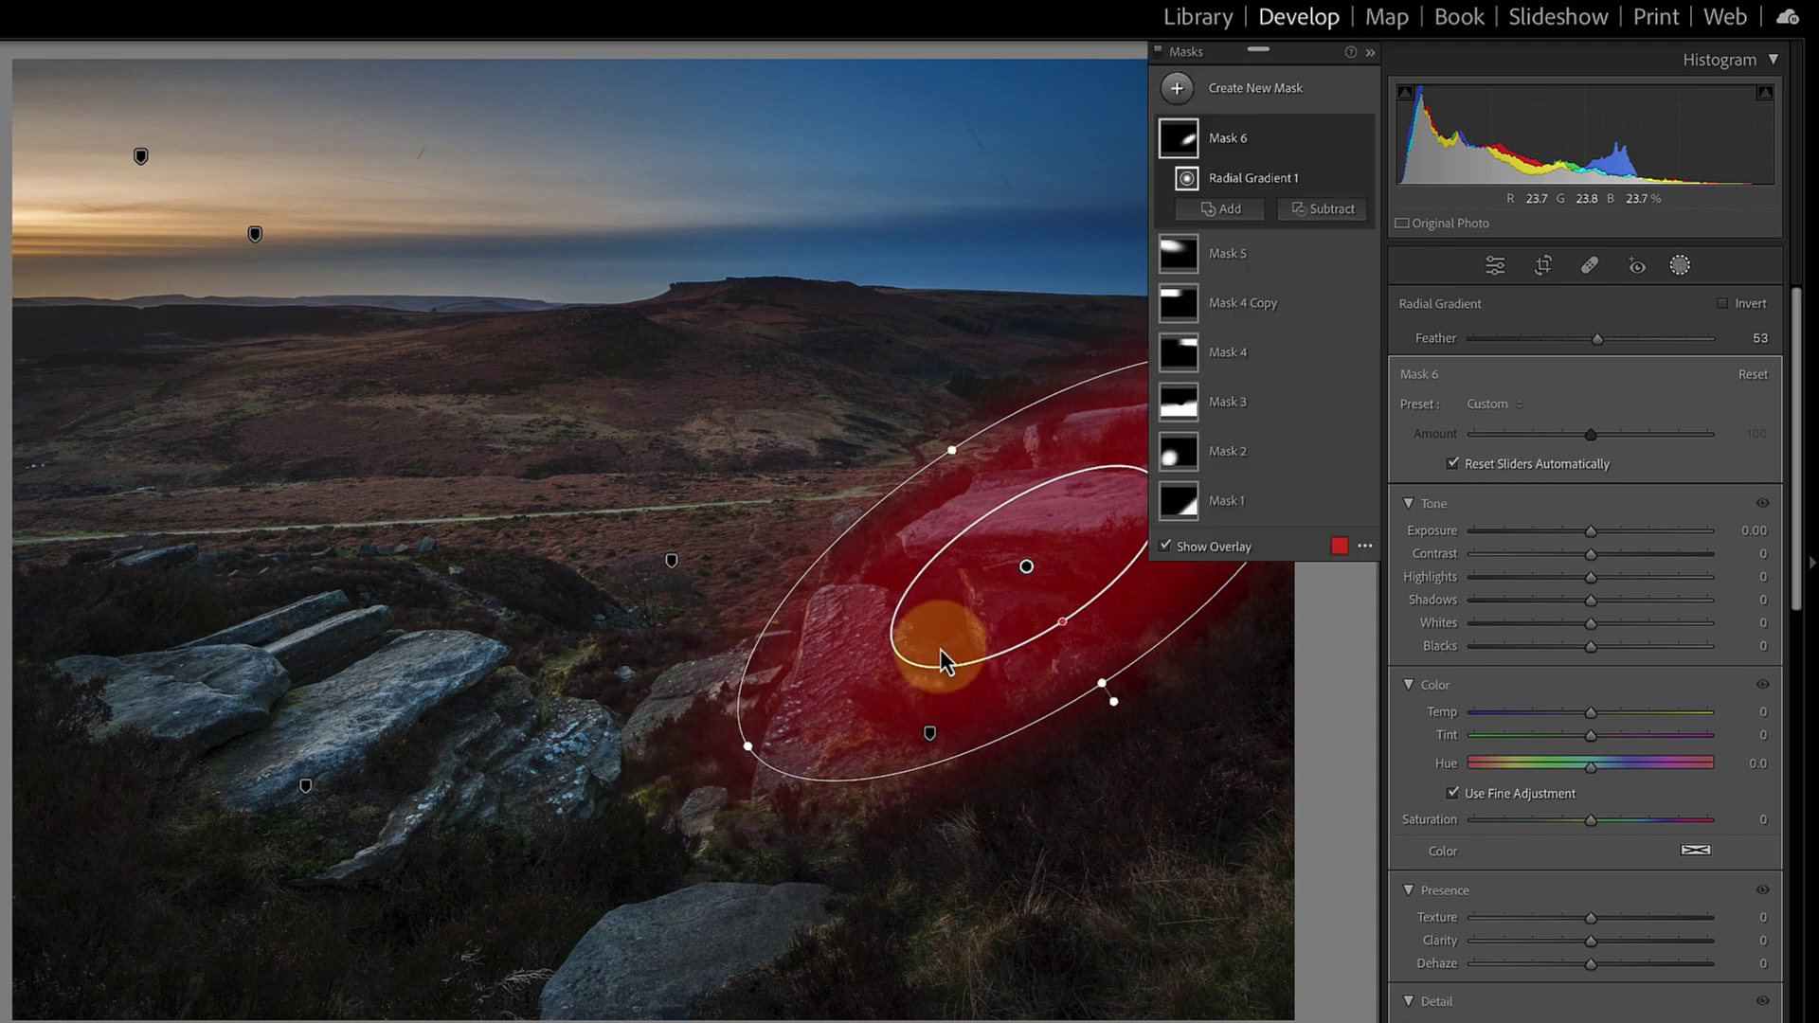
pyautogui.moveTo(1047, 560); pyautogui.dragTo(1018, 644)
pyautogui.moveTo(699, 760); pyautogui.dragTo(634, 780)
pyautogui.moveTo(976, 585); pyautogui.dragTo(958, 593)
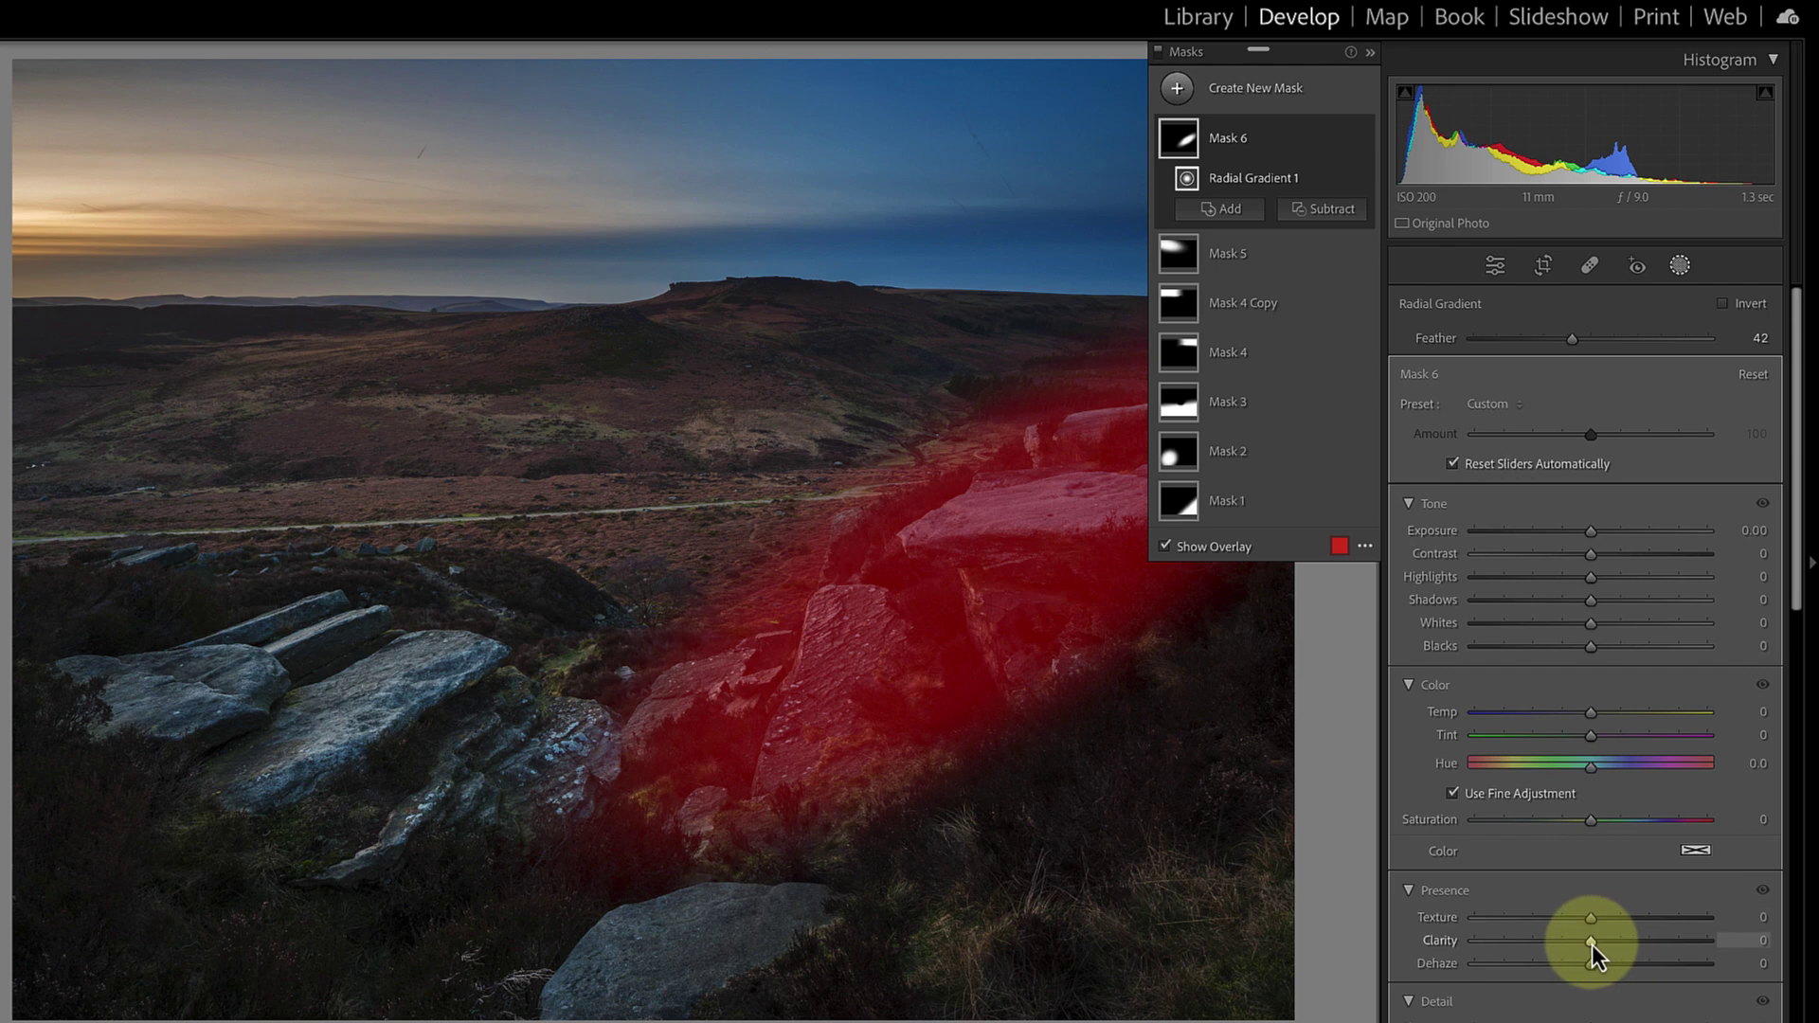
pyautogui.moveTo(1592, 945); pyautogui.dragTo(1600, 945)
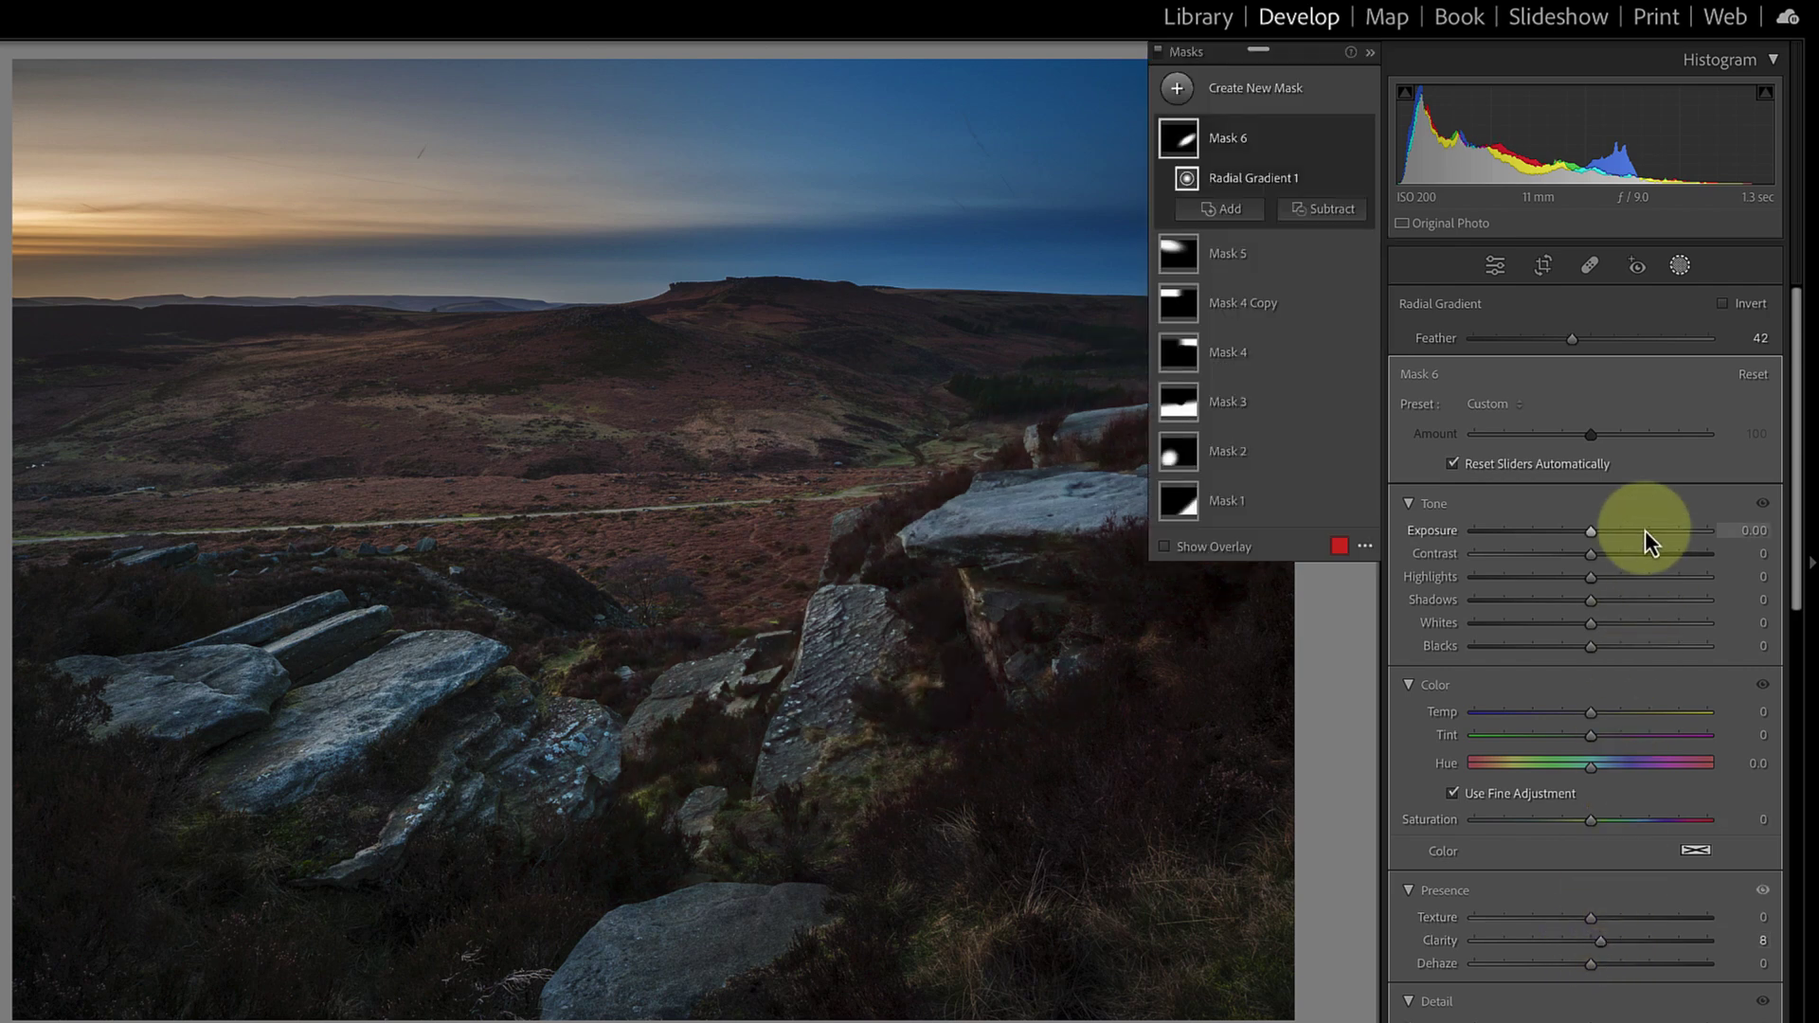
pyautogui.moveTo(1597, 578)
pyautogui.mouseDown()
pyautogui.moveTo(1644, 580)
pyautogui.moveTo(1596, 557)
pyautogui.moveTo(1612, 604)
pyautogui.mouseUp()
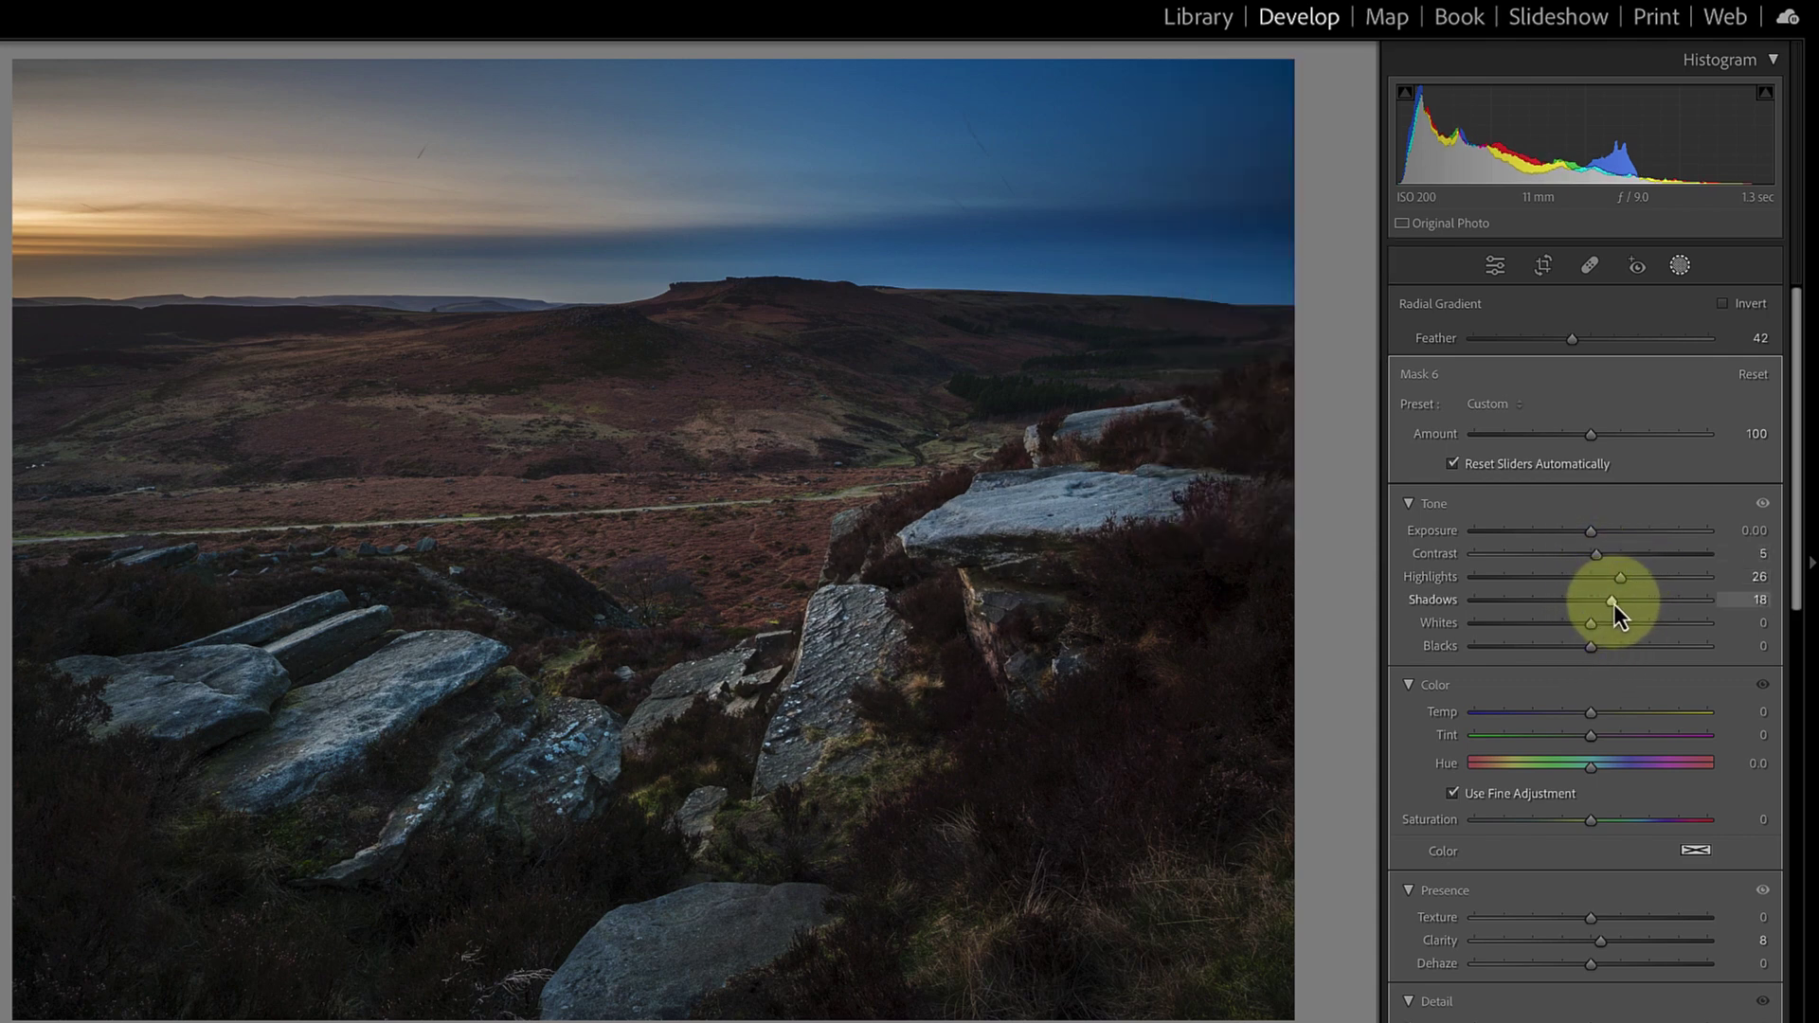